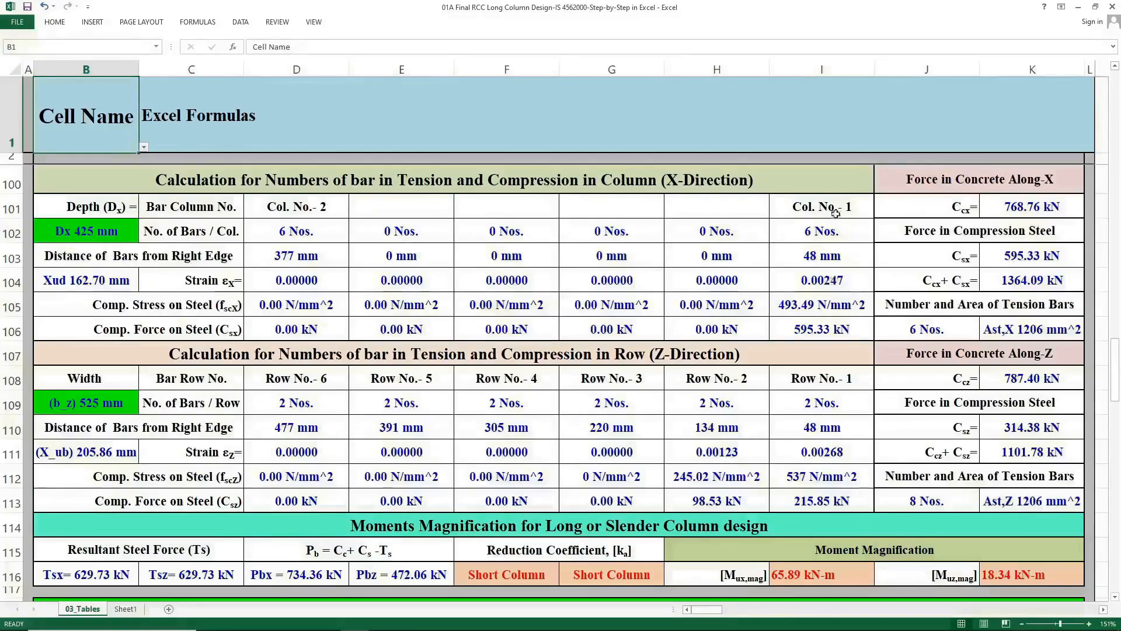
Examine the column and row header cells and bar-count formulas in the X- and Z-direction tables.
left_click(785, 208)
left_click_drag(785, 208, 325, 208)
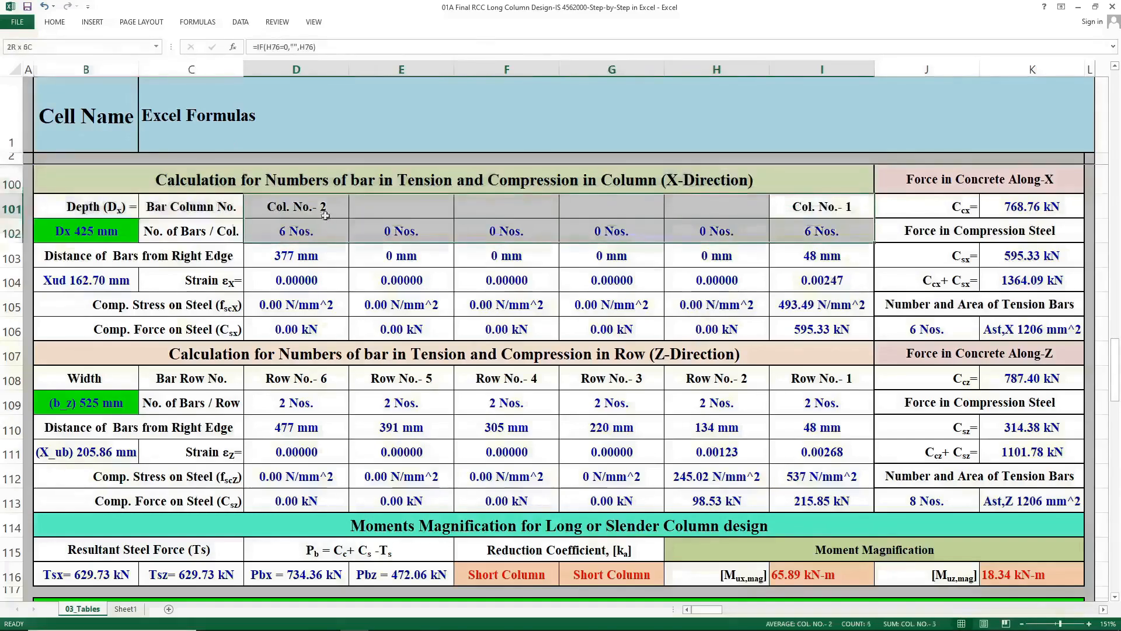
left_click_drag(820, 379, 335, 371)
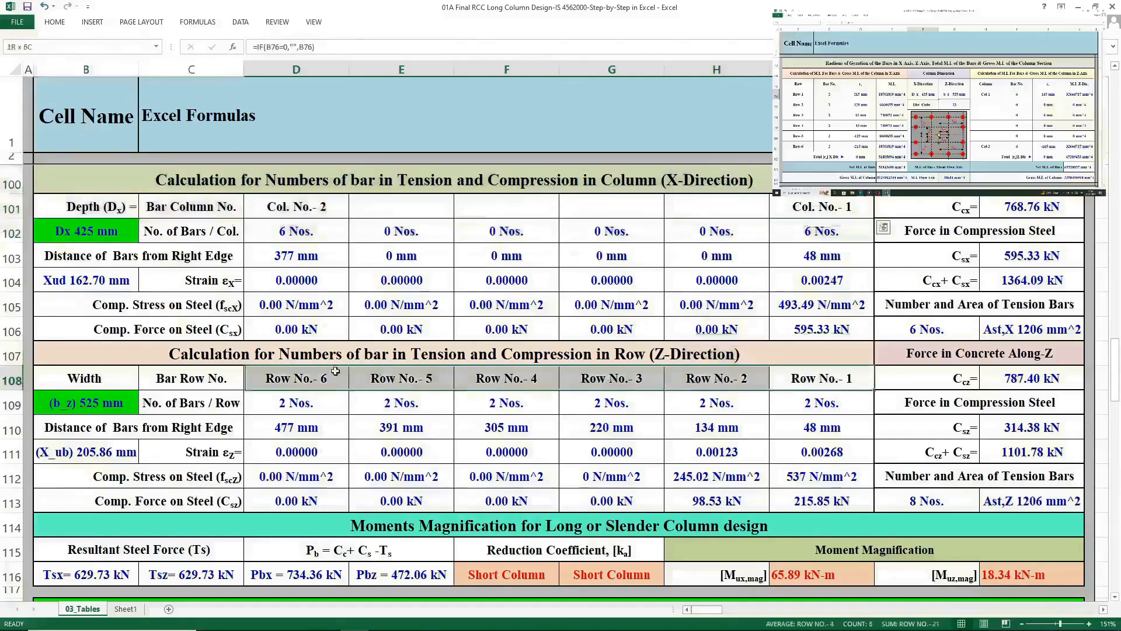
left_click(343, 211)
left_click_drag(315, 233, 794, 210)
left_click_drag(326, 383, 816, 408)
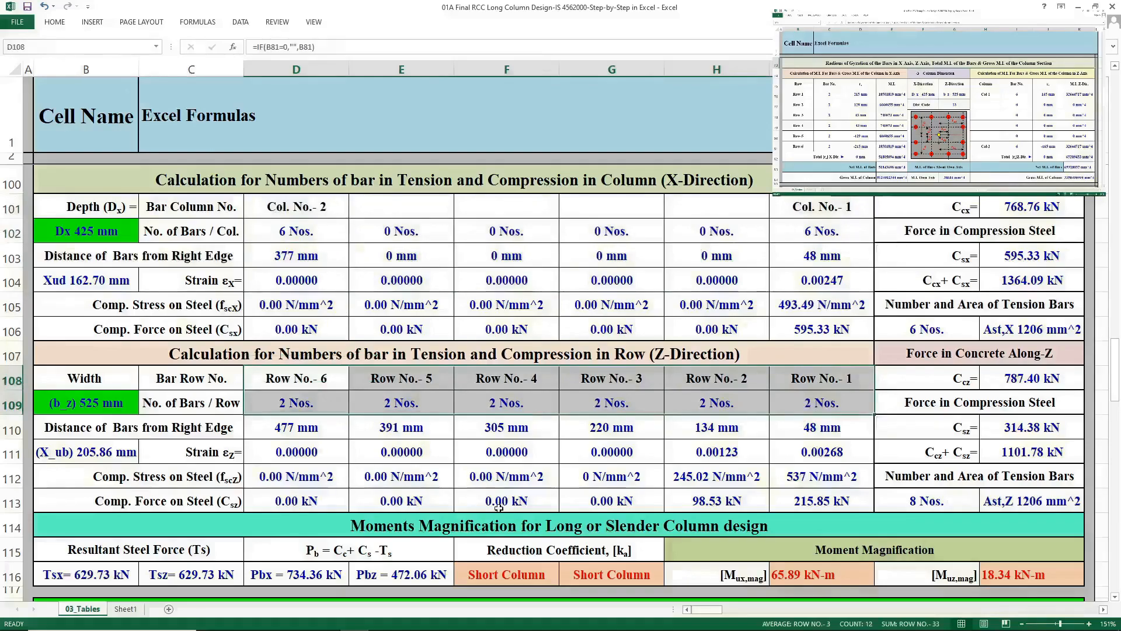
left_click(487, 467)
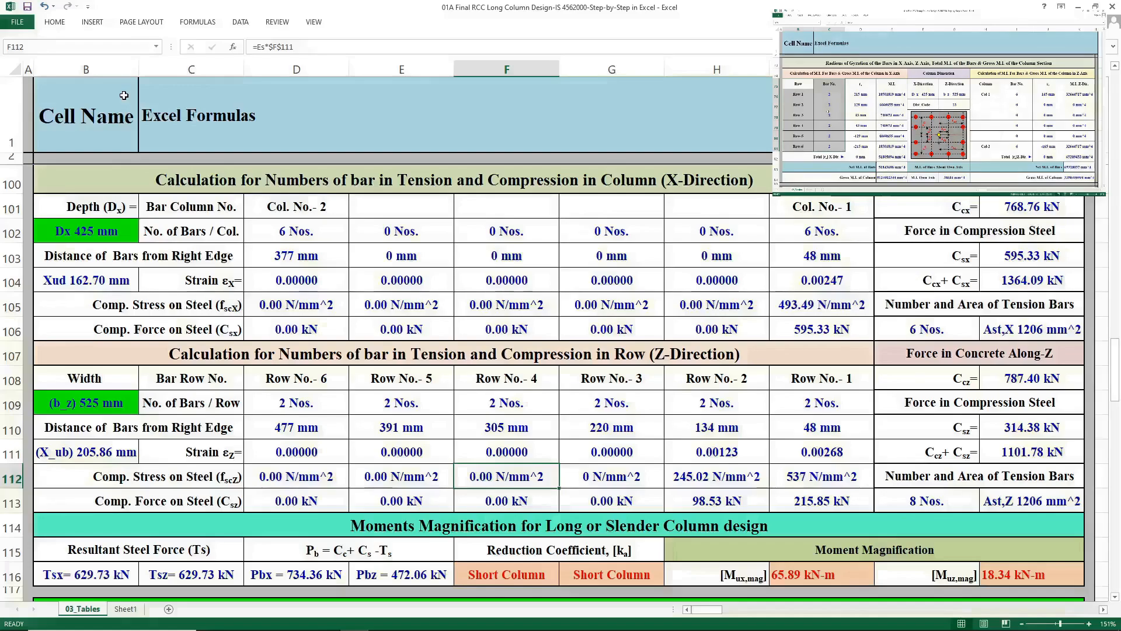
Pick Distance of Bars from Right Edge in the Cell Name selector and inspect the highlighted distance rows.
left_click(124, 95)
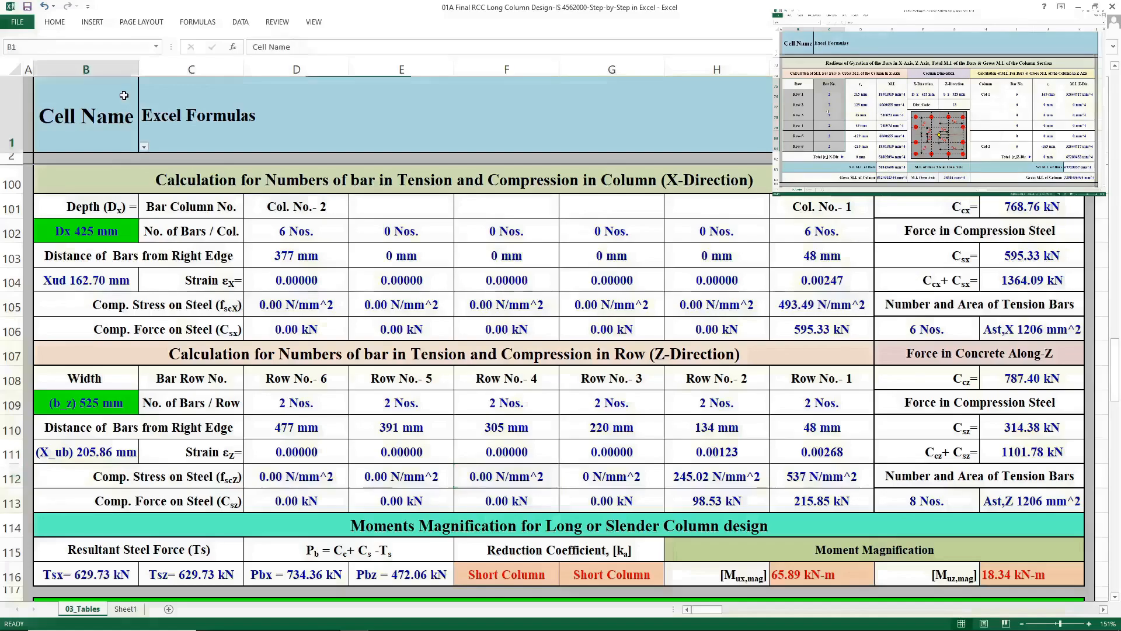
left_click(143, 148)
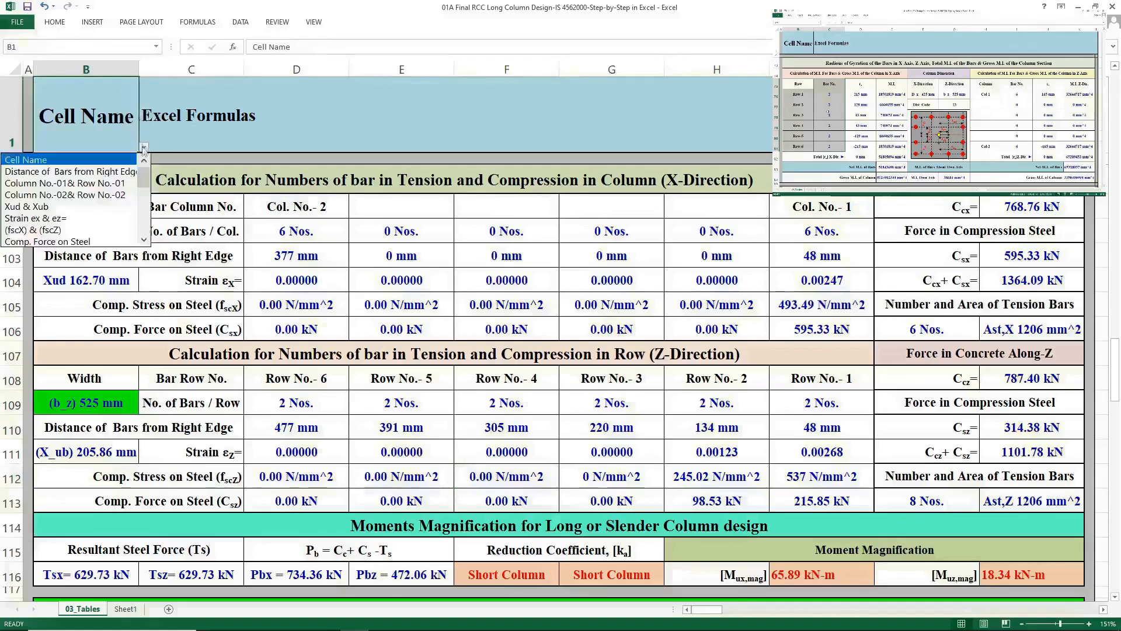
left_click(123, 171)
left_click(166, 255)
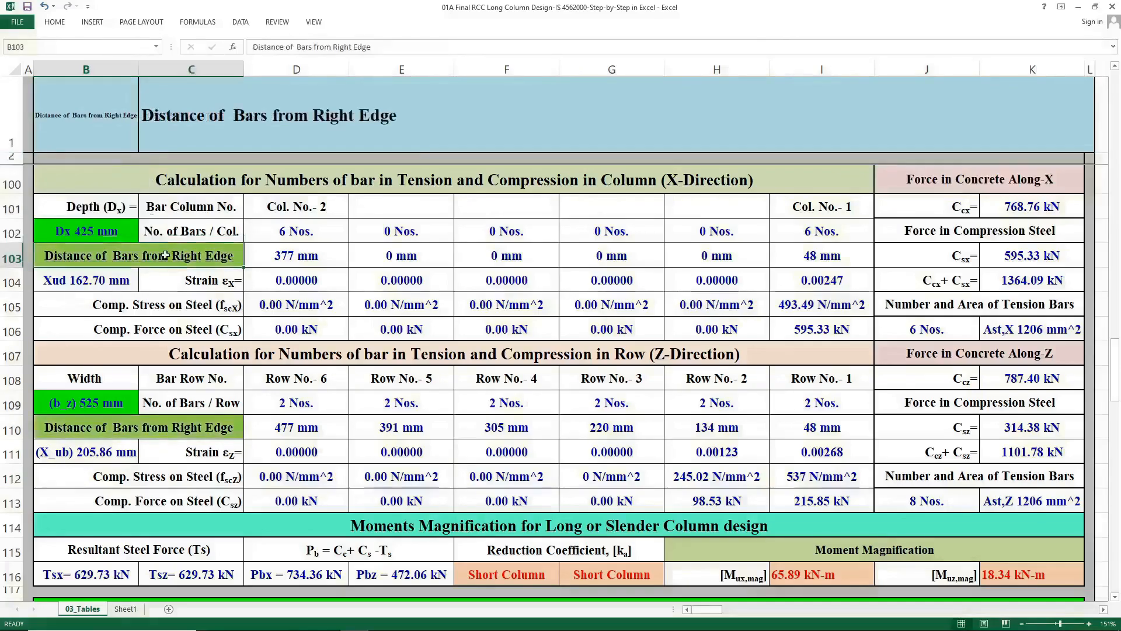
left_click(166, 425)
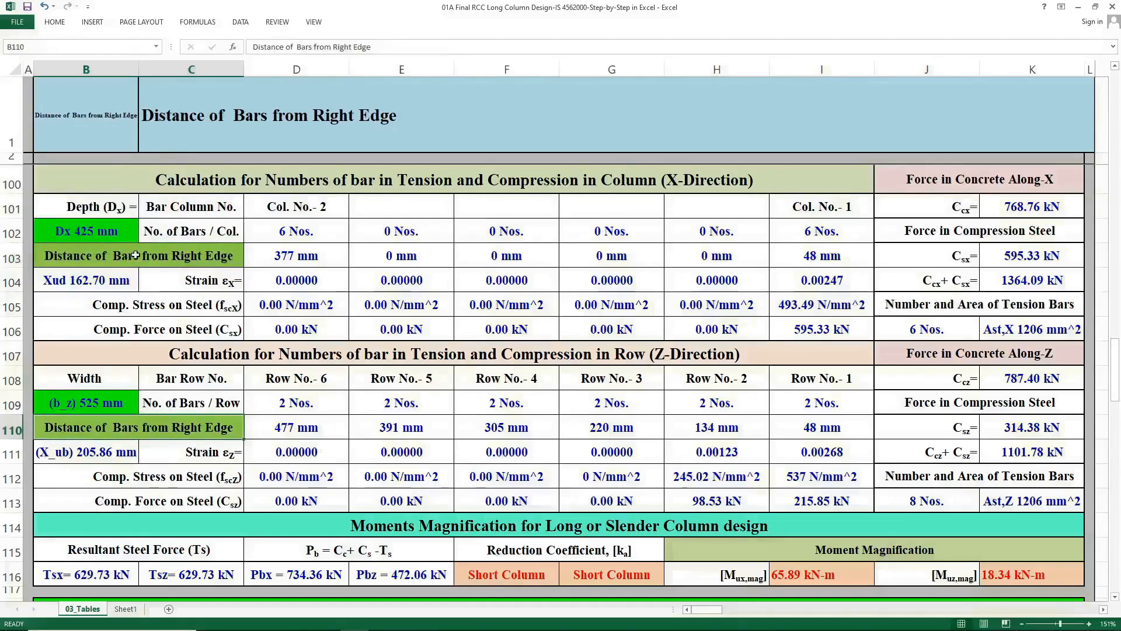
Pick Column No.-01& Row No.-01 in the Cell Name selector and inspect the Col. No.-1 and Row No.-1 cells.
left_click(119, 143)
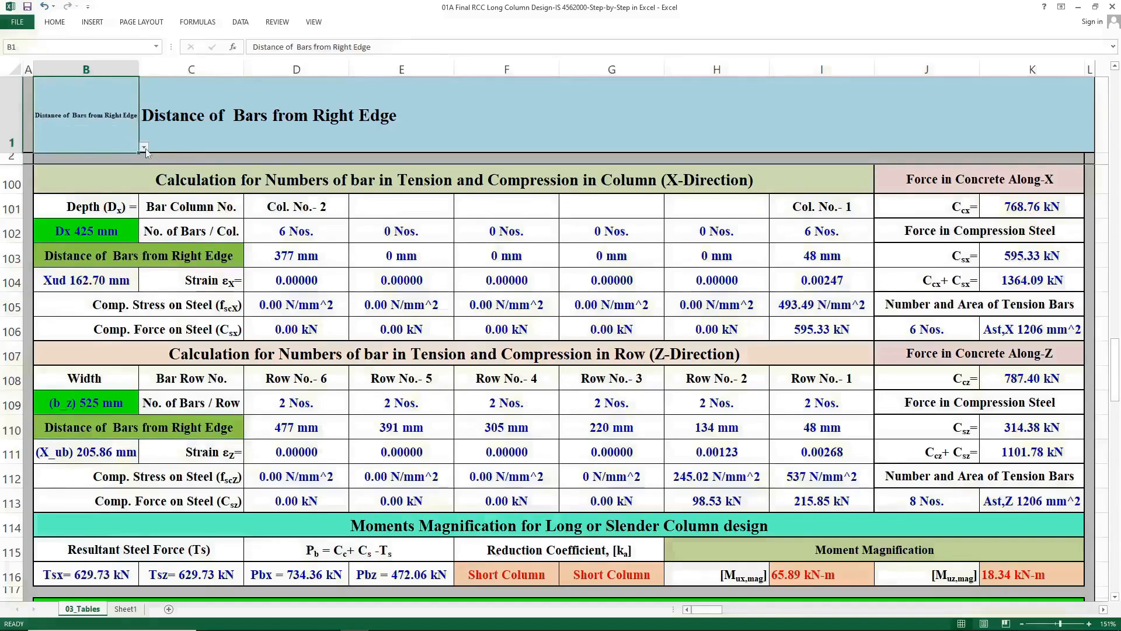
left_click(143, 148)
left_click(123, 171)
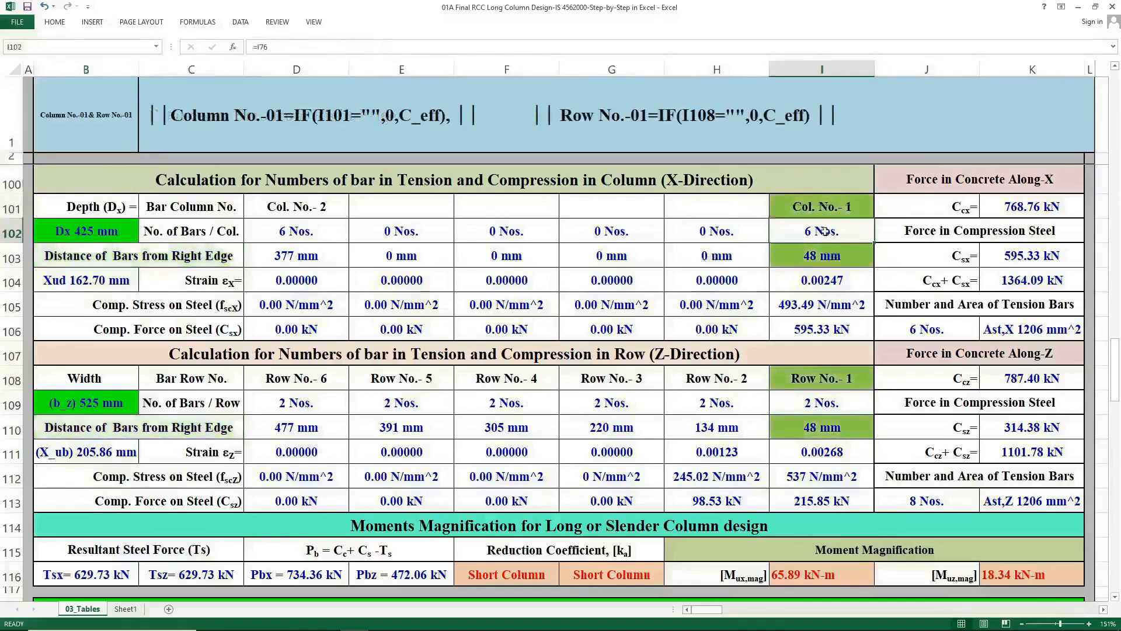
left_click(826, 213)
left_click(827, 260)
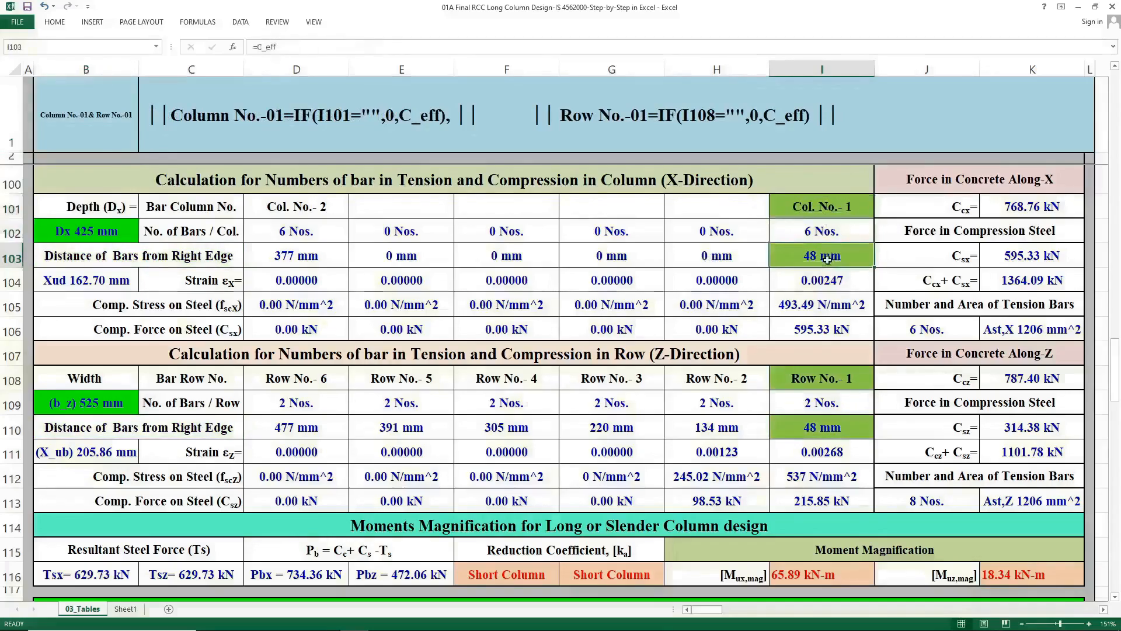
left_click(797, 426)
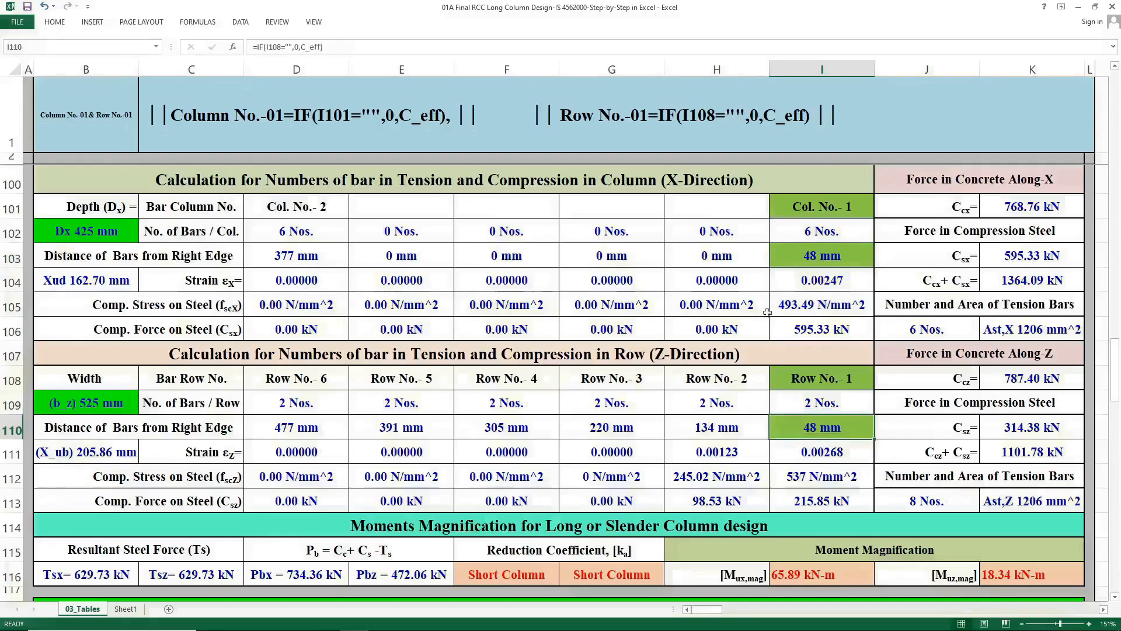
Inspect the bar distance formulas across the X-direction distance row.
left_click(724, 257)
left_click(594, 260)
left_click(513, 259)
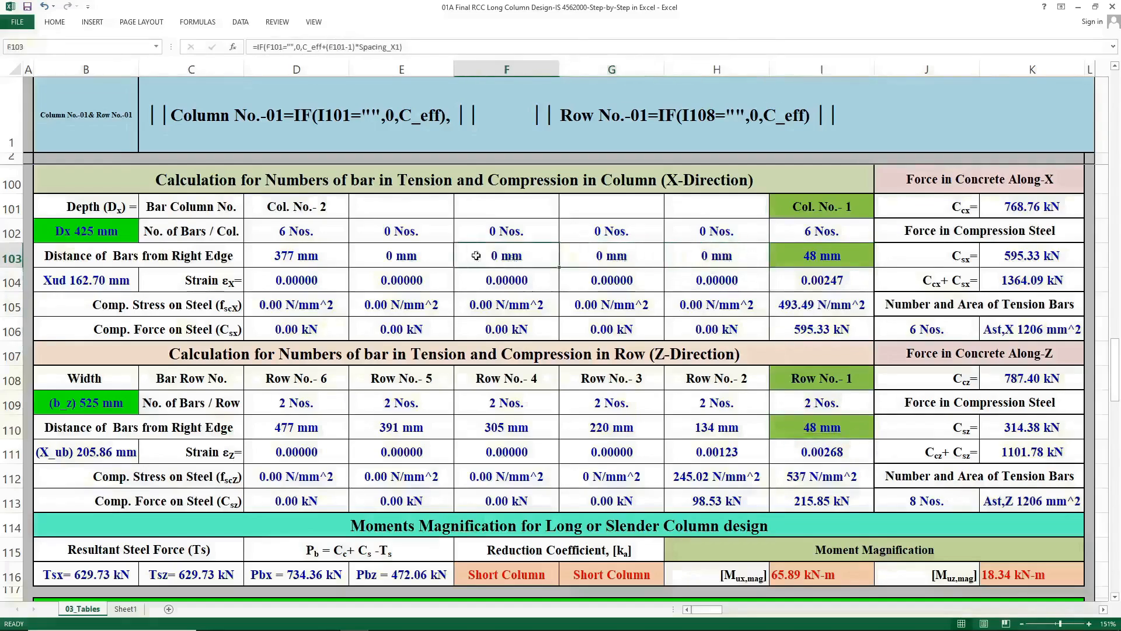
left_click(396, 259)
left_click(337, 261)
Pick Column No.-02& Row No.-02 in the Cell Name selector and inspect the highlighted distance cells.
left_click(120, 128)
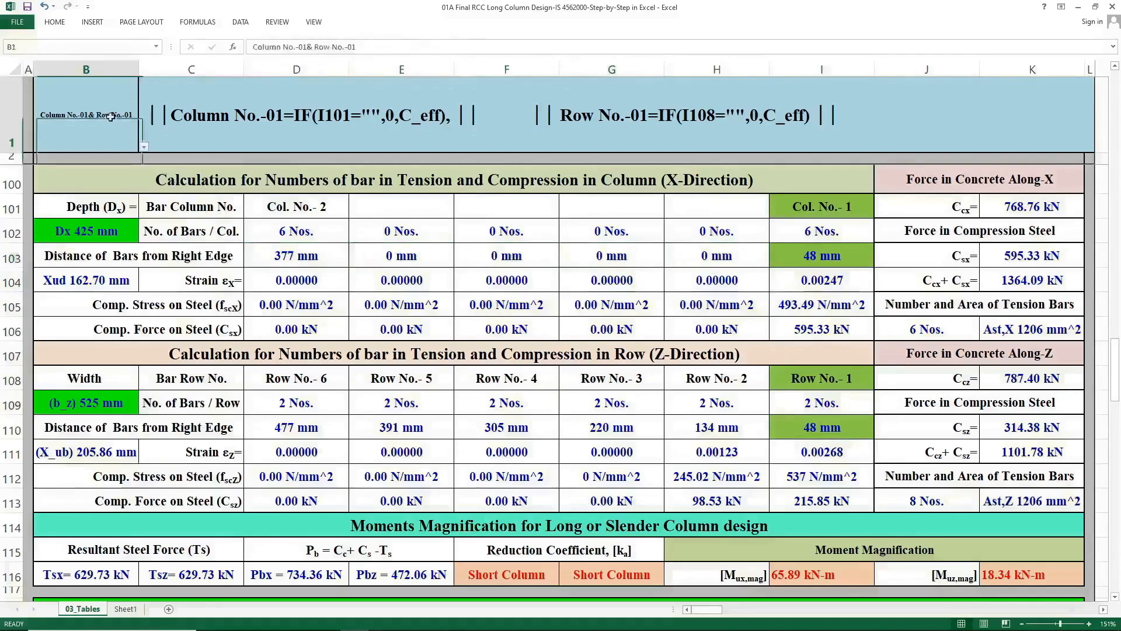
left_click(144, 147)
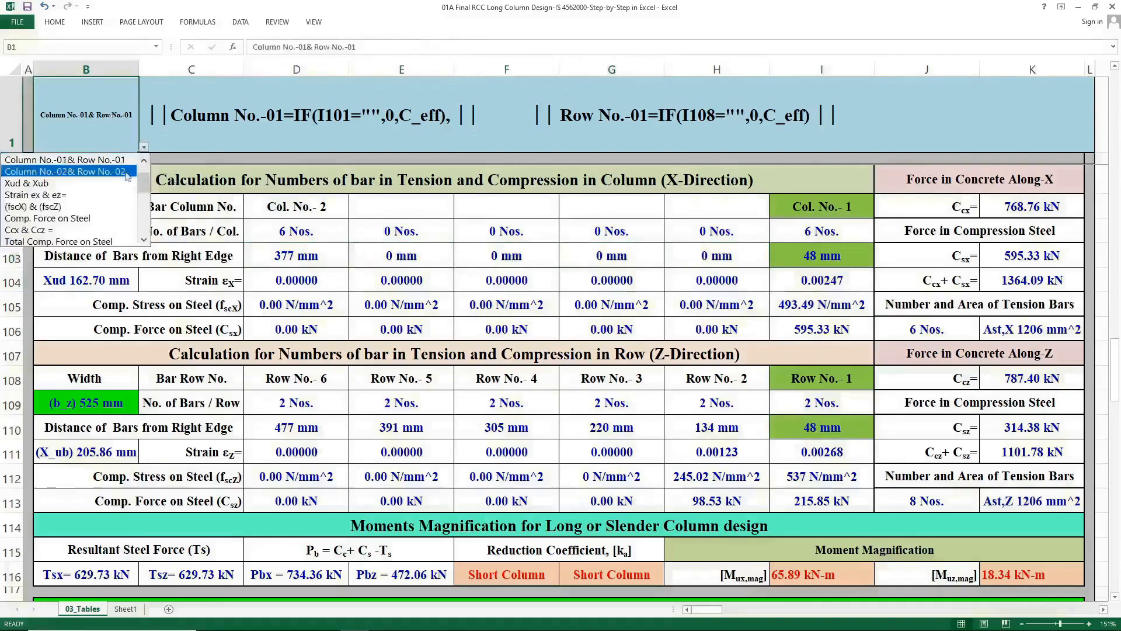
left_click(125, 171)
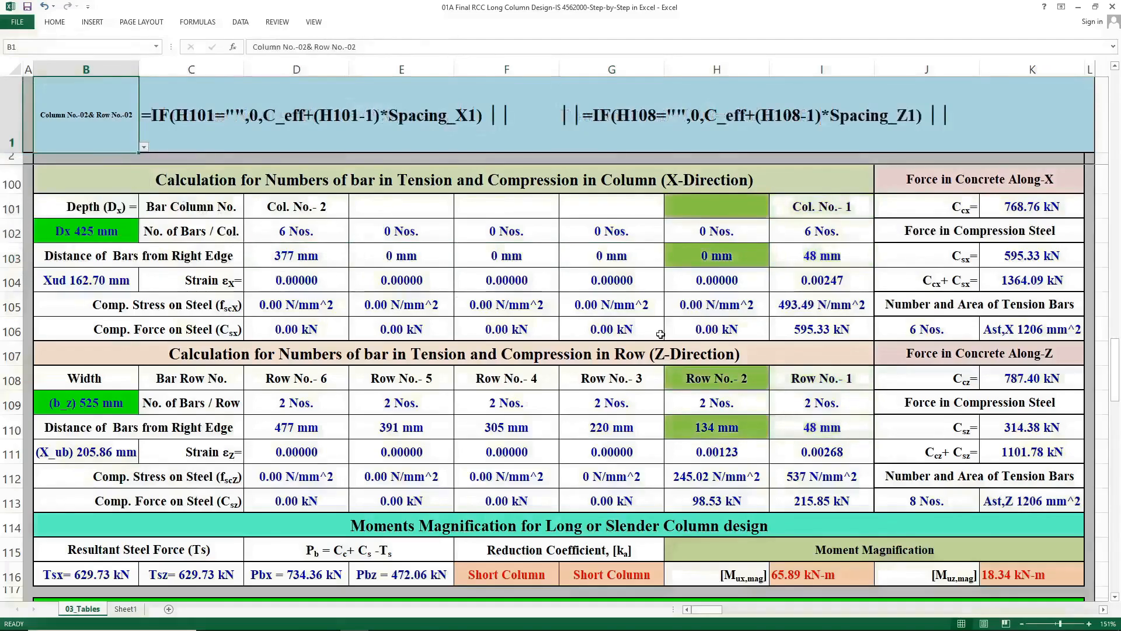
left_click(721, 262)
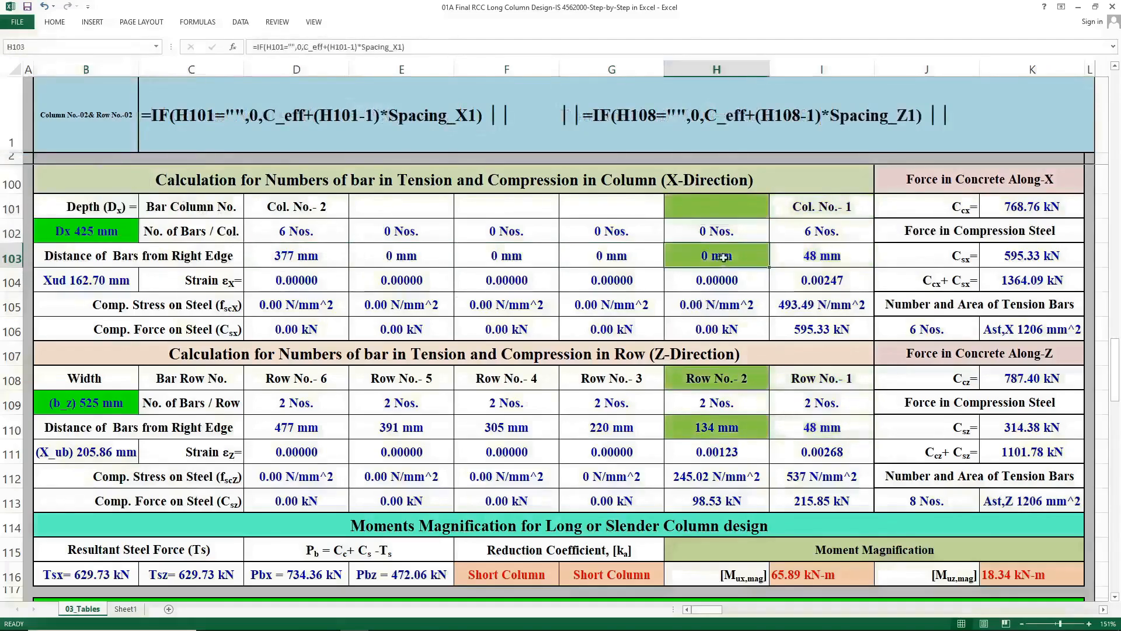
left_click(716, 434)
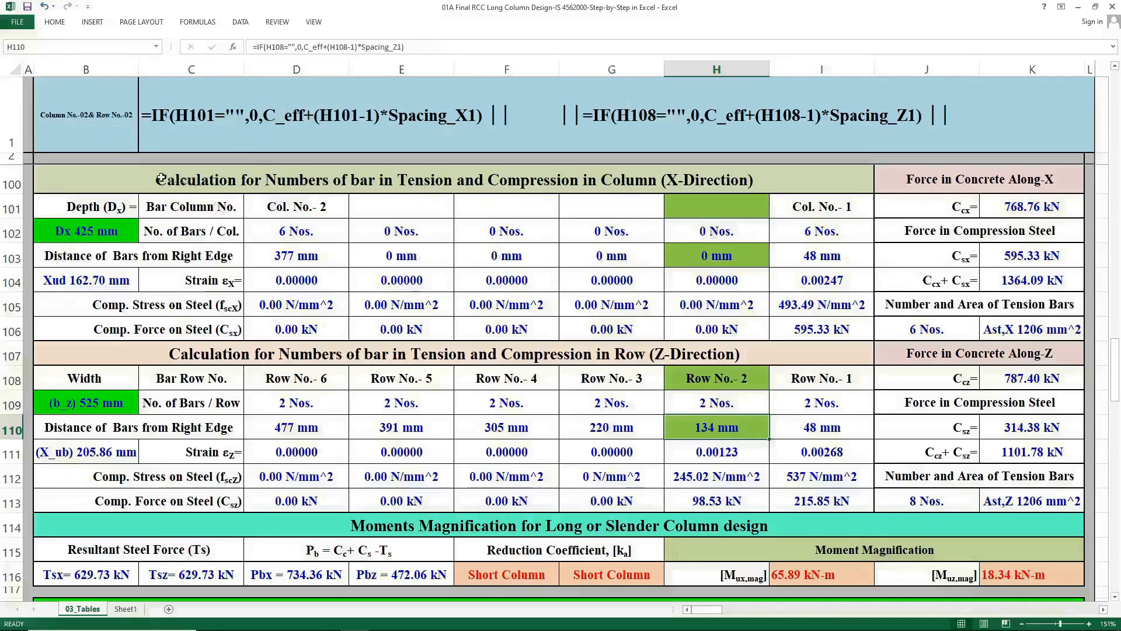
Inspect the column and row number header formulas and the bars-per-row cell.
left_click(133, 139)
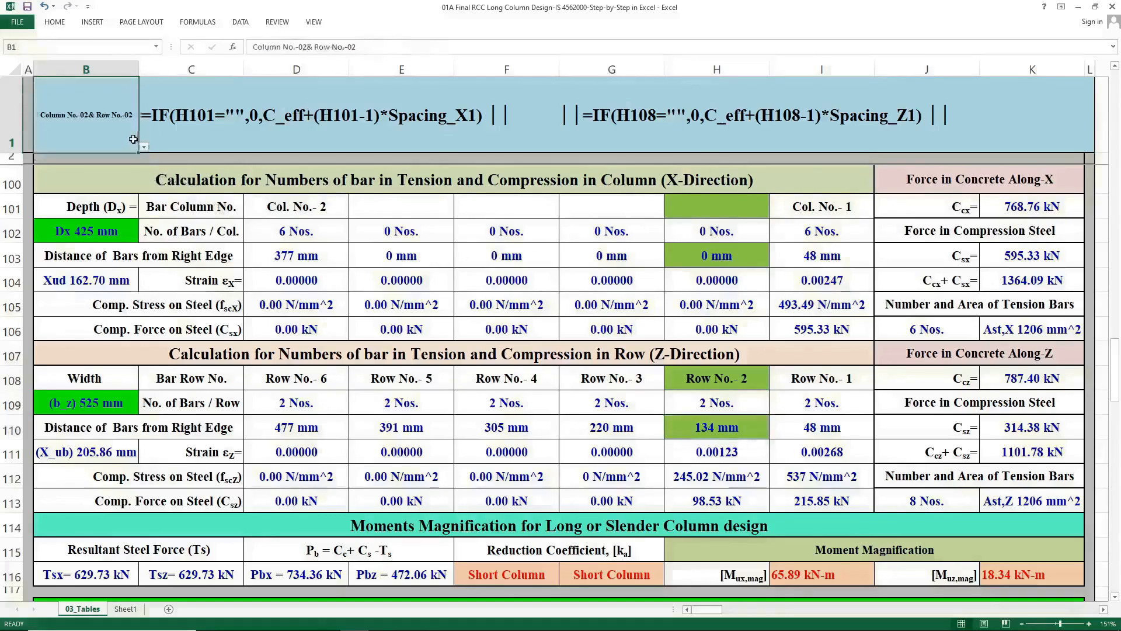
left_click(281, 210)
left_click(846, 206)
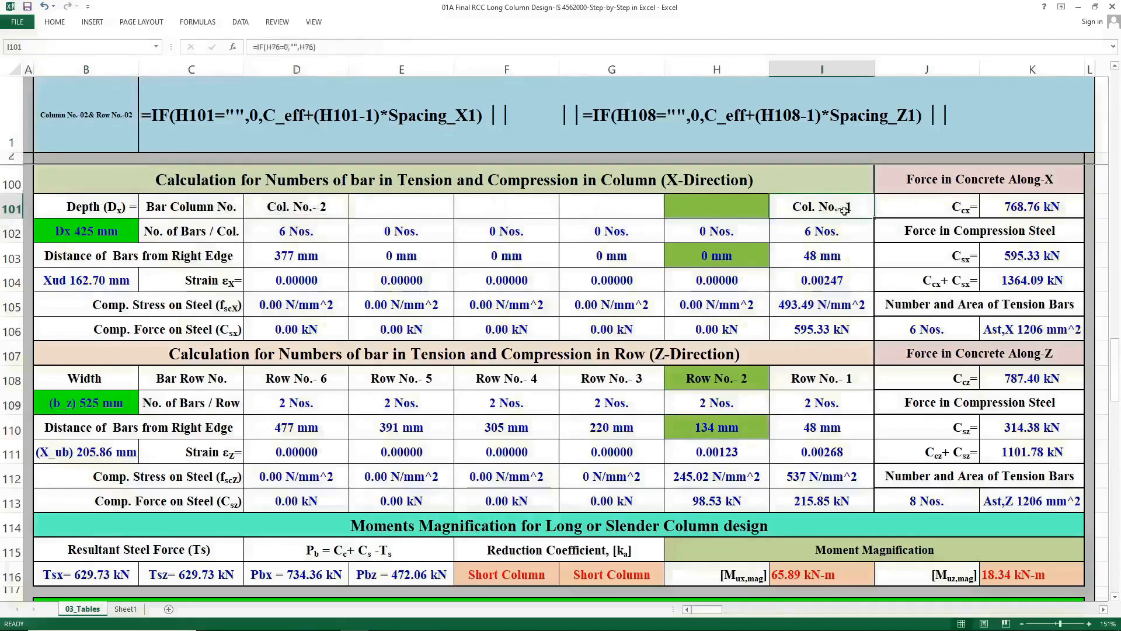
left_click(809, 382)
left_click(293, 382)
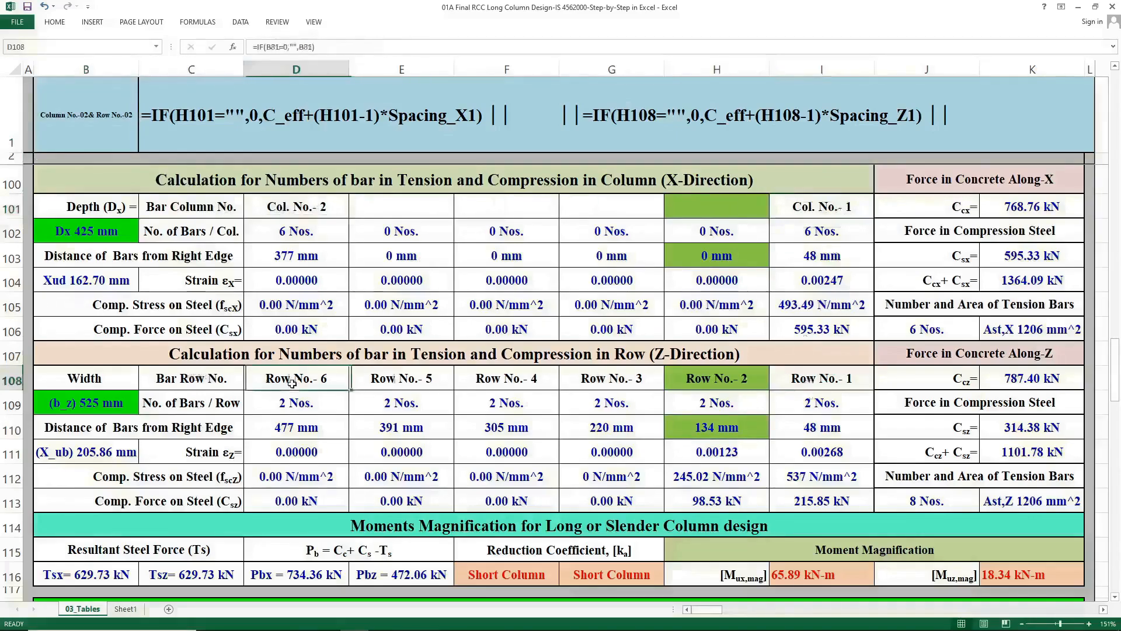
left_click(323, 406)
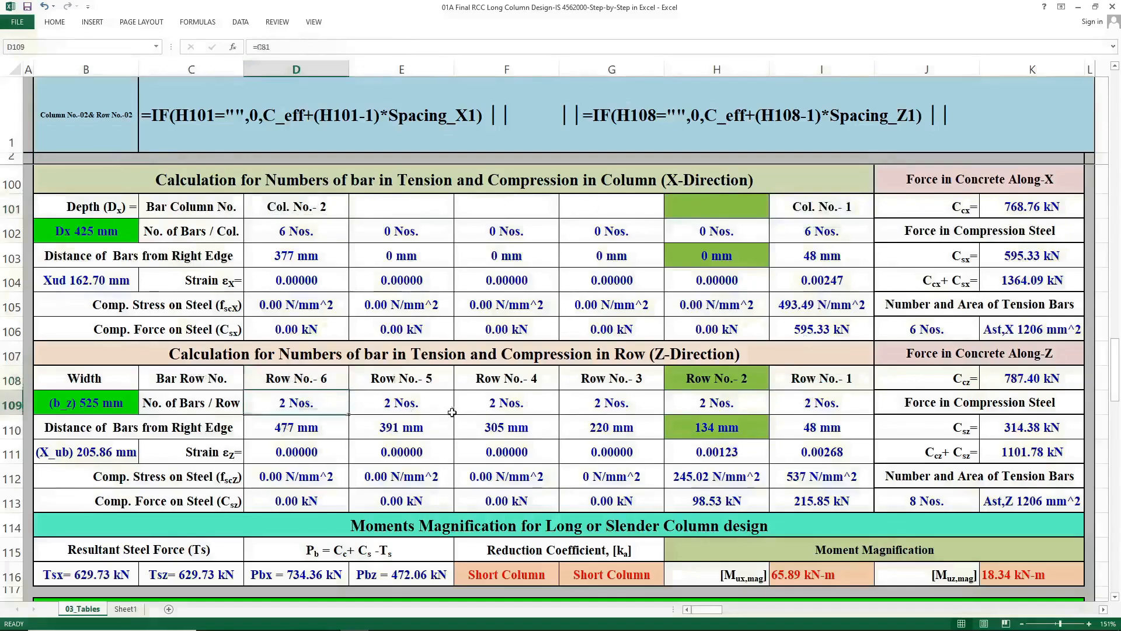
Pick Xud & Xub in the Cell Name selector and inspect the Xud and X_ub cells.
left_click(100, 100)
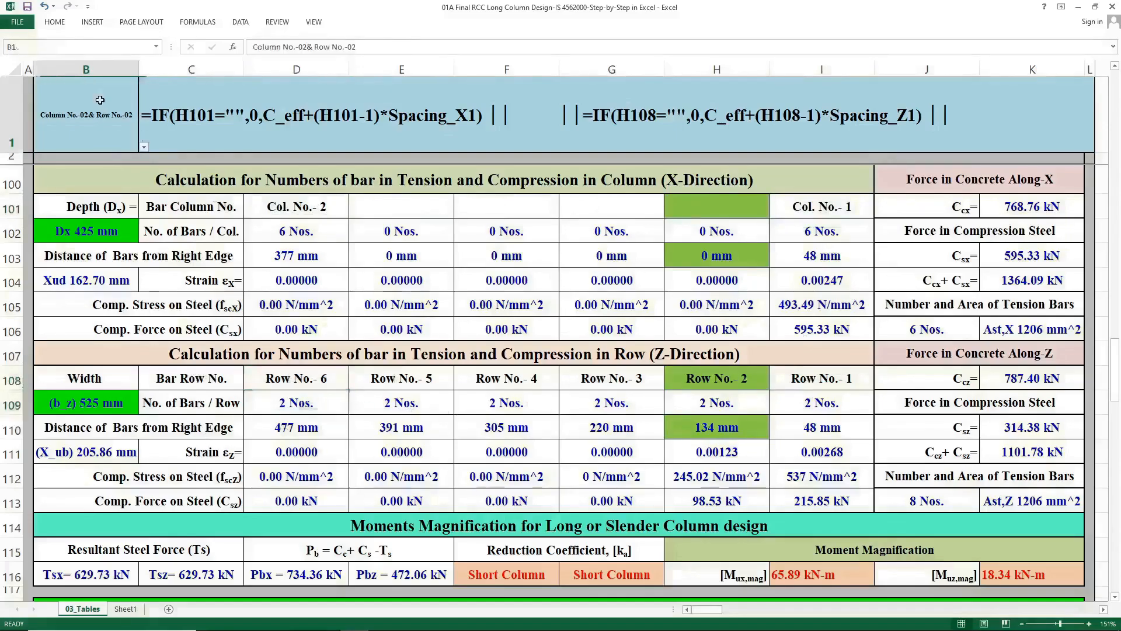
left_click(144, 147)
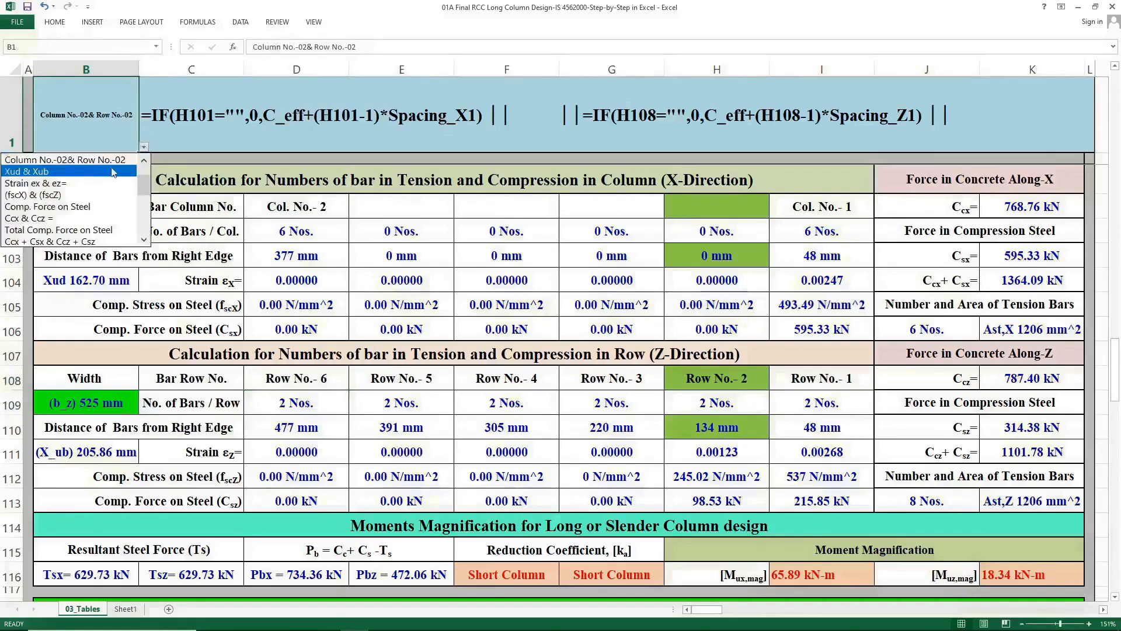
left_click(112, 171)
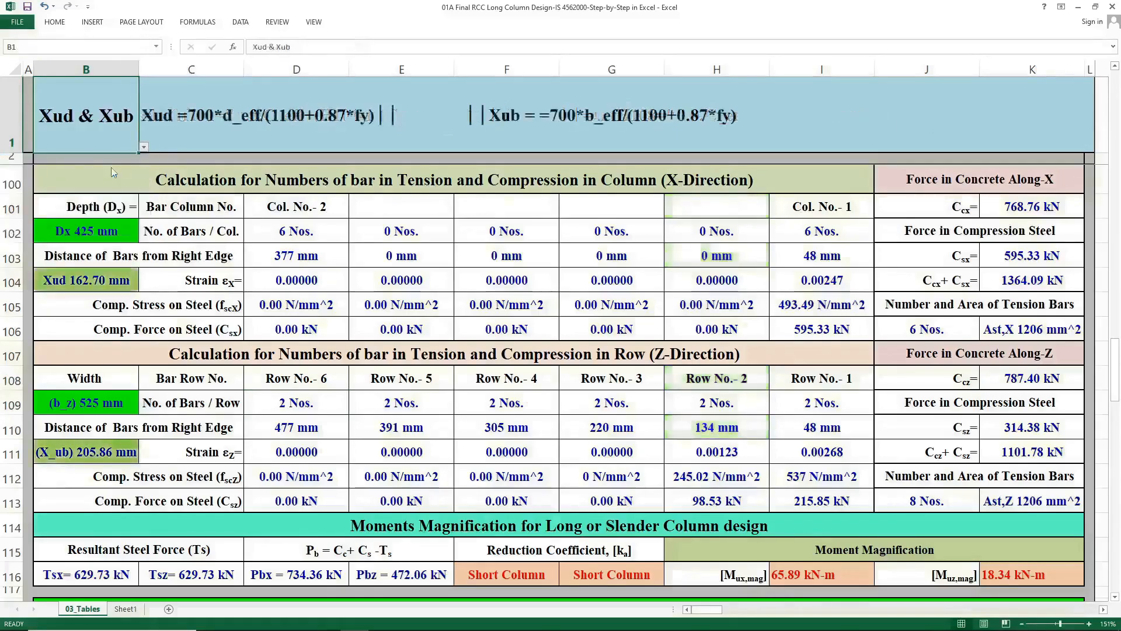
left_click(102, 281)
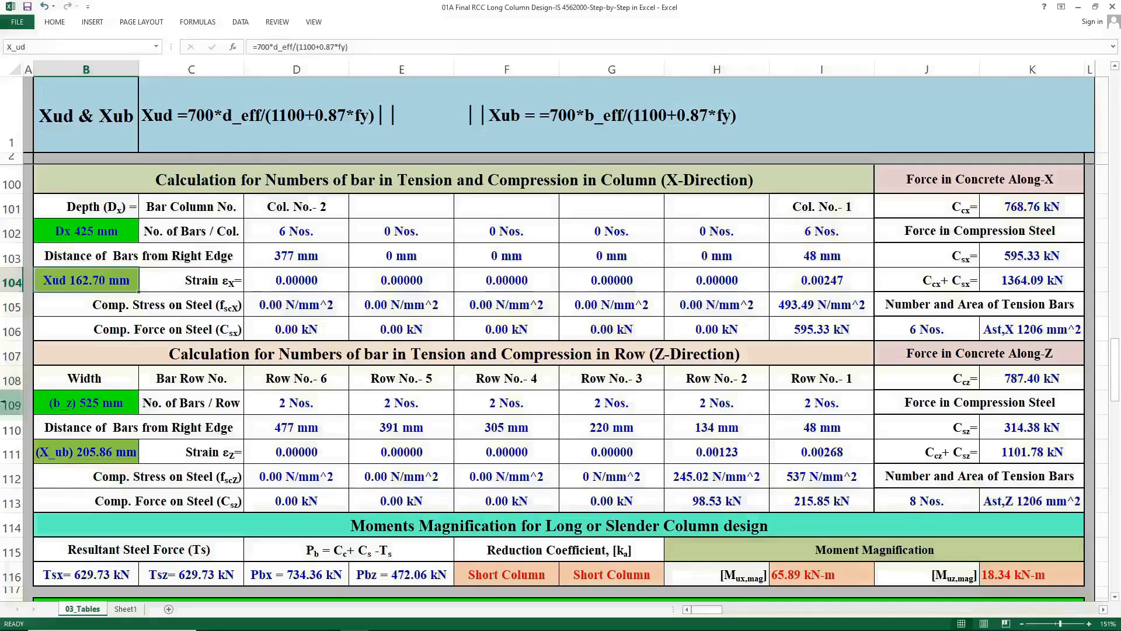
left_click(85, 449)
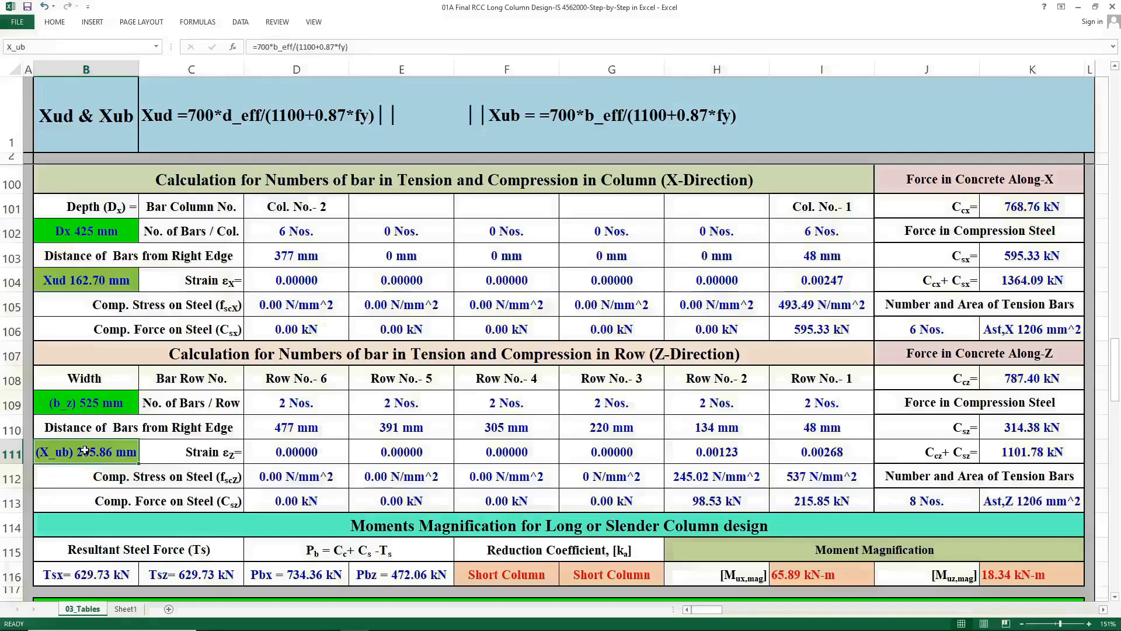
Pick Strain ex & ez= in the Cell Name selector and inspect the strain rows in both directions.
left_click(54, 125)
left_click(144, 150)
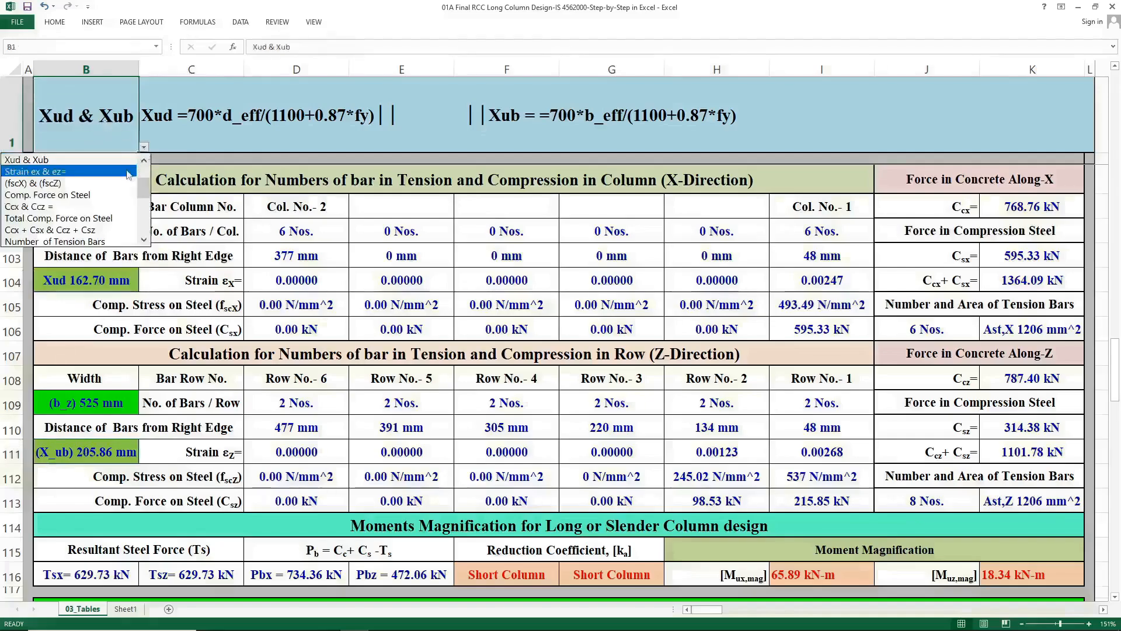
left_click(128, 172)
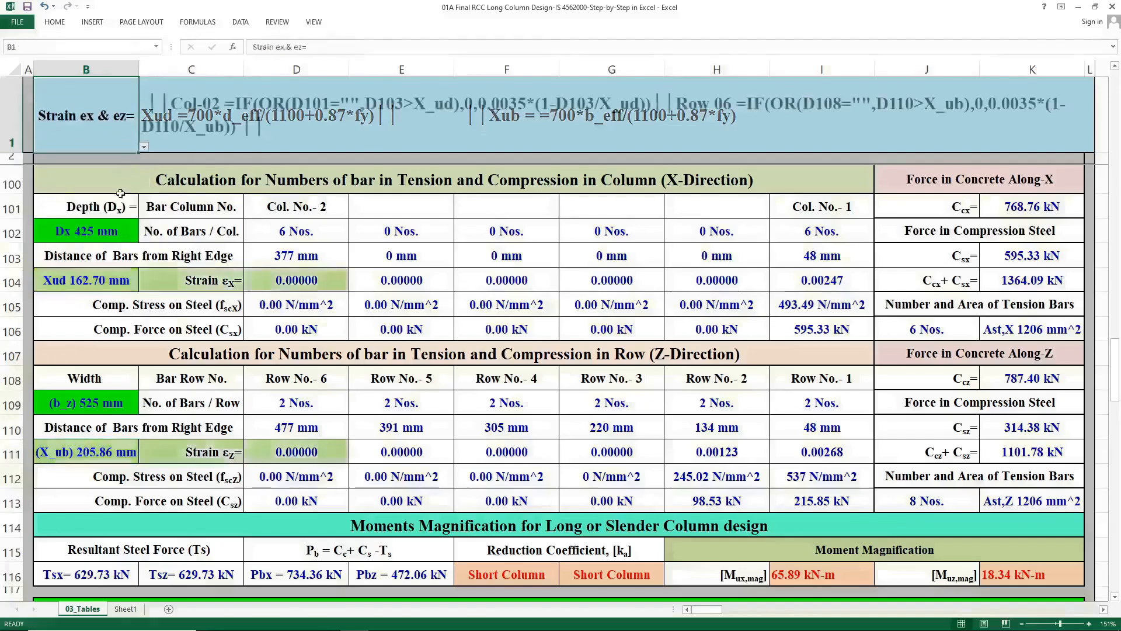
left_click(301, 458)
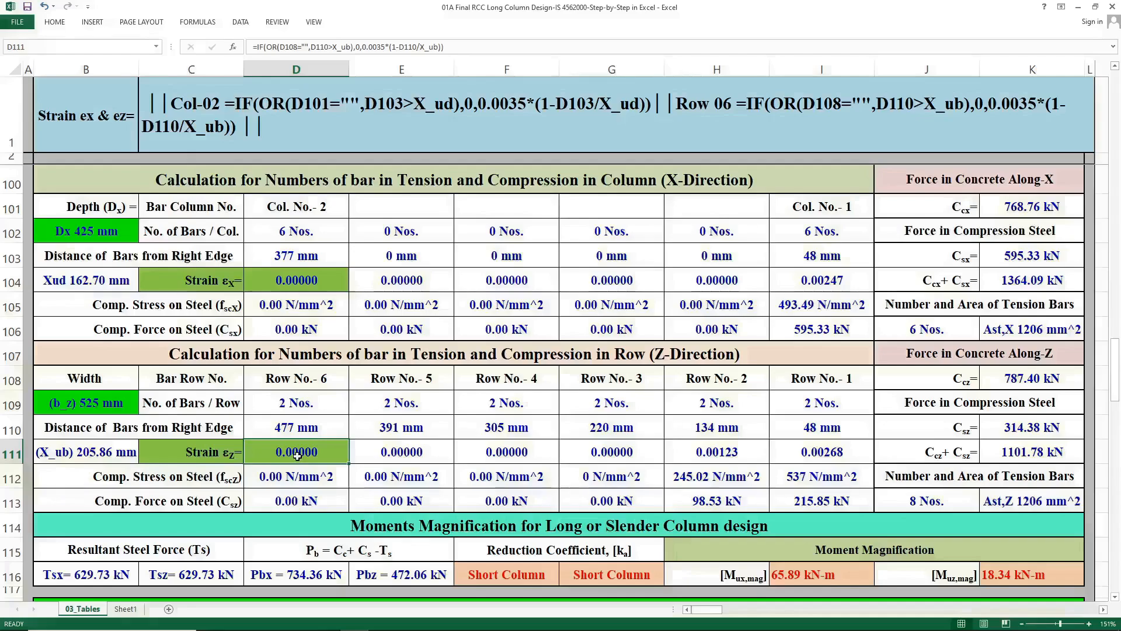
left_click_drag(820, 452, 353, 454)
left_click_drag(289, 281, 824, 282)
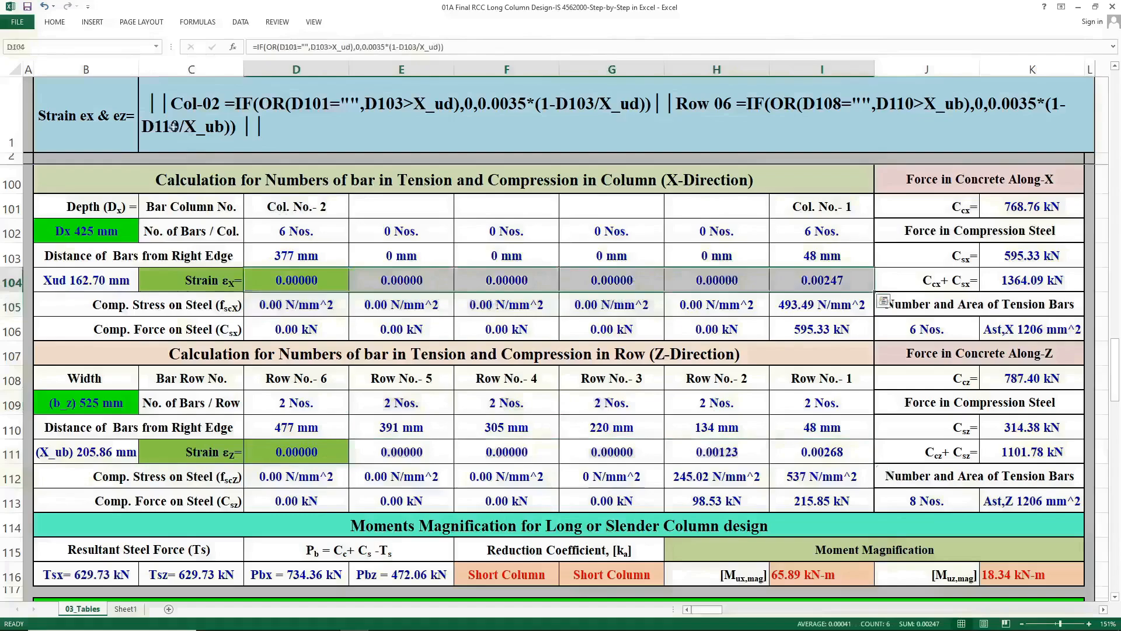
Pick (fscX) & (fscZ) in the Cell Name selector and inspect the compressive stress cells.
left_click(117, 115)
left_click(143, 147)
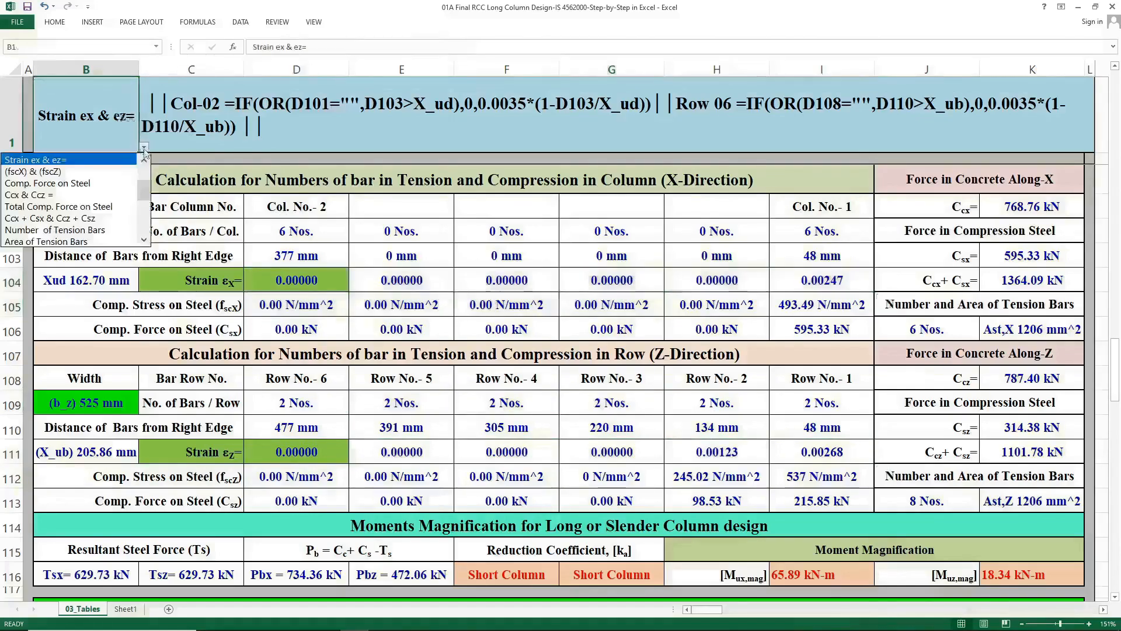
left_click(116, 171)
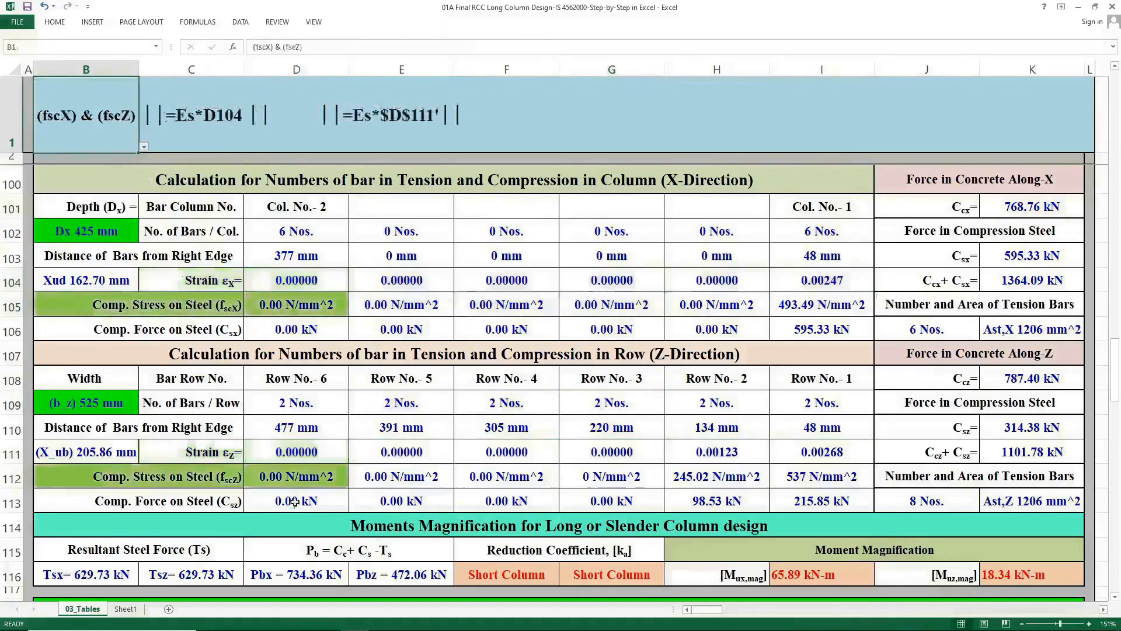
left_click(306, 472)
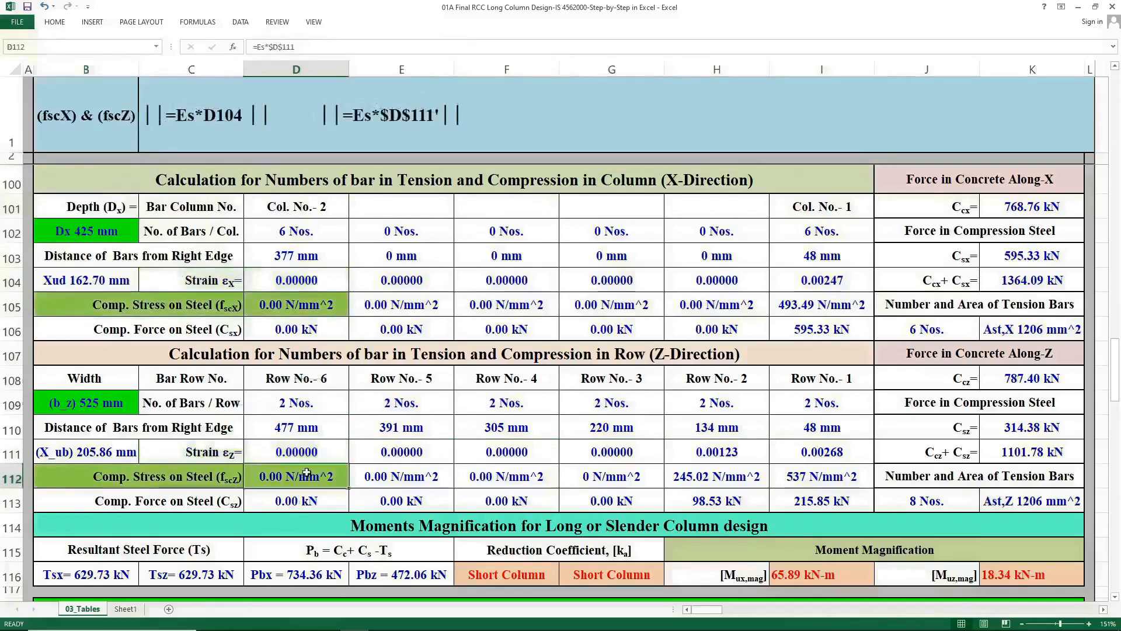
left_click(271, 302)
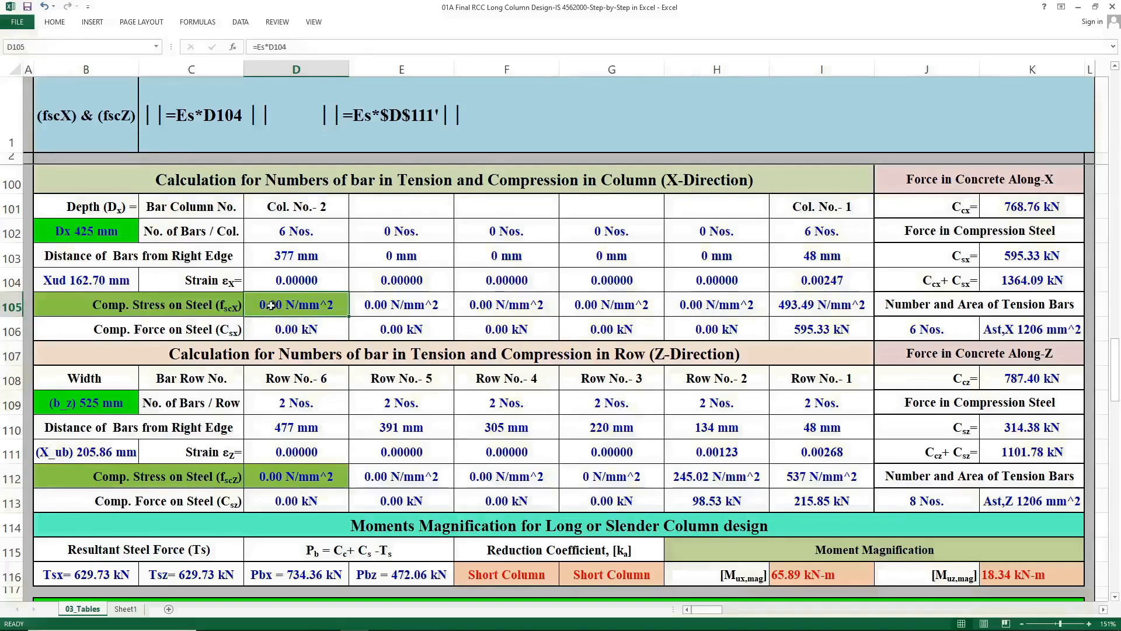
Pick Comp. Force on Steel in the Cell Name selector and inspect the compression force cells and the strain, stress and bar-count cells they reference.
left_click(293, 283)
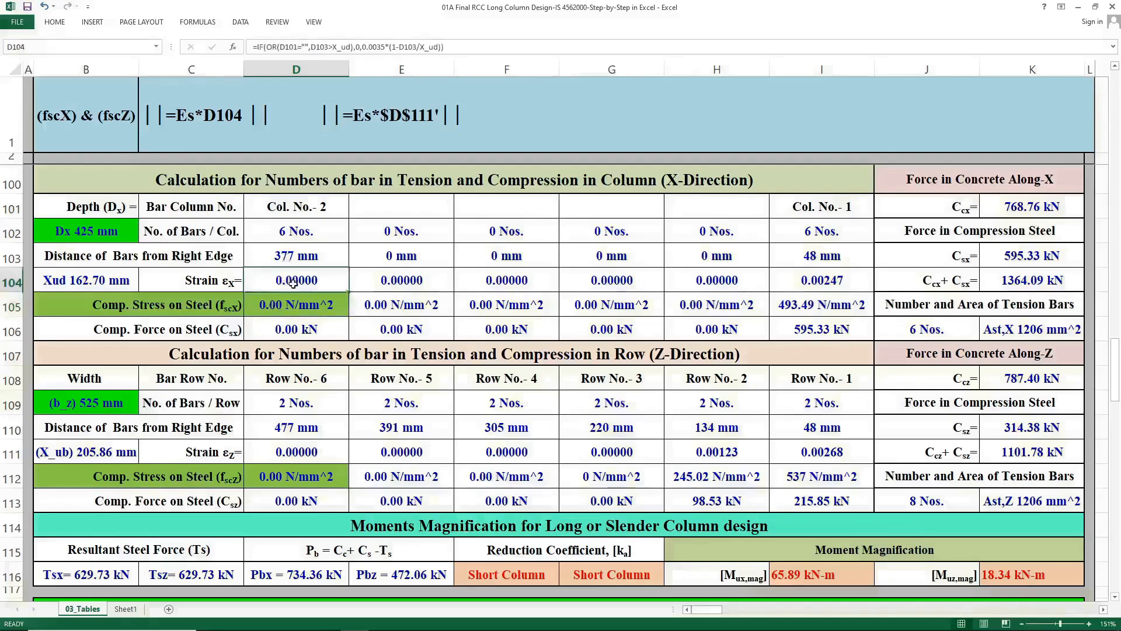
left_click(107, 133)
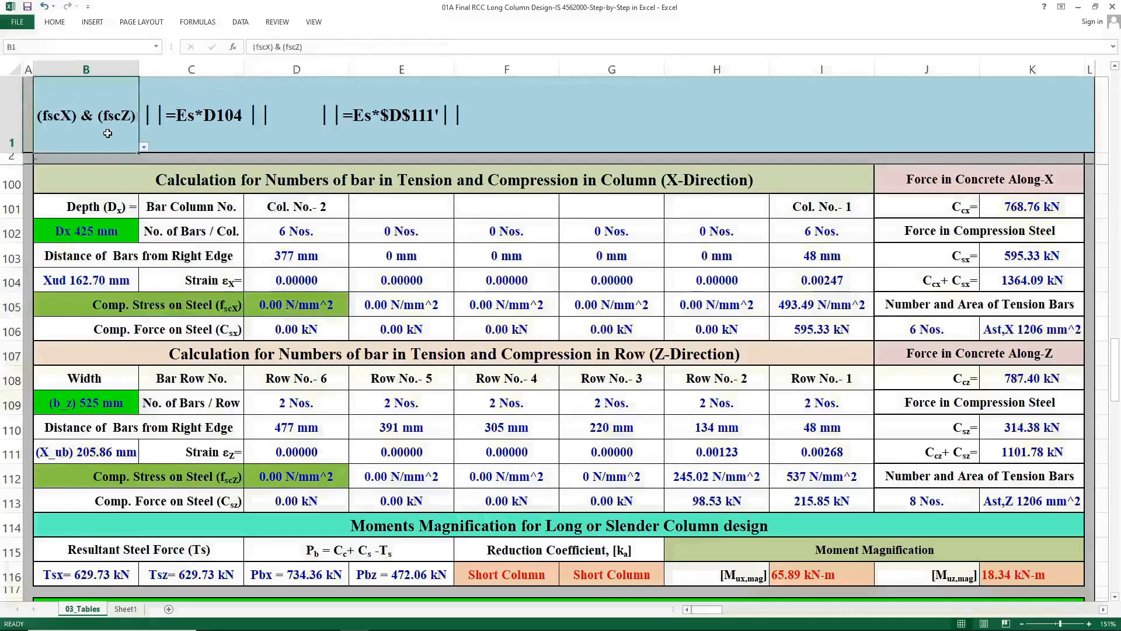
left_click(144, 147)
left_click(121, 173)
left_click(303, 500)
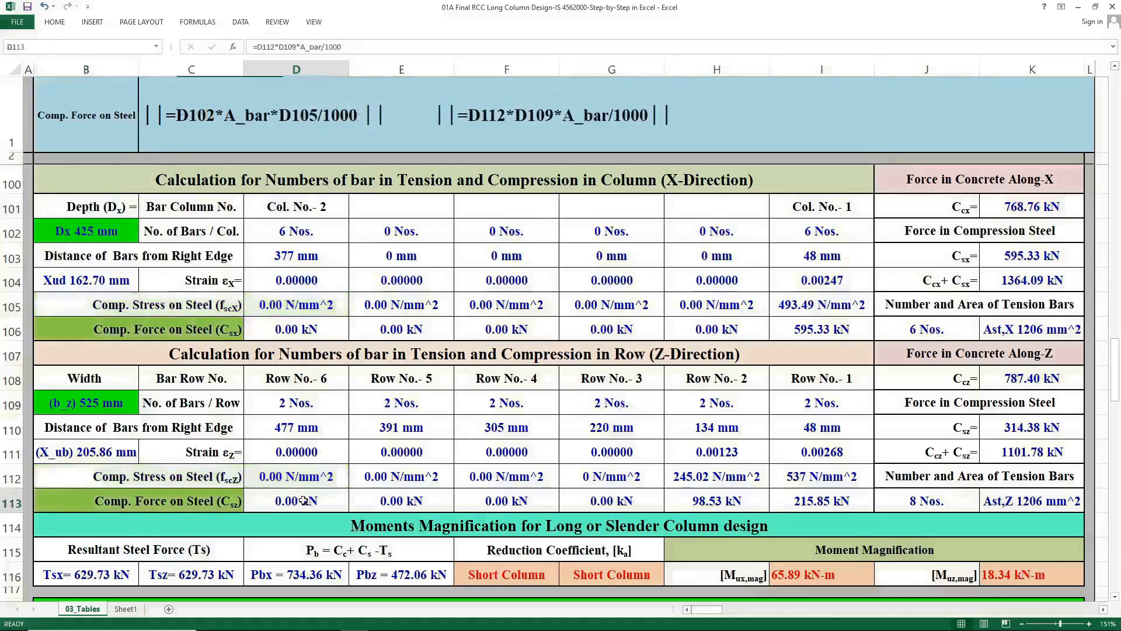
left_click(285, 304)
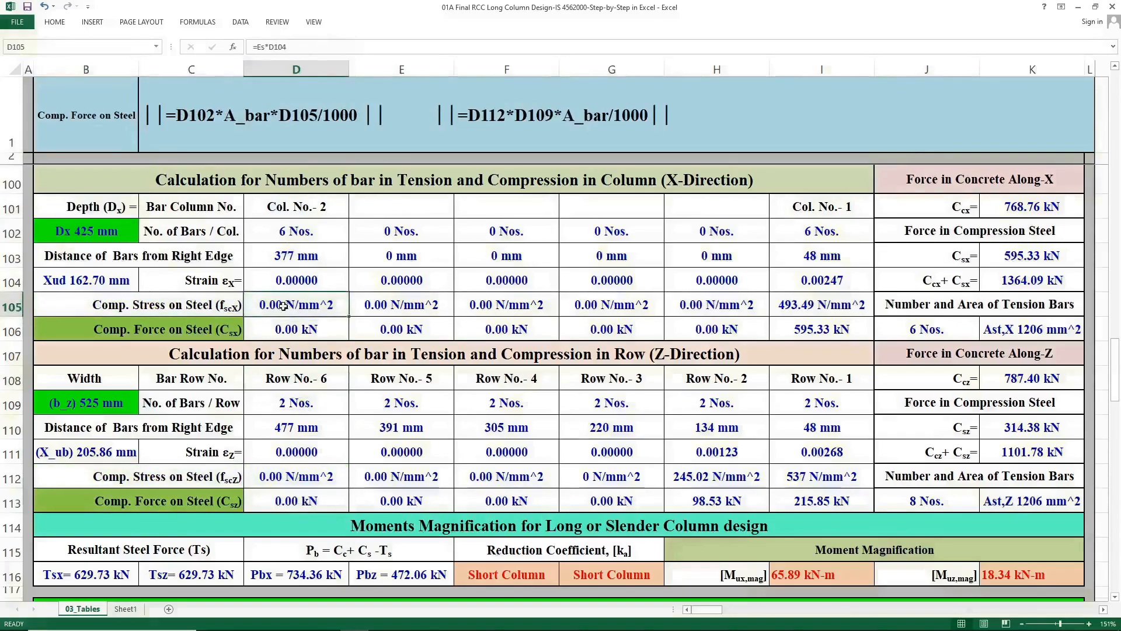
left_click(294, 220)
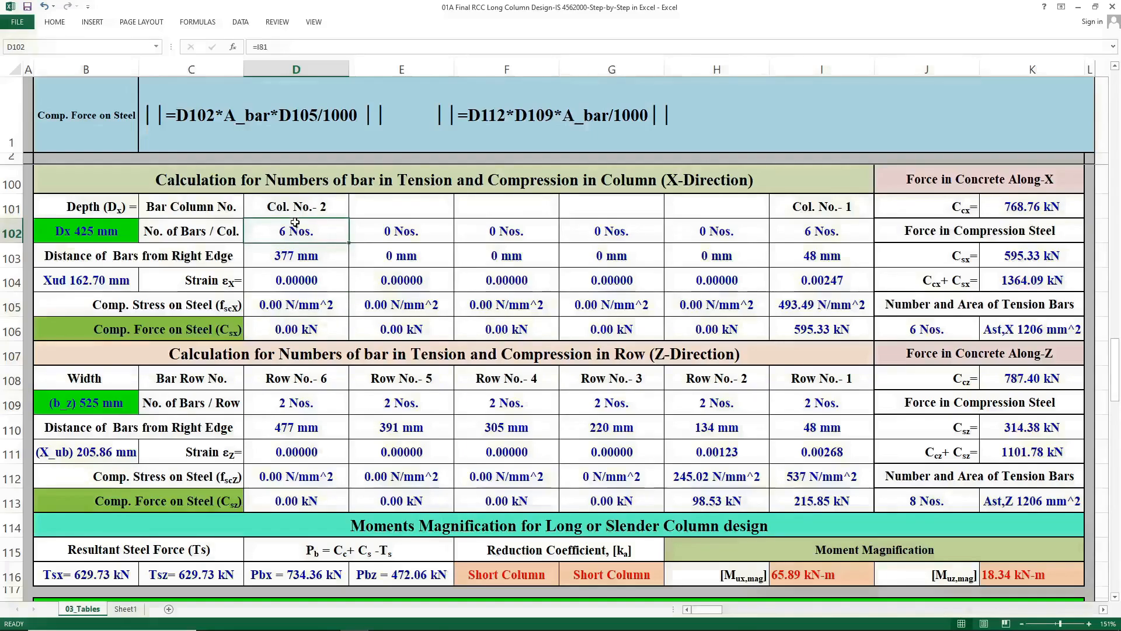
left_click(98, 236)
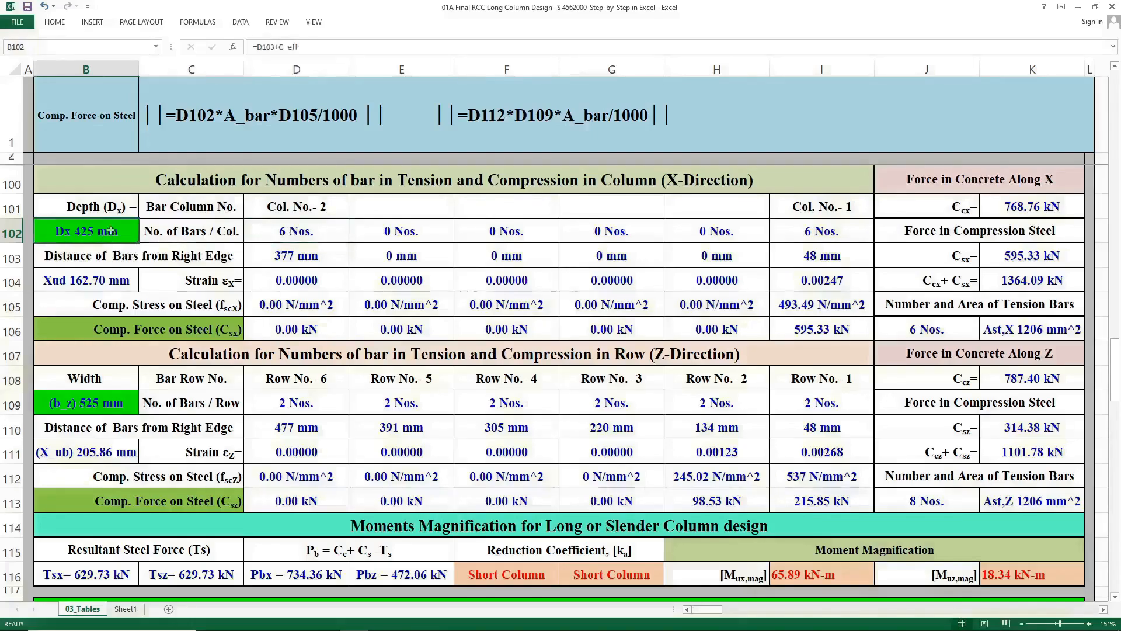
Pick Ccx & Ccz = in the Cell Name selector and inspect the concrete force cell along X.
left_click(106, 130)
left_click(143, 147)
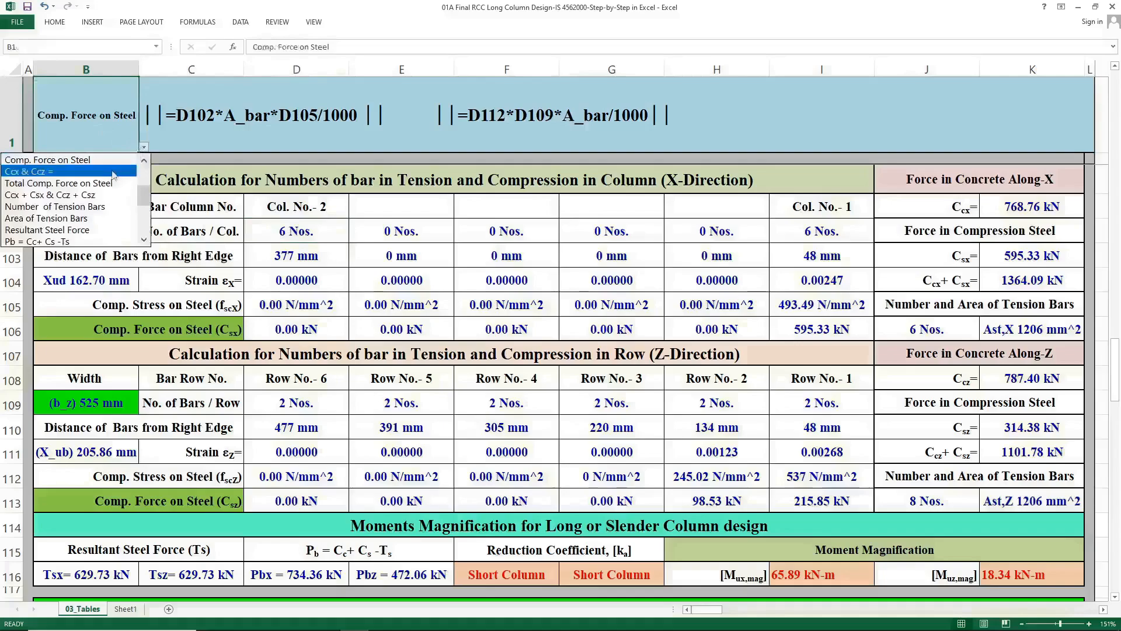
left_click(114, 173)
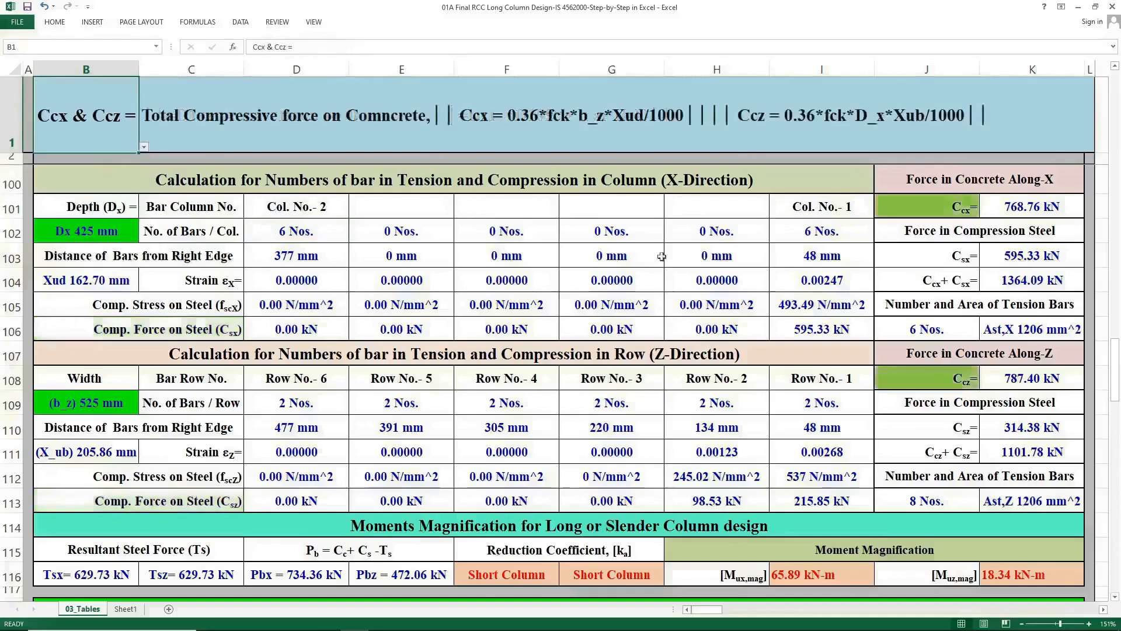
left_click(1032, 210)
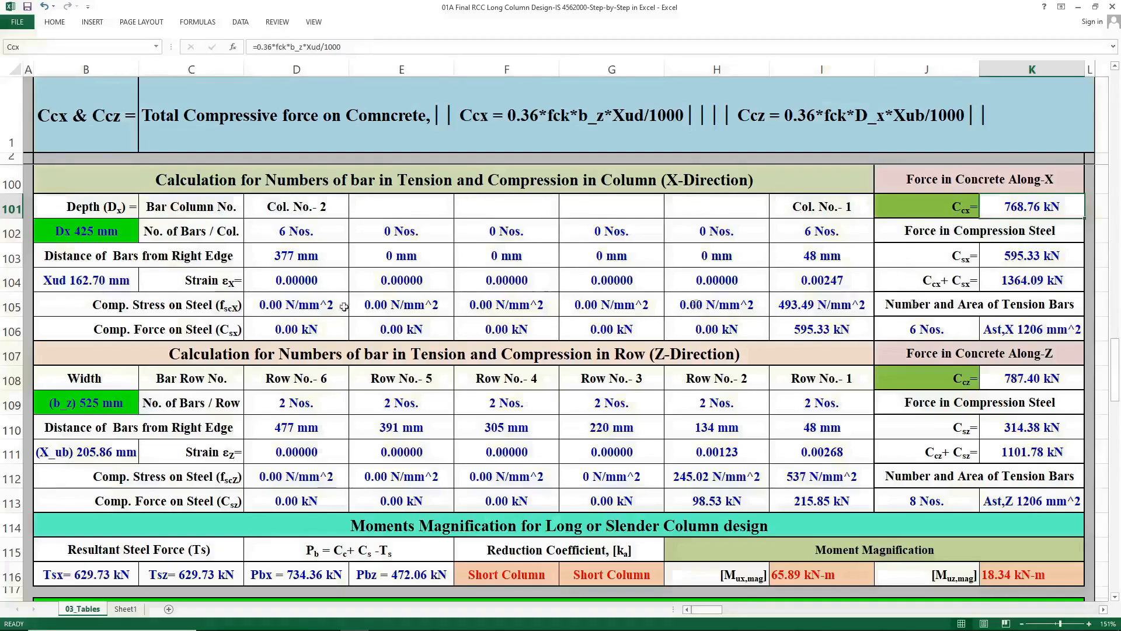
Pick Total Comp. Force on Steel, then Ccx + Csx & Ccz + Csz in the Cell Name selector to view their formulas.
left_click(98, 125)
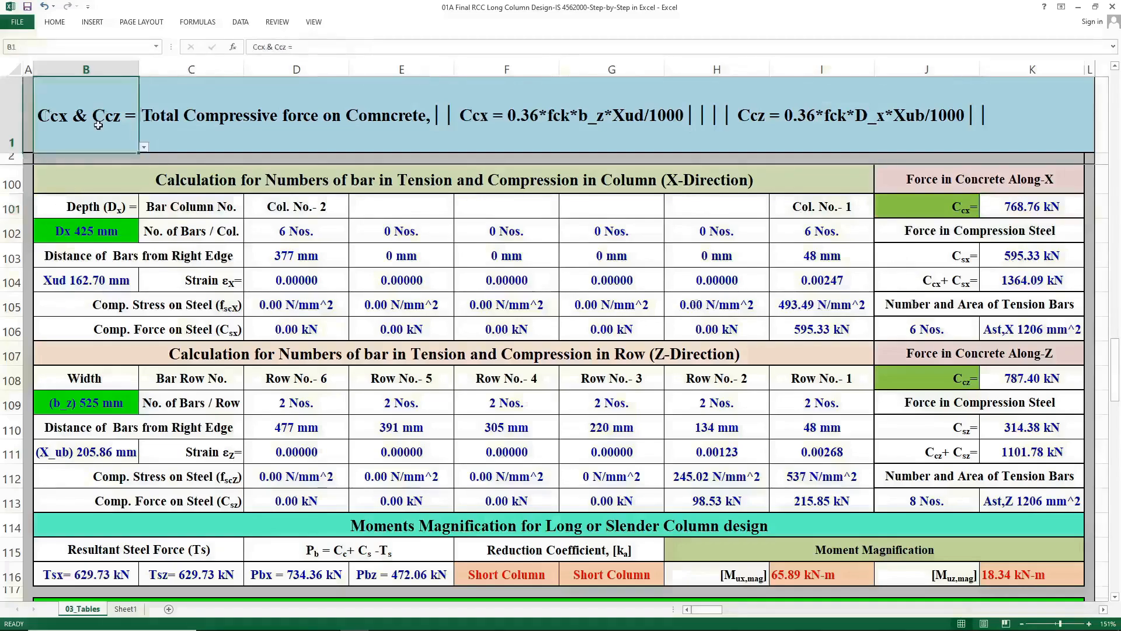
left_click(144, 146)
left_click(116, 170)
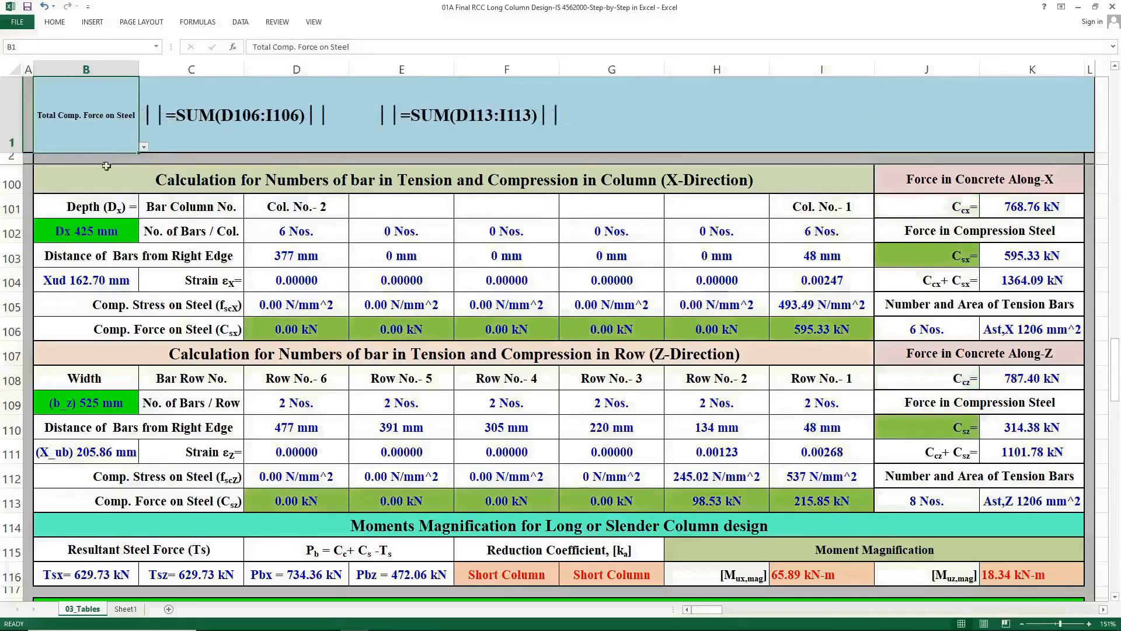
left_click(144, 146)
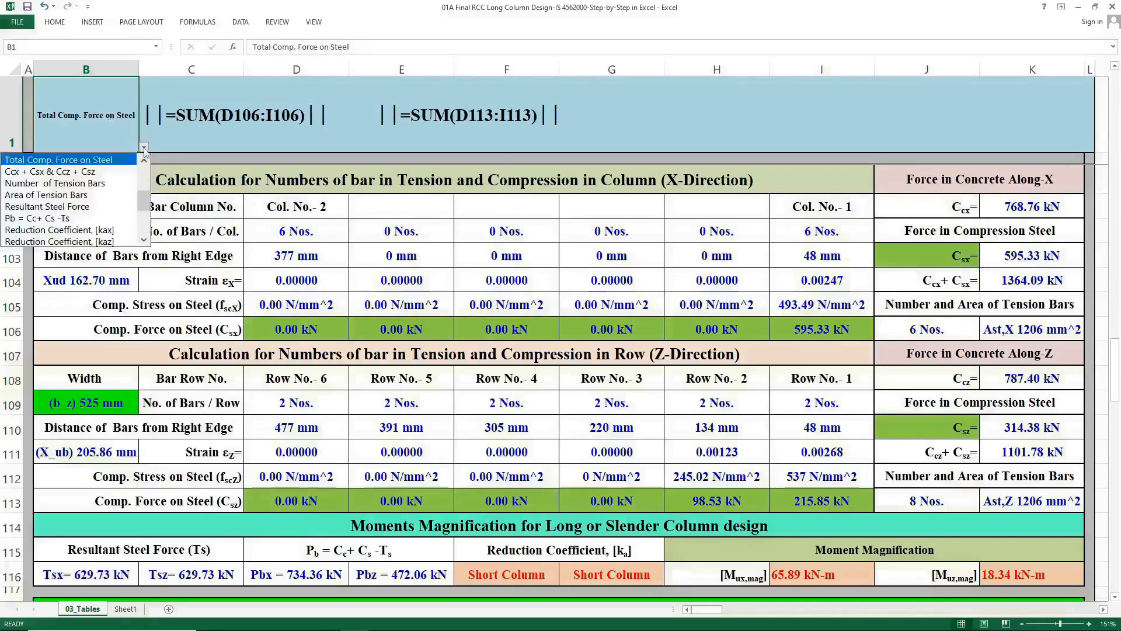
left_click(106, 171)
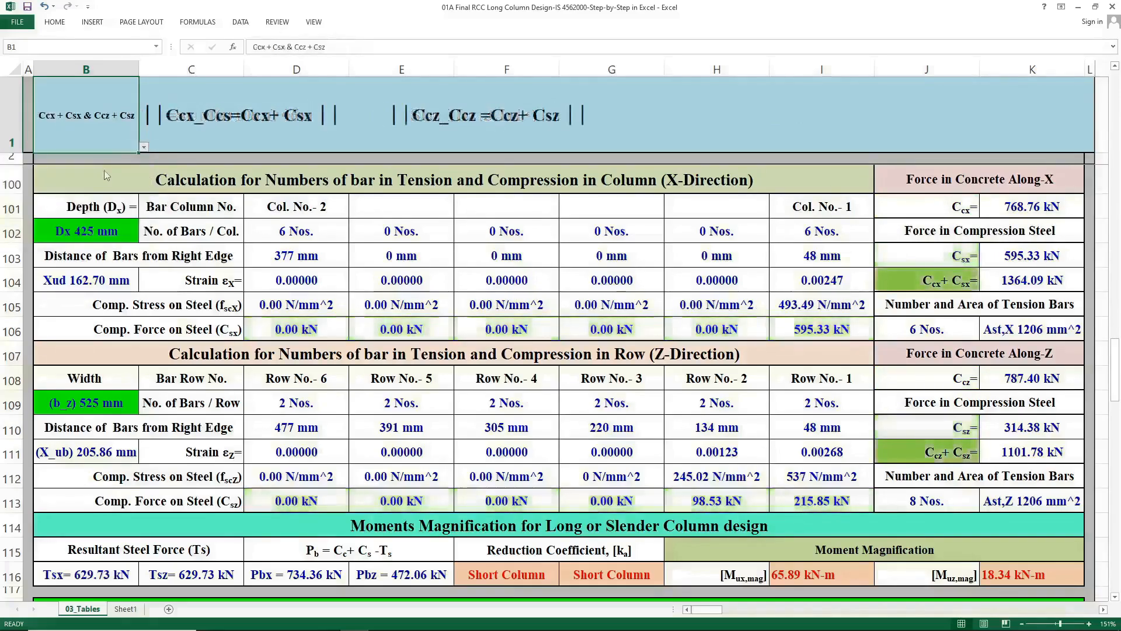
Pick Number of Tension Bars in the Cell Name selector and inspect the tension bar count cells in both directions.
left_click(144, 147)
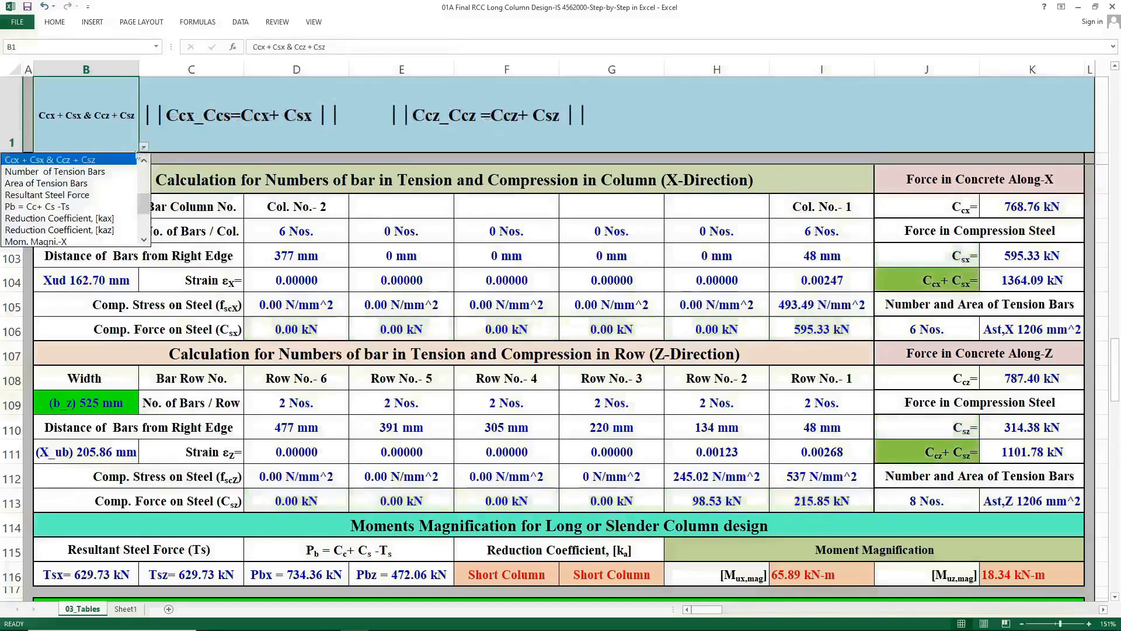
left_click(112, 172)
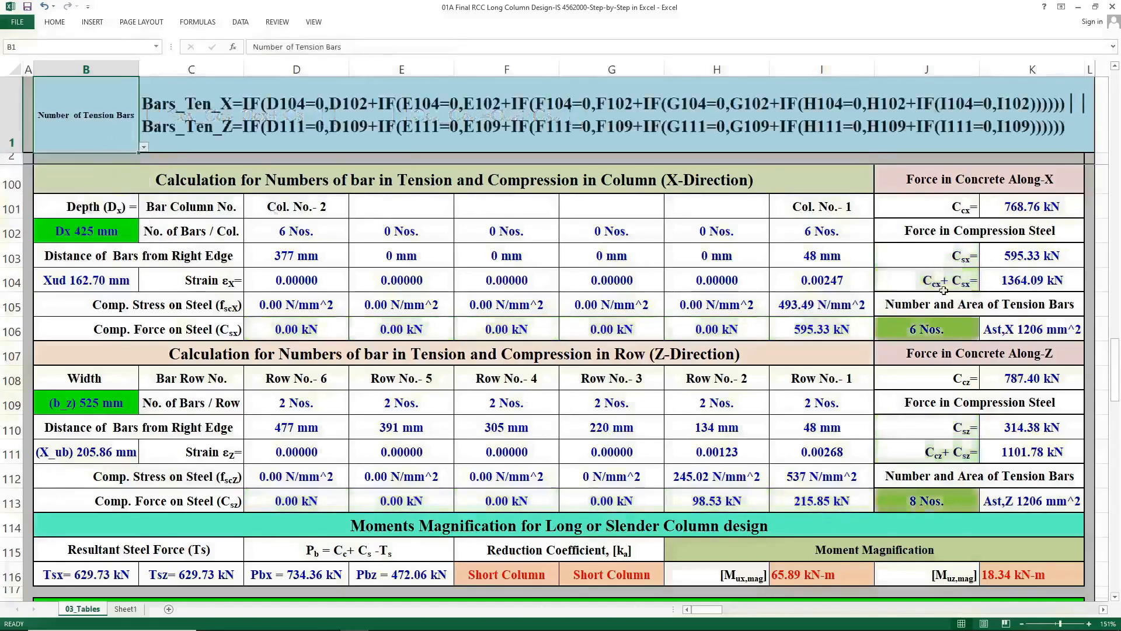
left_click(945, 329)
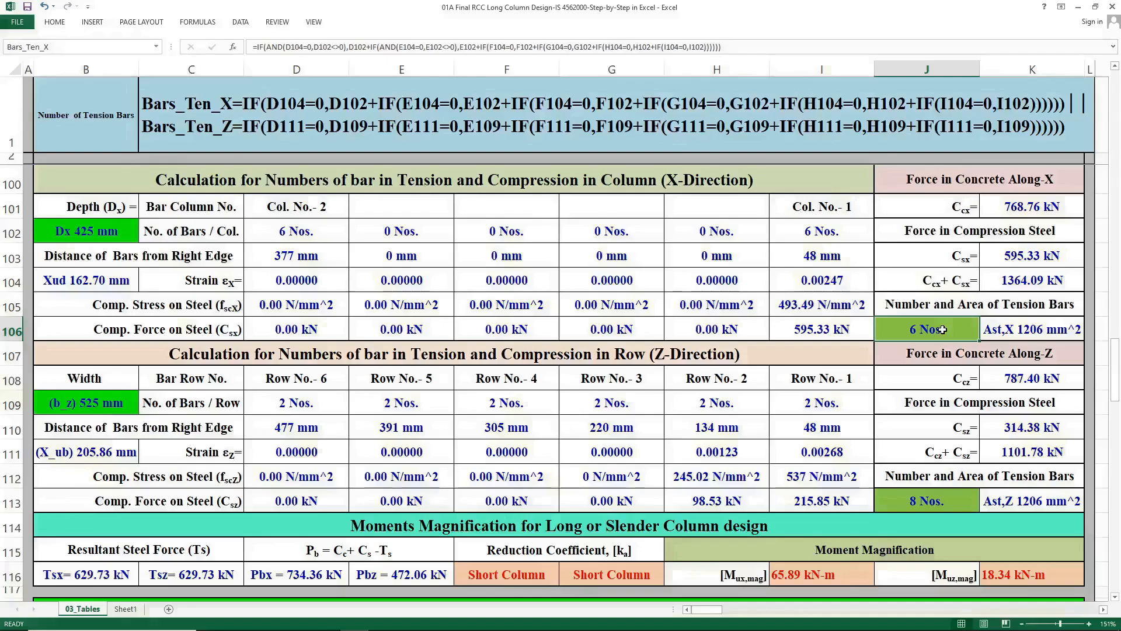
left_click(905, 501)
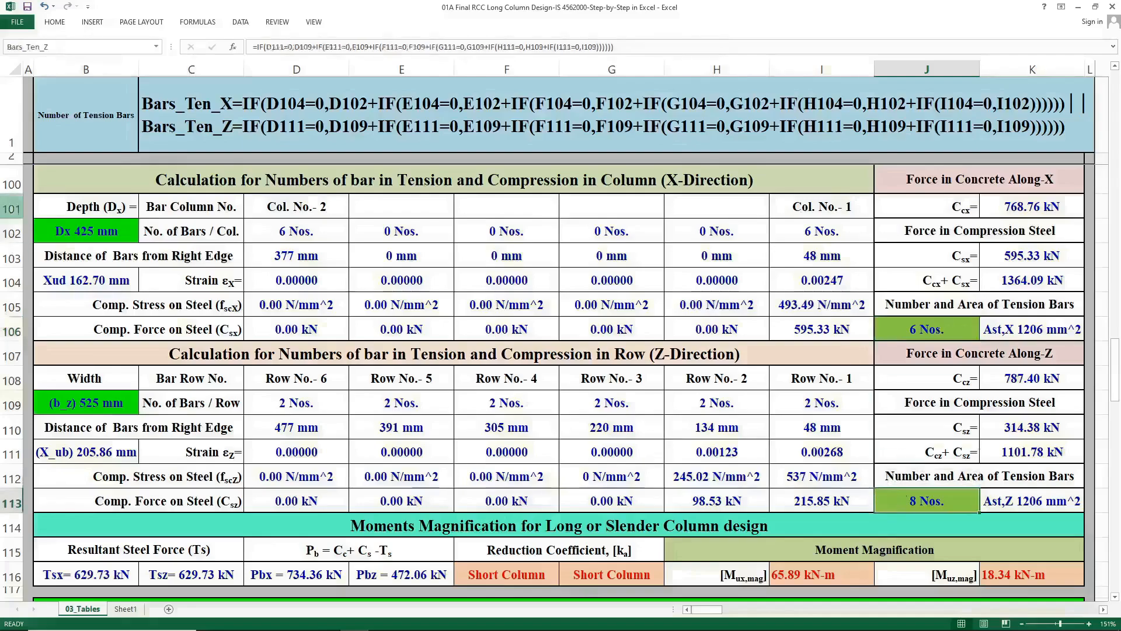
Pick Area of Tension Bars in the Cell Name selector and inspect the Ast,X and Ast,Z cells.
left_click(85, 116)
left_click(144, 149)
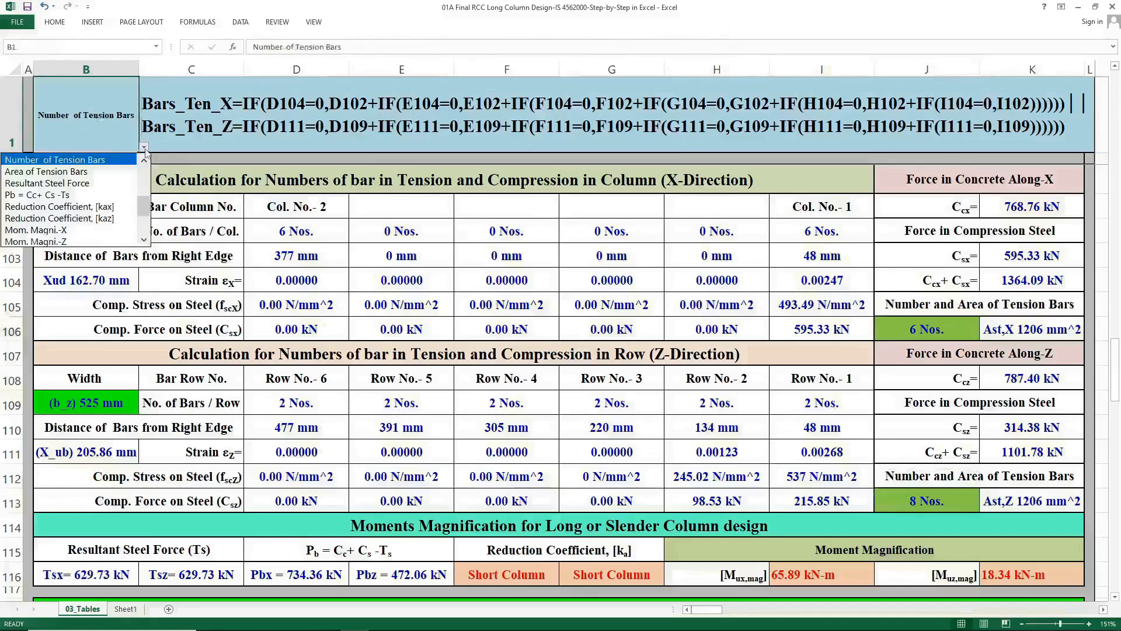
left_click(114, 173)
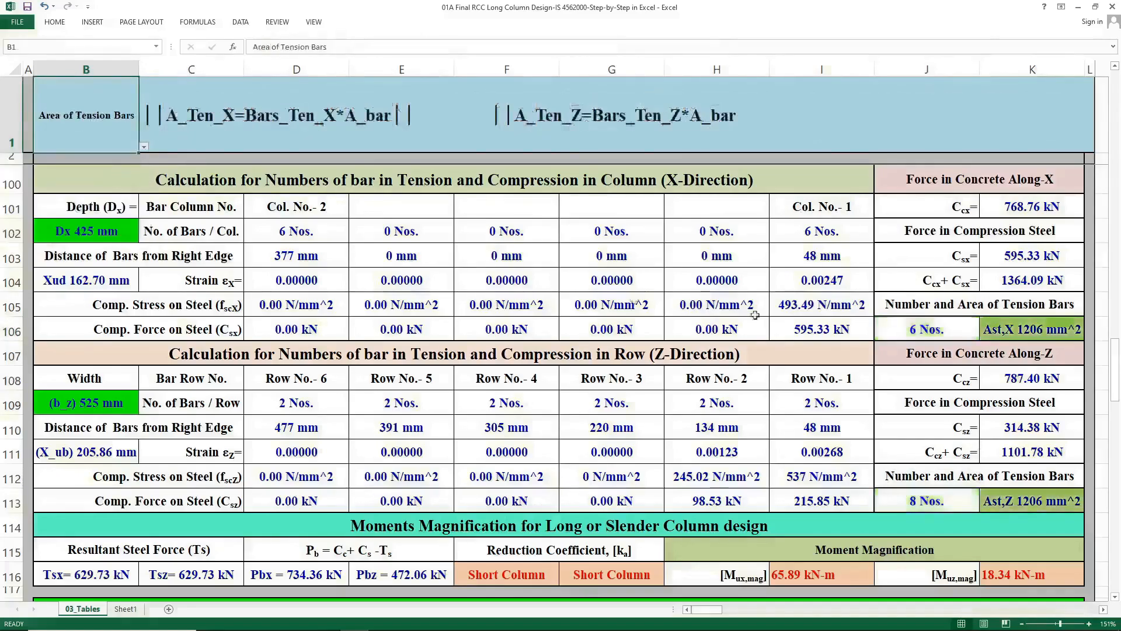
left_click(994, 330)
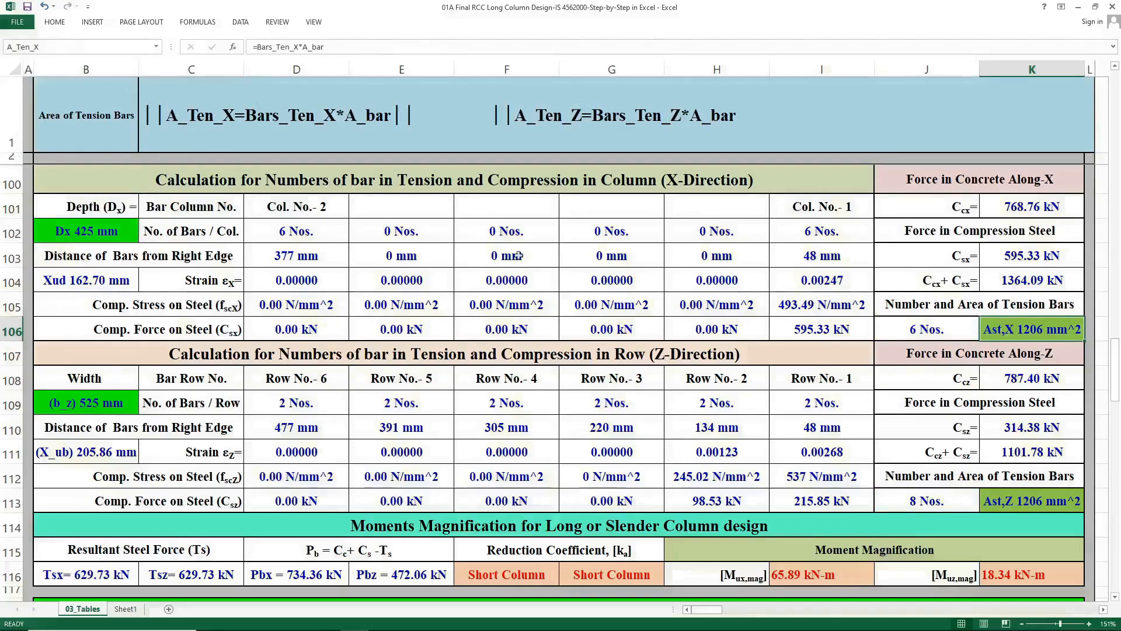
left_click(1006, 503)
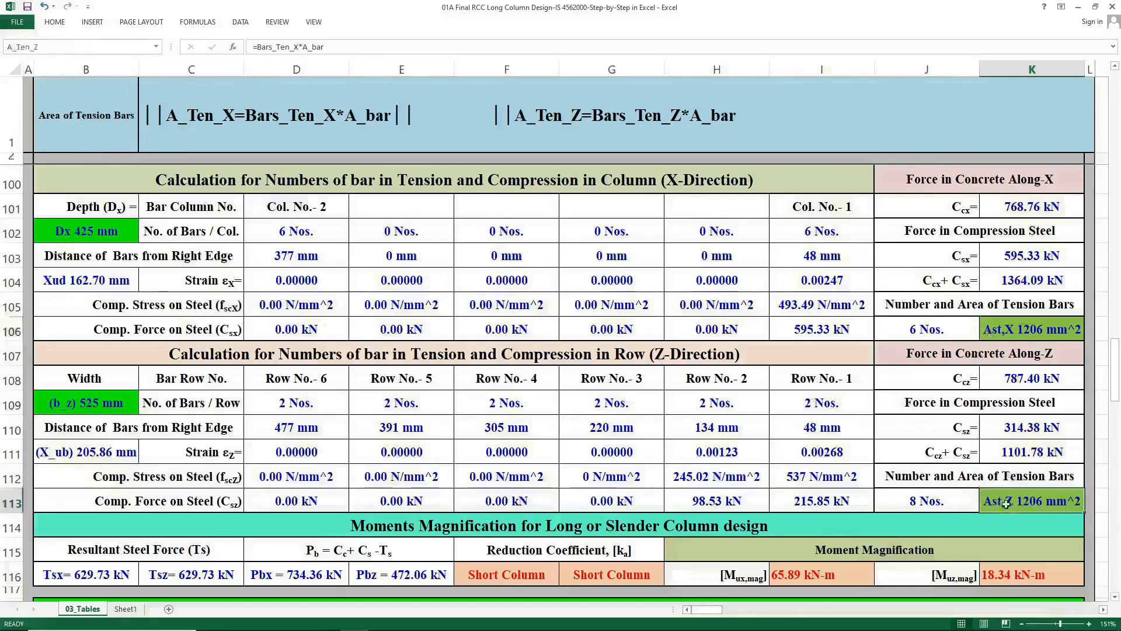
Pick Resultant Steel Force in the Cell Name selector and inspect the Tsx and Tsz cells.
left_click(105, 124)
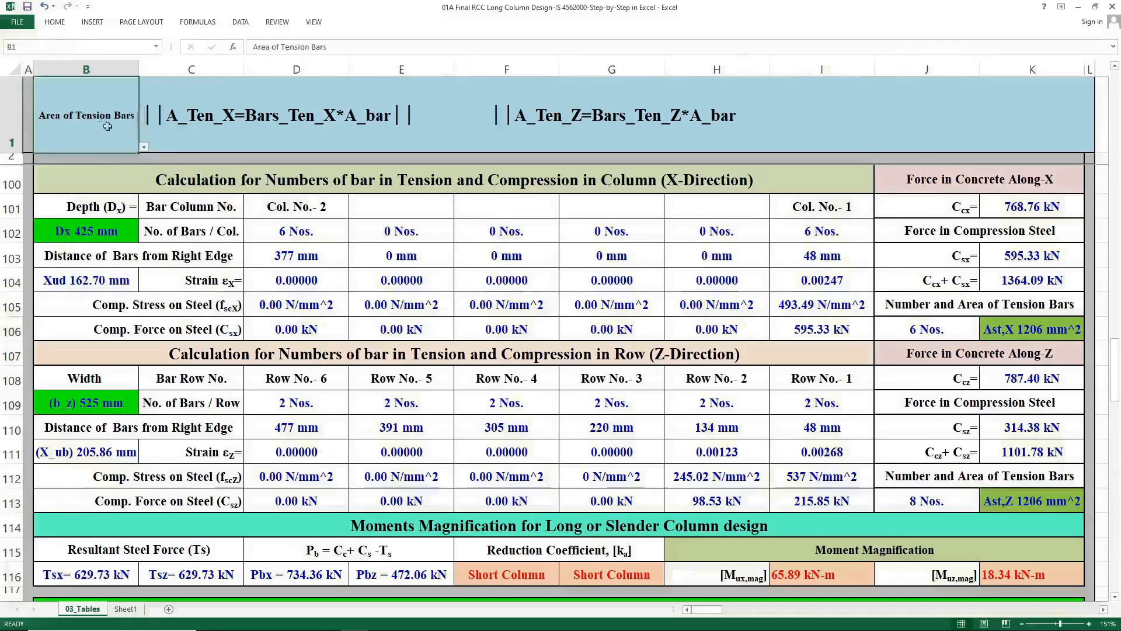
left_click(144, 148)
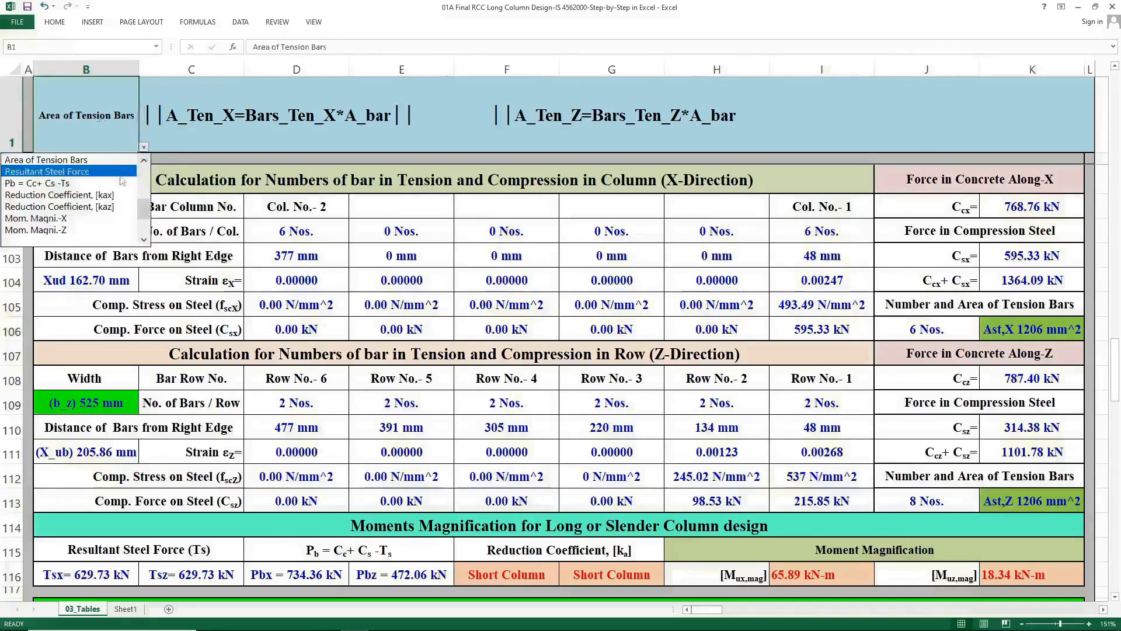
left_click(121, 174)
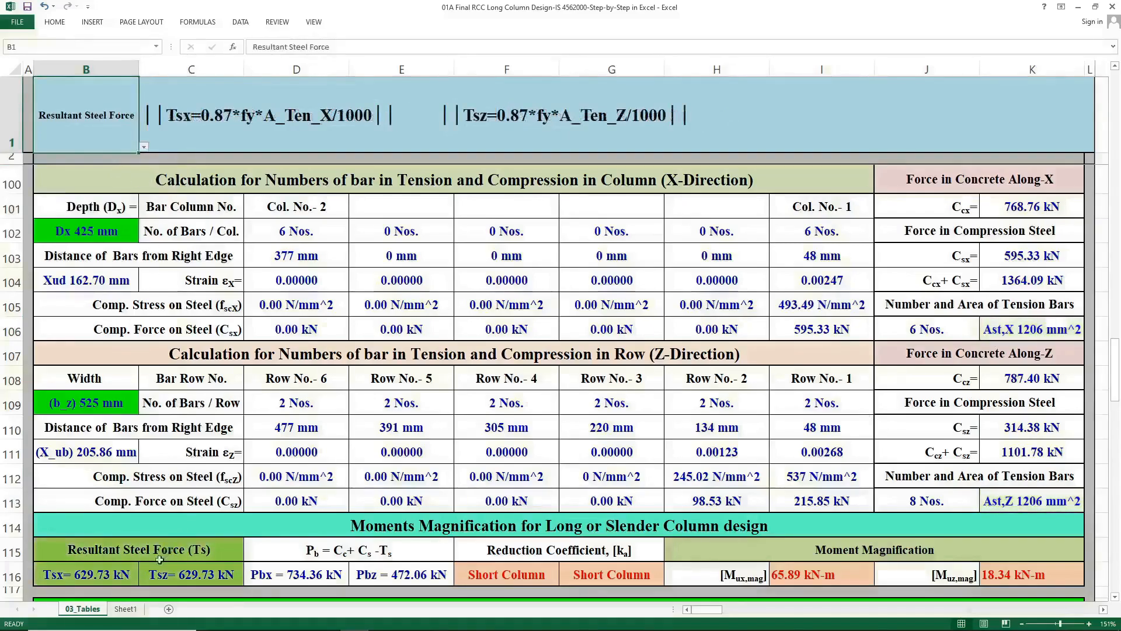
left_click(121, 574)
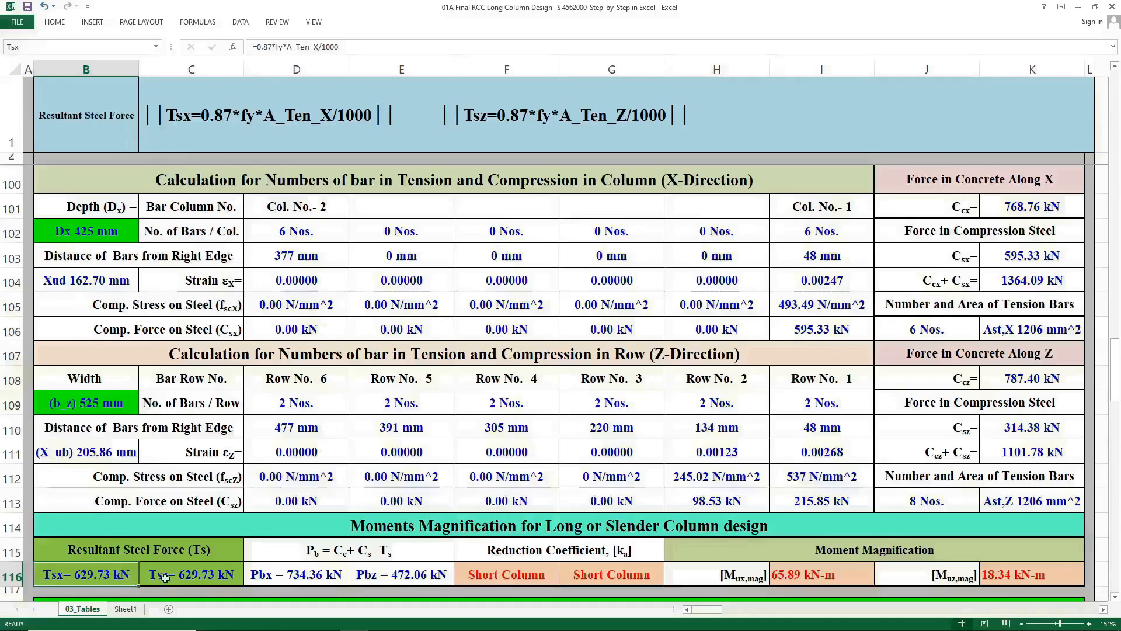
left_click(142, 577)
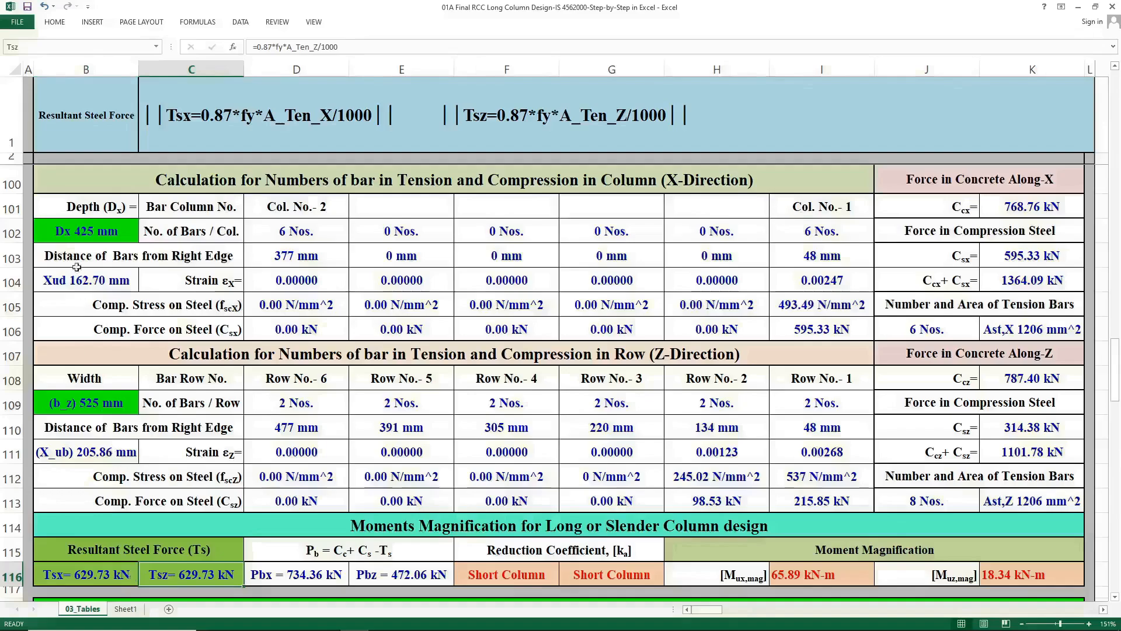
Pick Pb = Cc+ Cs -Ts in the Cell Name selector and inspect the Pb header and the Pbx and Pbz cells.
left_click(126, 150)
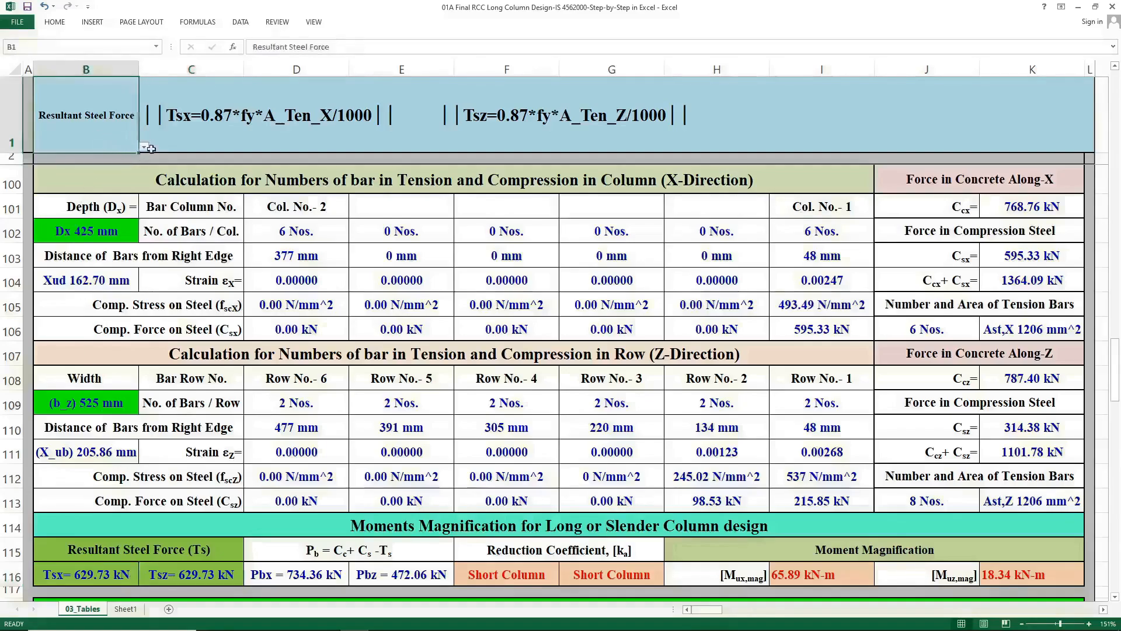
left_click(144, 147)
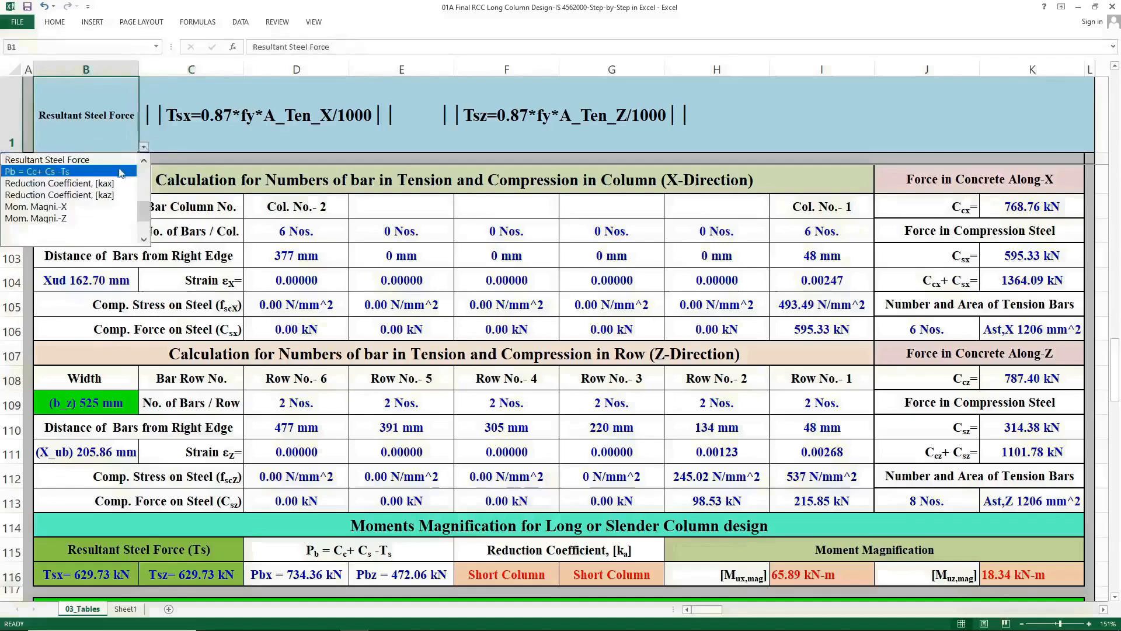
left_click(121, 171)
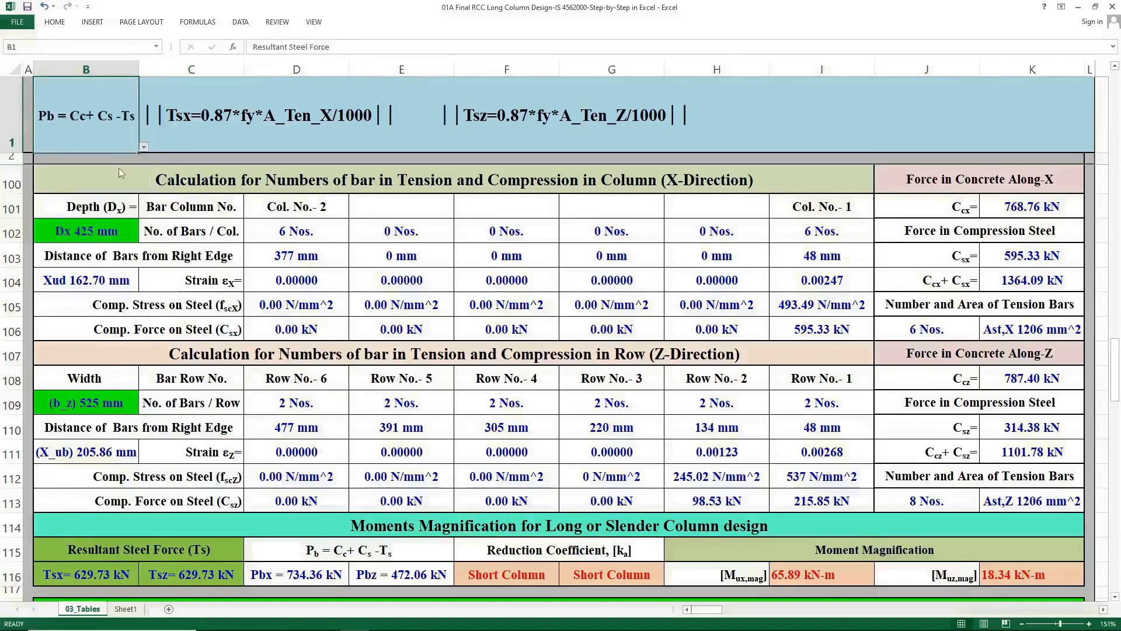
left_click(327, 549)
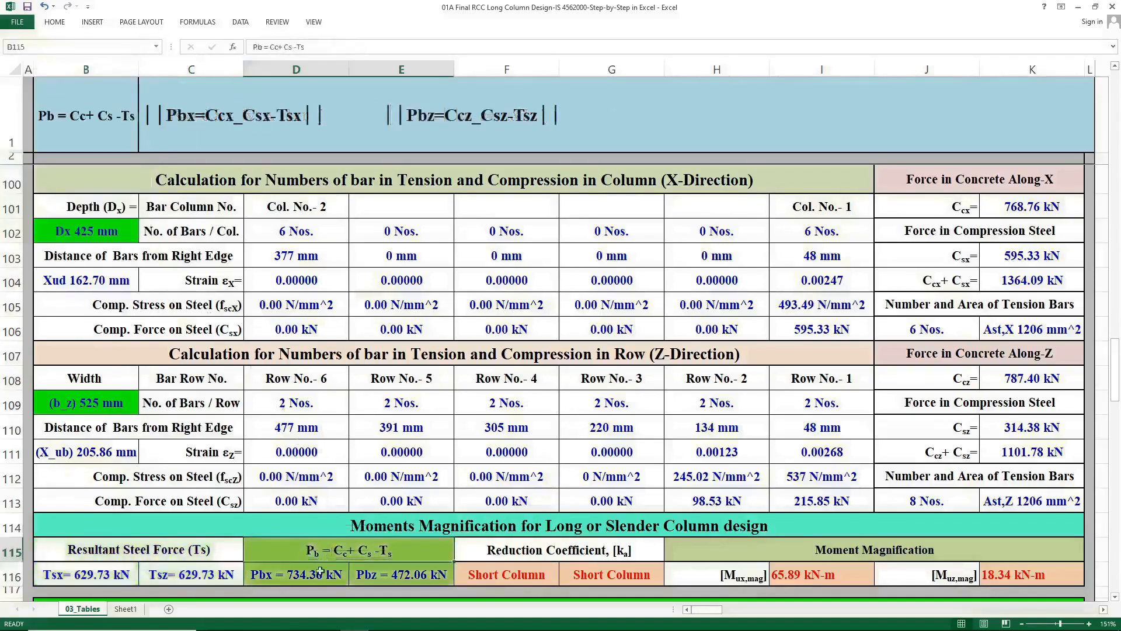
left_click(320, 572)
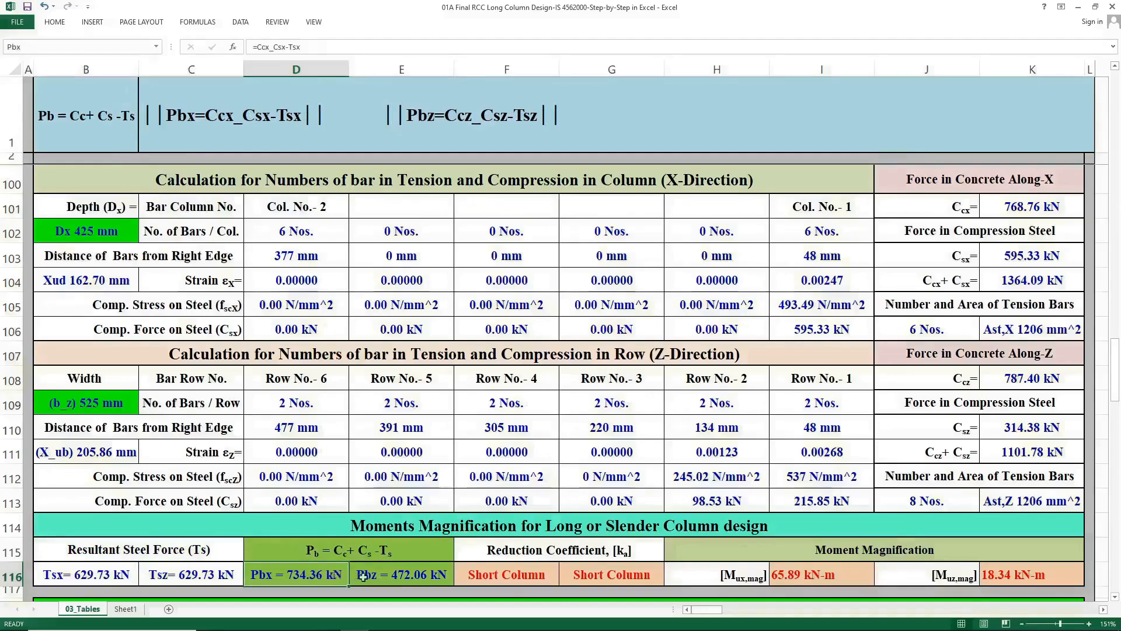
left_click(364, 576)
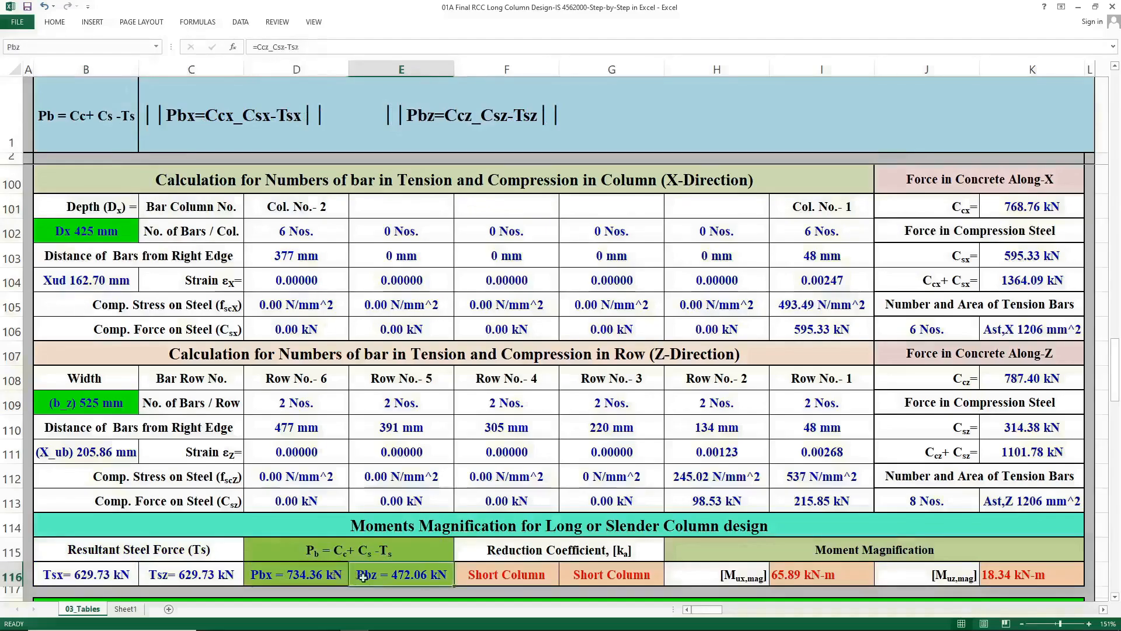
Pick Reduction Coefficient, [kax] in the Cell Name selector and inspect the kax cell.
left_click(86, 118)
left_click(143, 146)
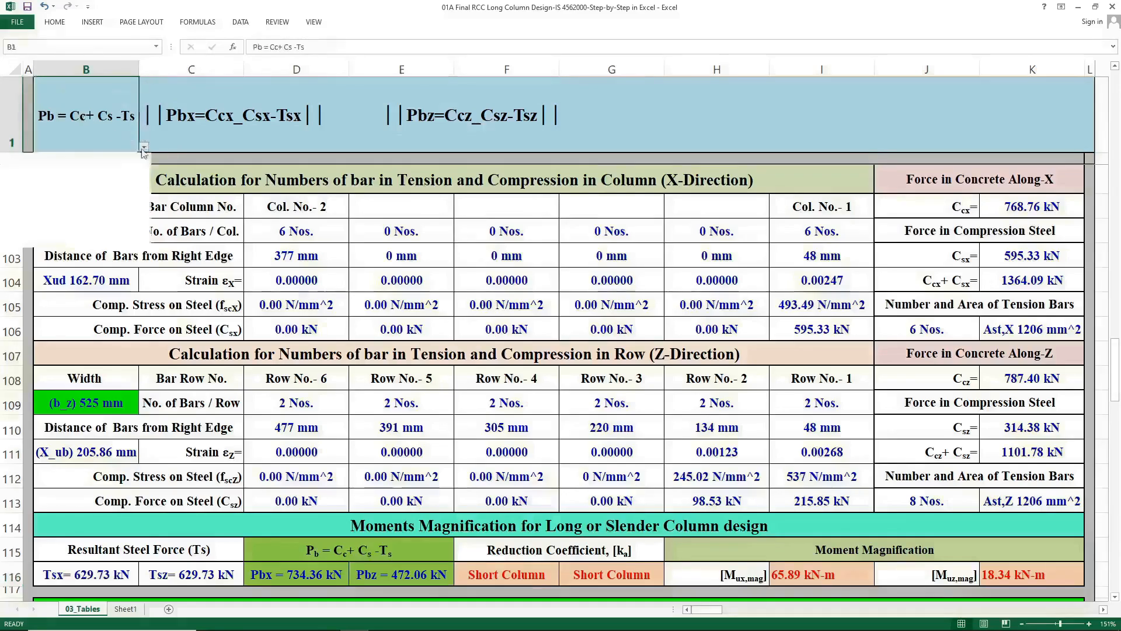
left_click(117, 172)
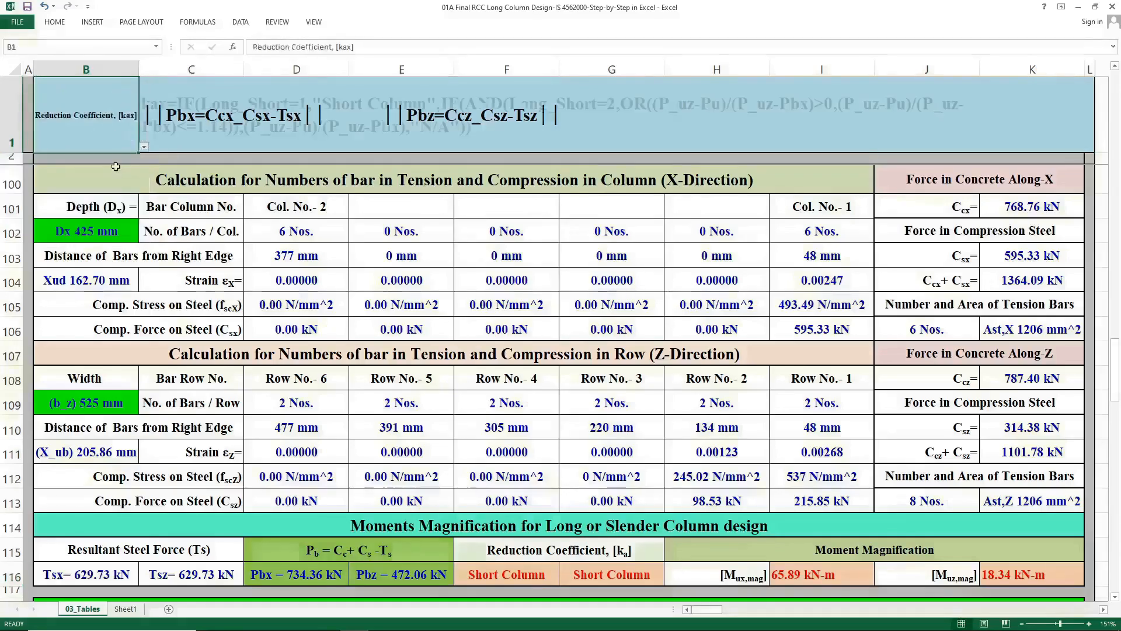
left_click(474, 571)
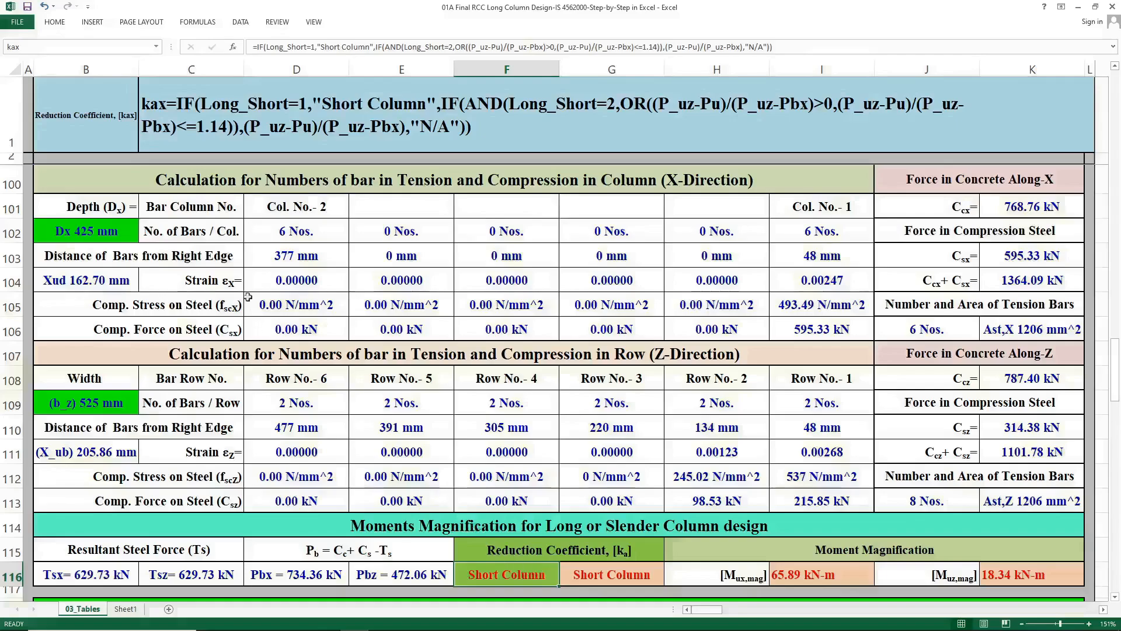
Pick Reduction Coefficient, [kaz] in the Cell Name selector and inspect the kaz cell.
left_click(89, 123)
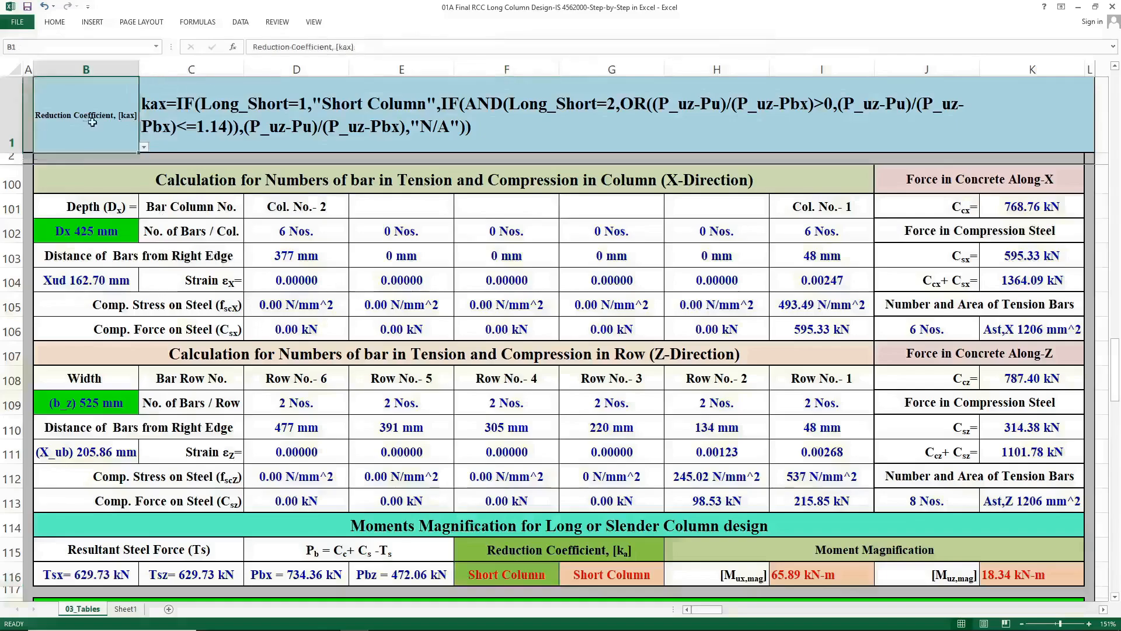
left_click(143, 146)
left_click(115, 170)
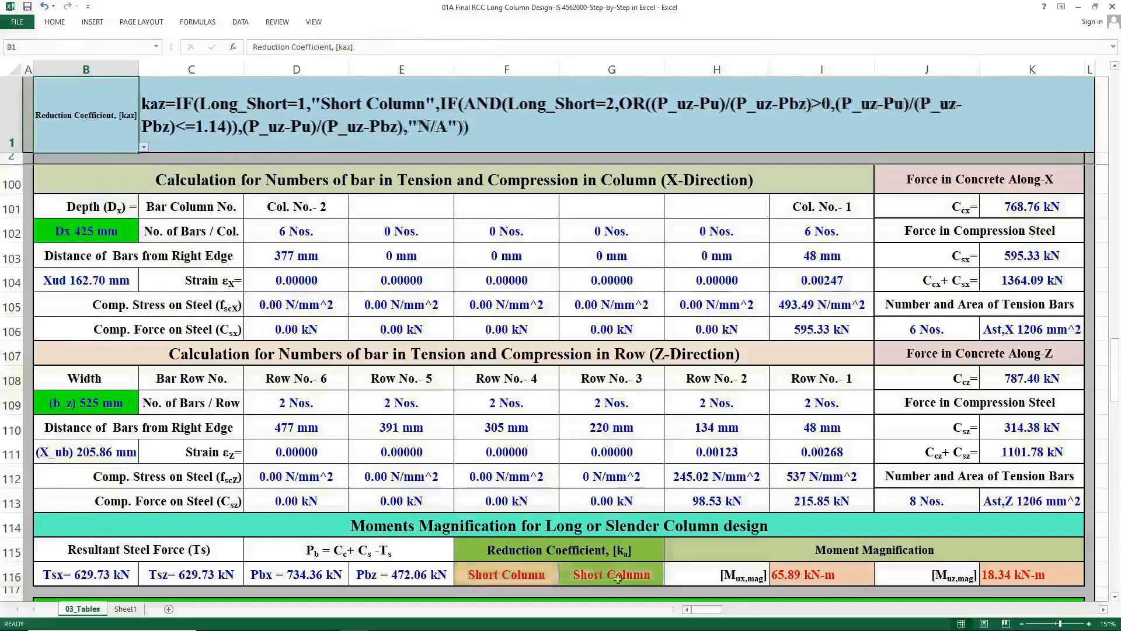
left_click(643, 581)
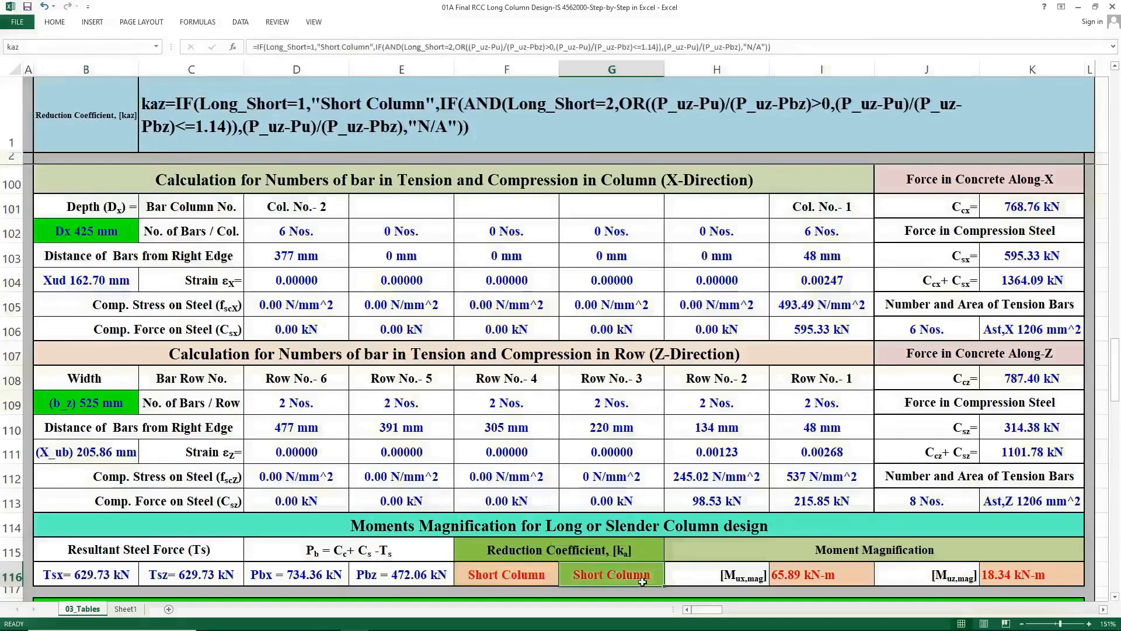
Pick Mom. Magni.-X in the Cell Name selector and inspect the Mux,mag moment magnification cell.
left_click(58, 123)
left_click(143, 149)
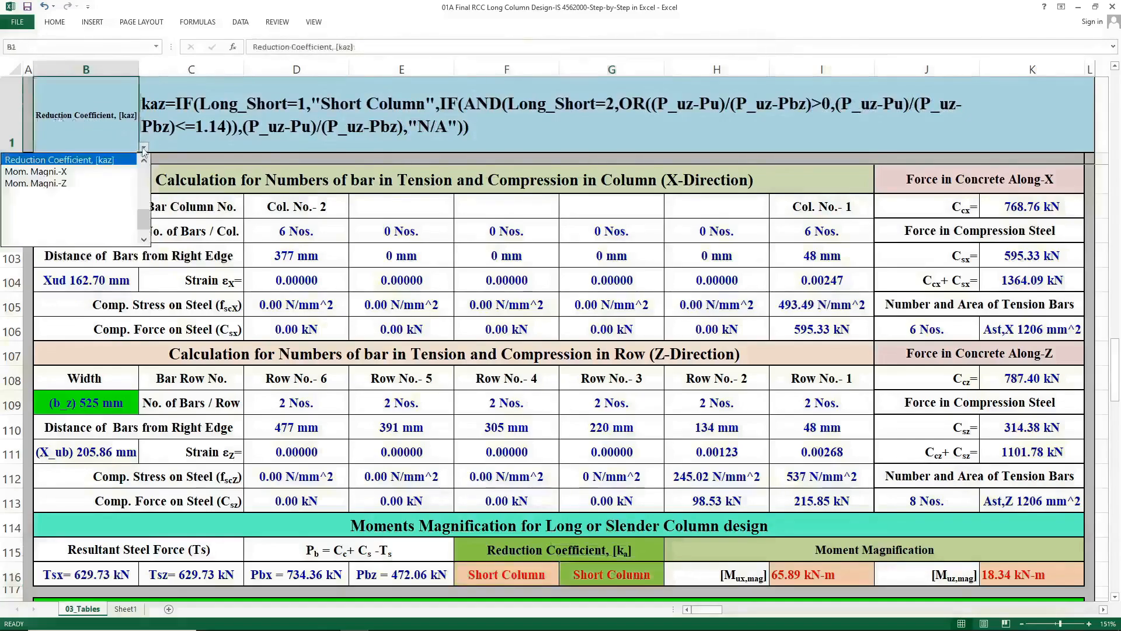
left_click(35, 172)
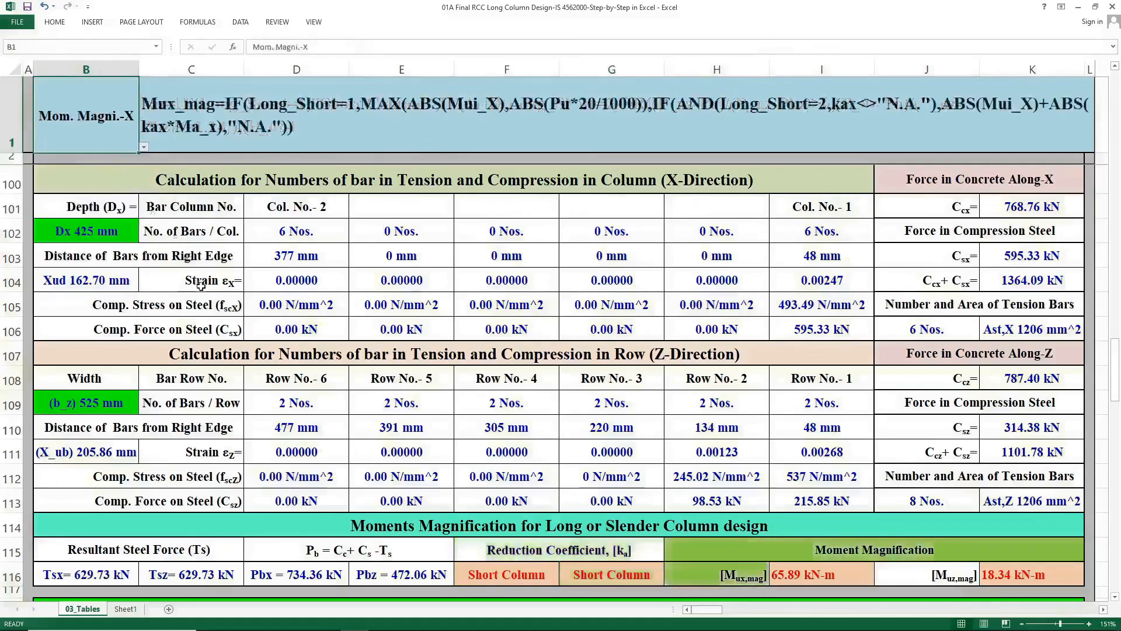
left_click(800, 575)
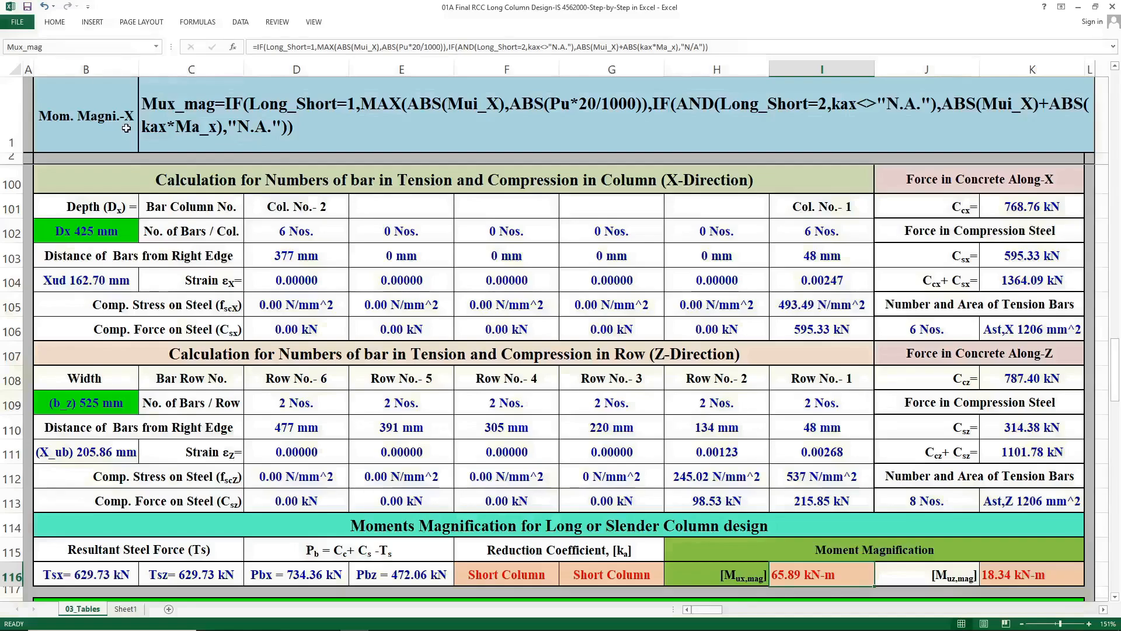
Pick Mom. Magni.-Z in the Cell Name selector and inspect the Muz,mag moment magnification cell.
left_click(126, 128)
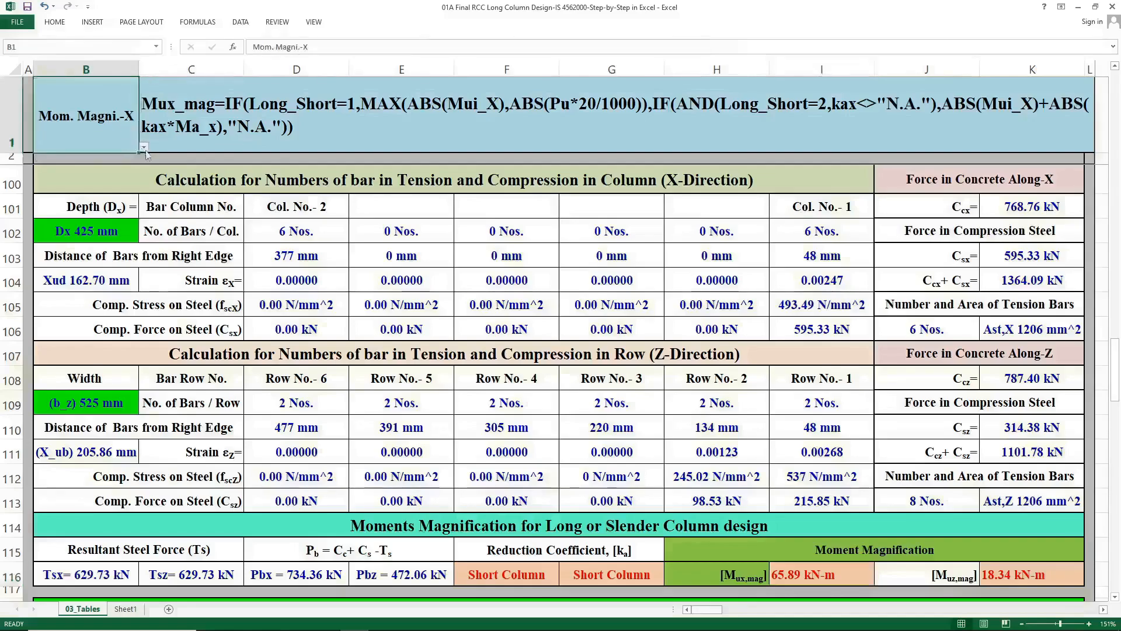
left_click(143, 147)
left_click(123, 164)
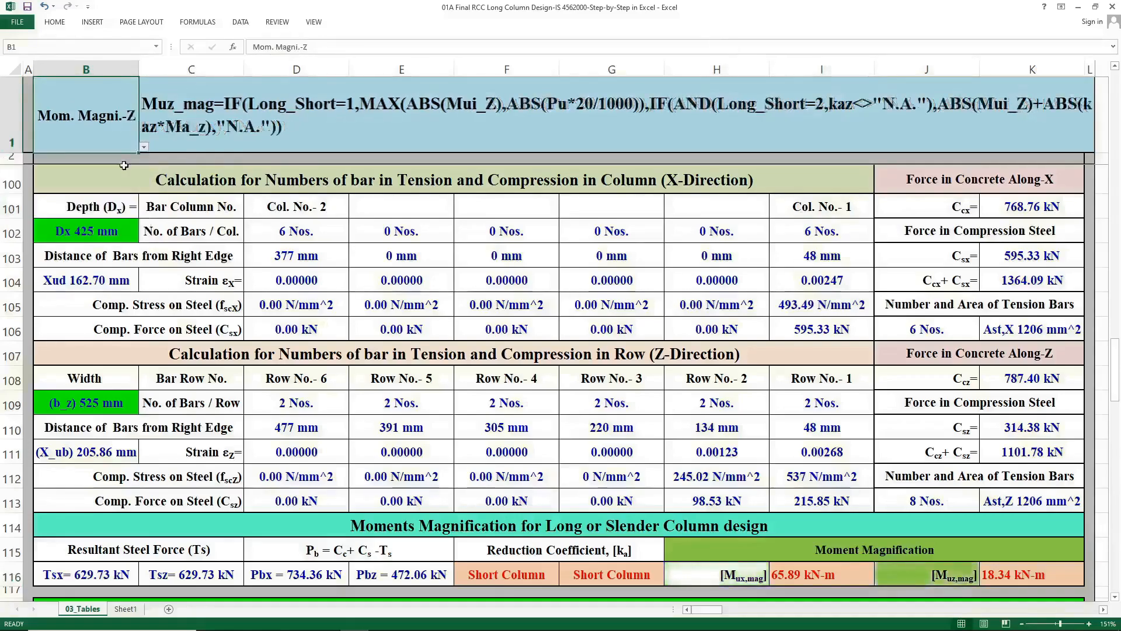
left_click(992, 578)
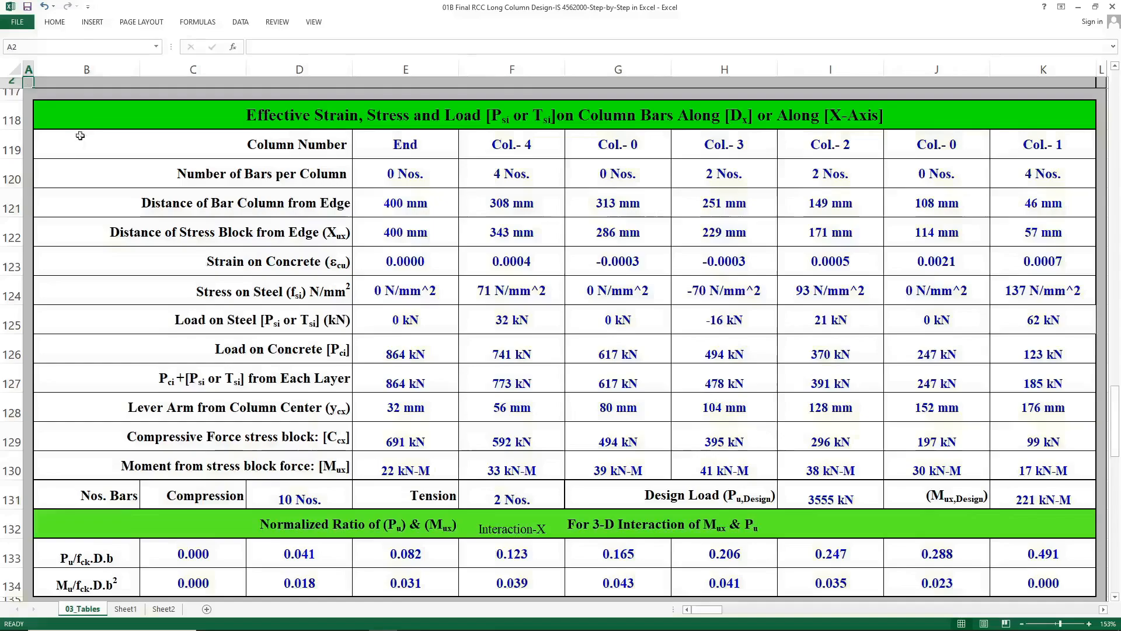
In the short column design workbook, inspect the input cells for material grades, column dimensions and bar diameter, number and distribution.
left_click(103, 112)
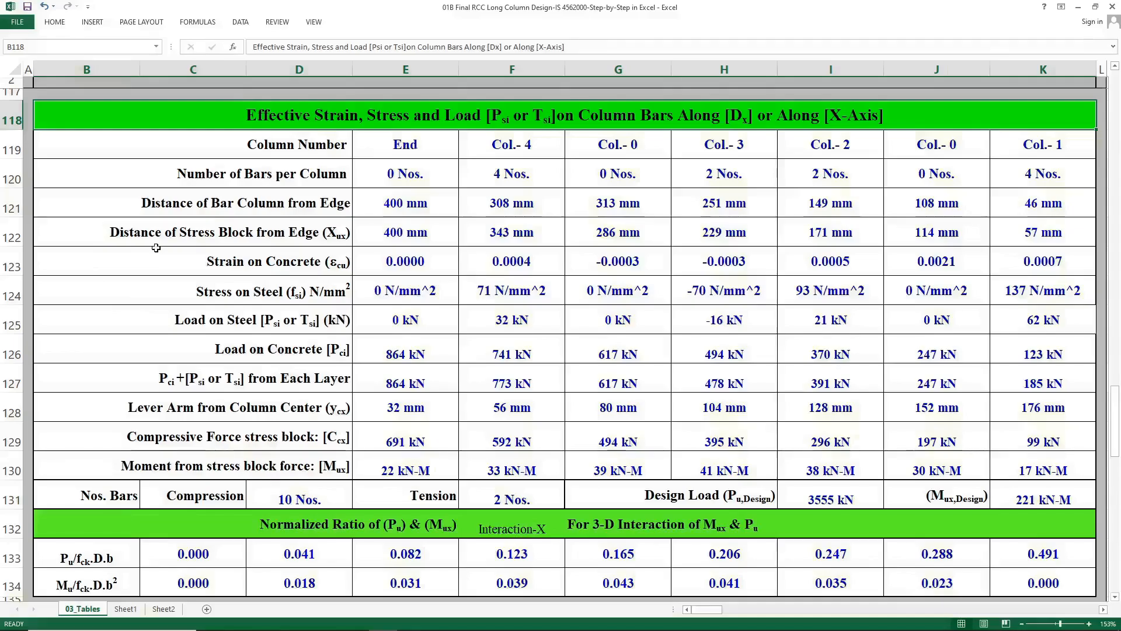
scroll(156, 248, "up", 16)
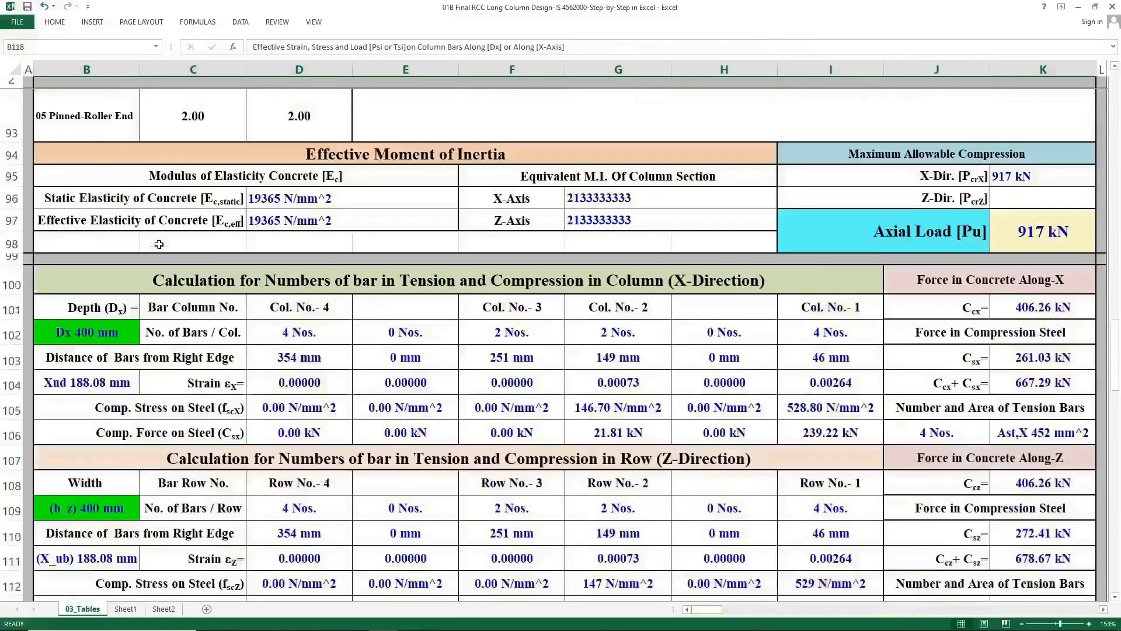
scroll(160, 240, "up", 20)
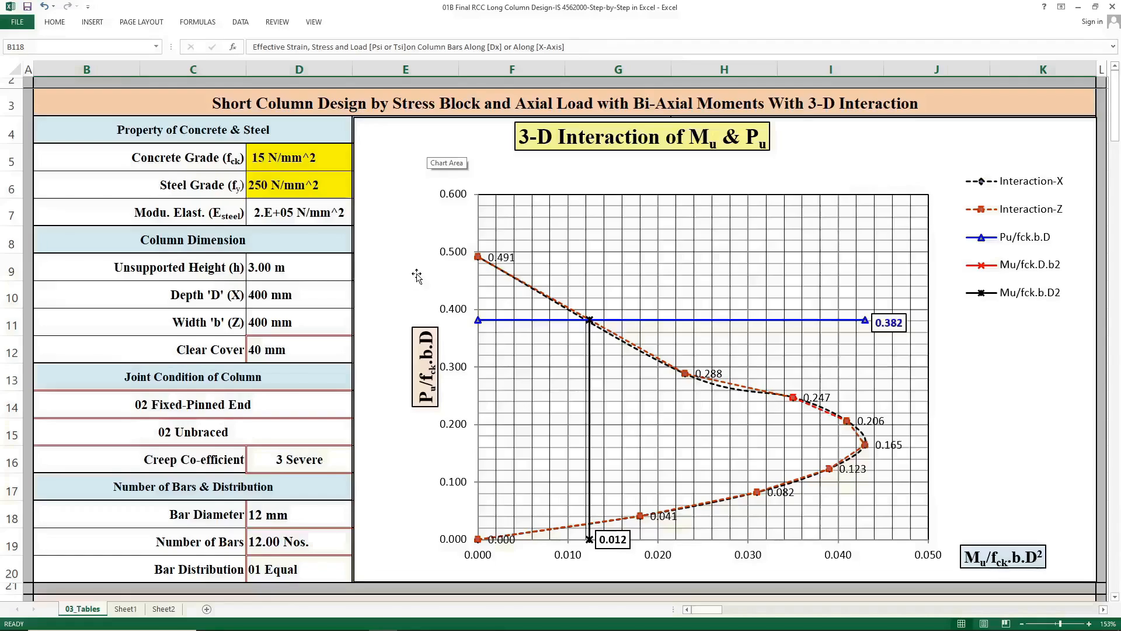
left_click(277, 165)
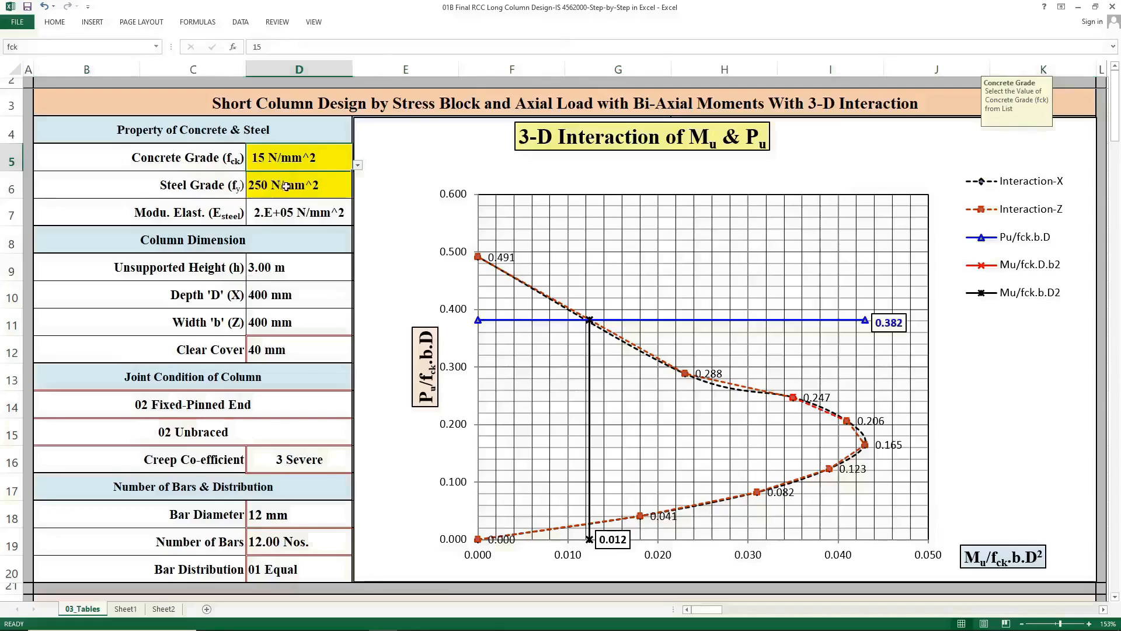
left_click(285, 186)
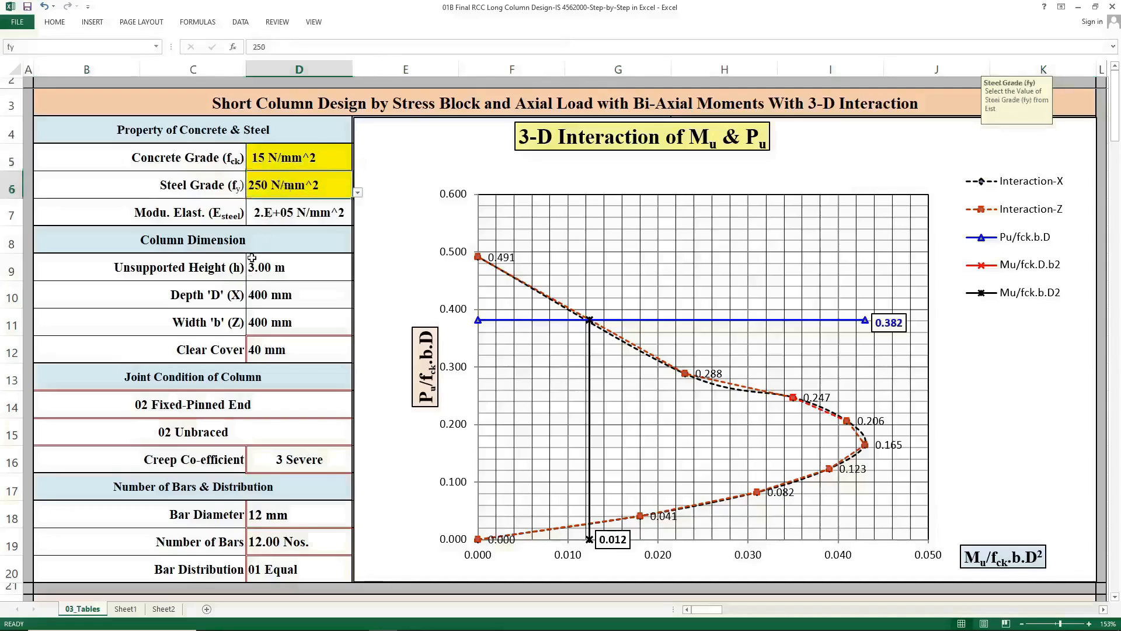
left_click(339, 293)
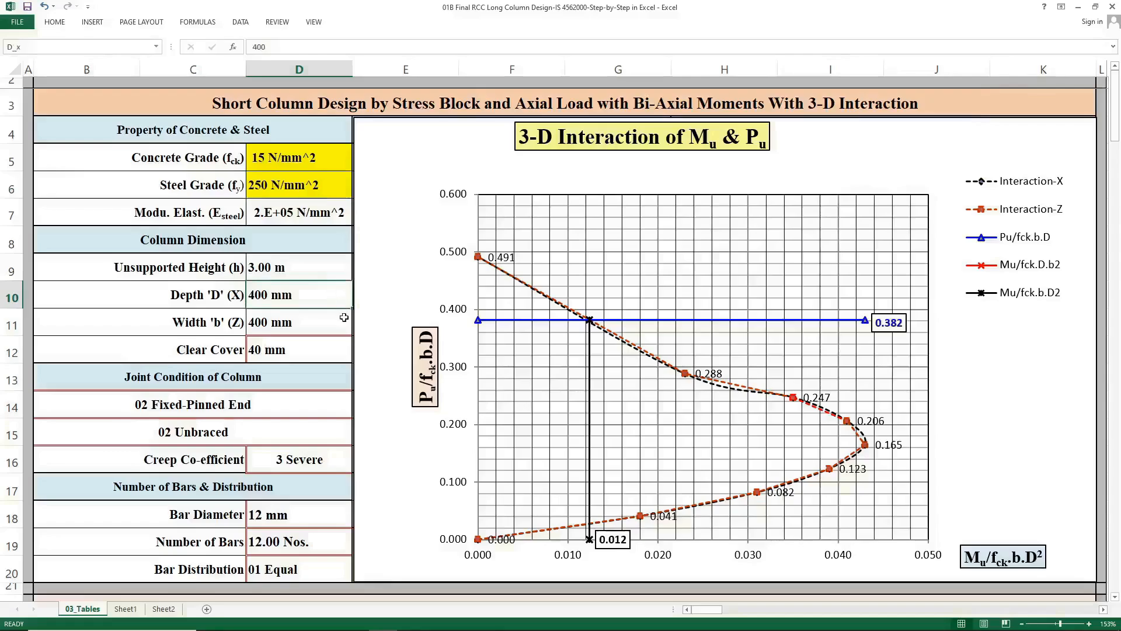
left_click(344, 317)
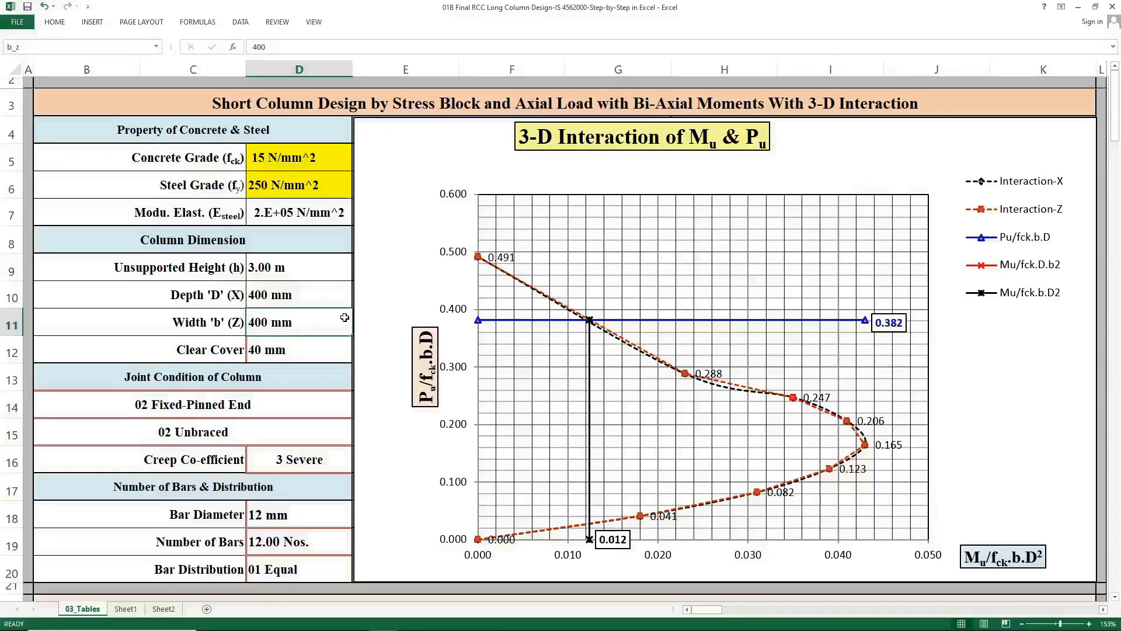
left_click(285, 508)
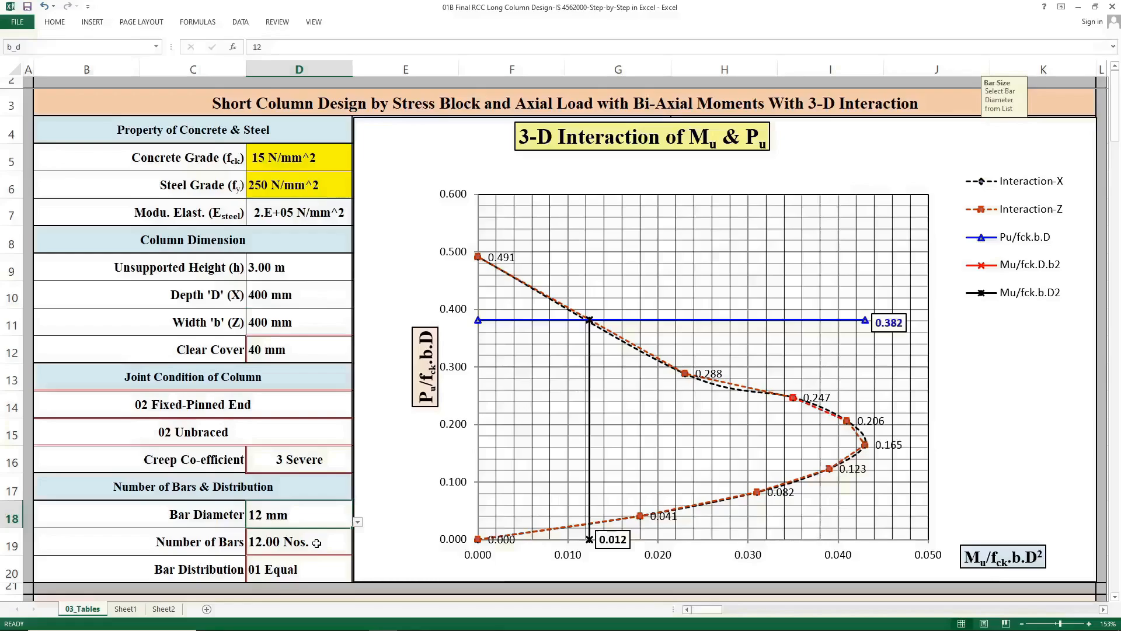
left_click(316, 543)
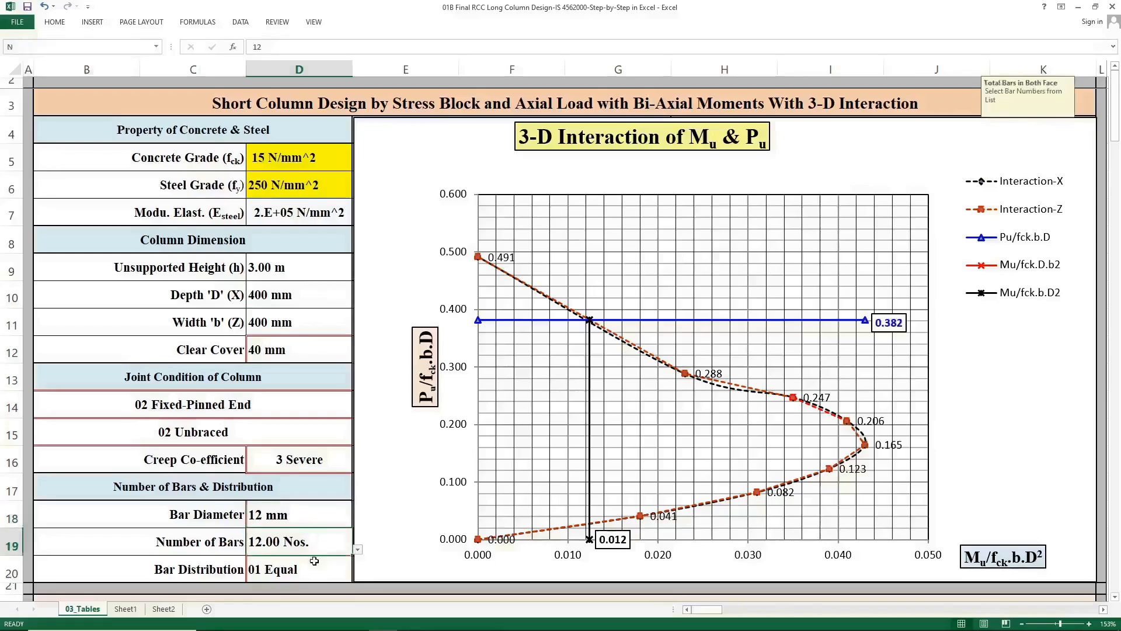
left_click(314, 563)
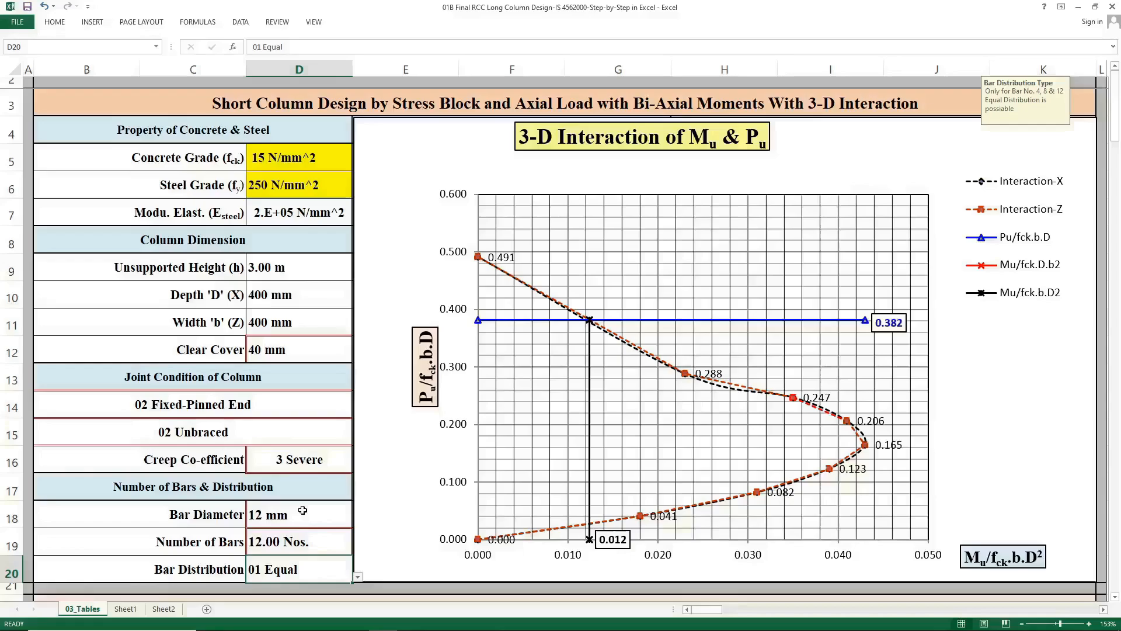
left_click(296, 327)
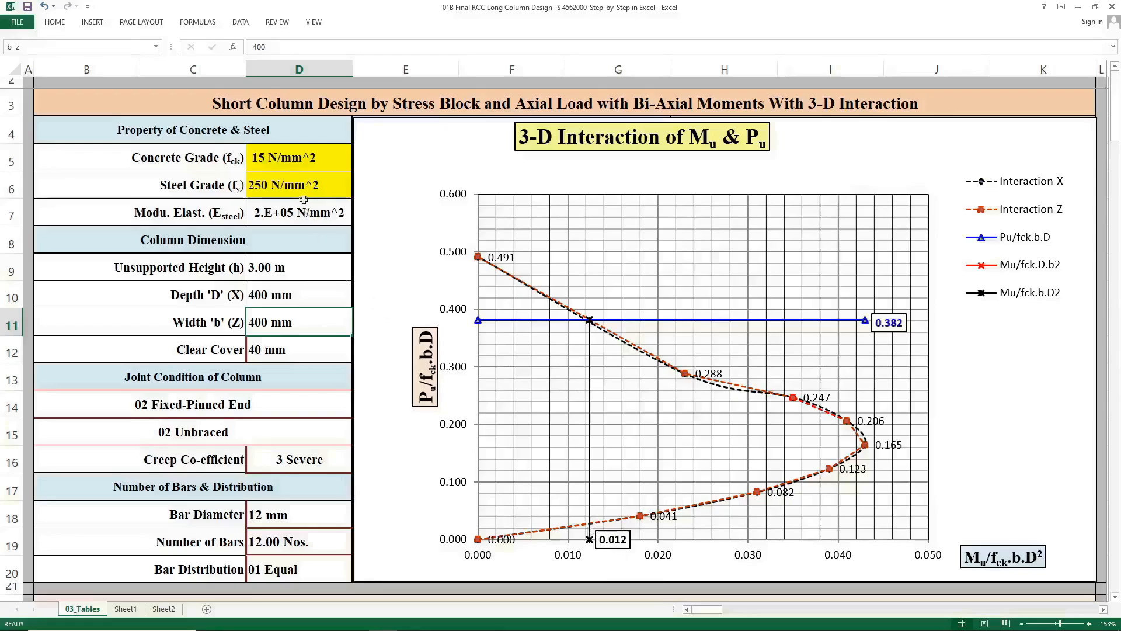
Set the concrete grade fck to 20 N/mm^2 to update the 3-D interaction chart.
left_click(302, 160)
left_click(357, 165)
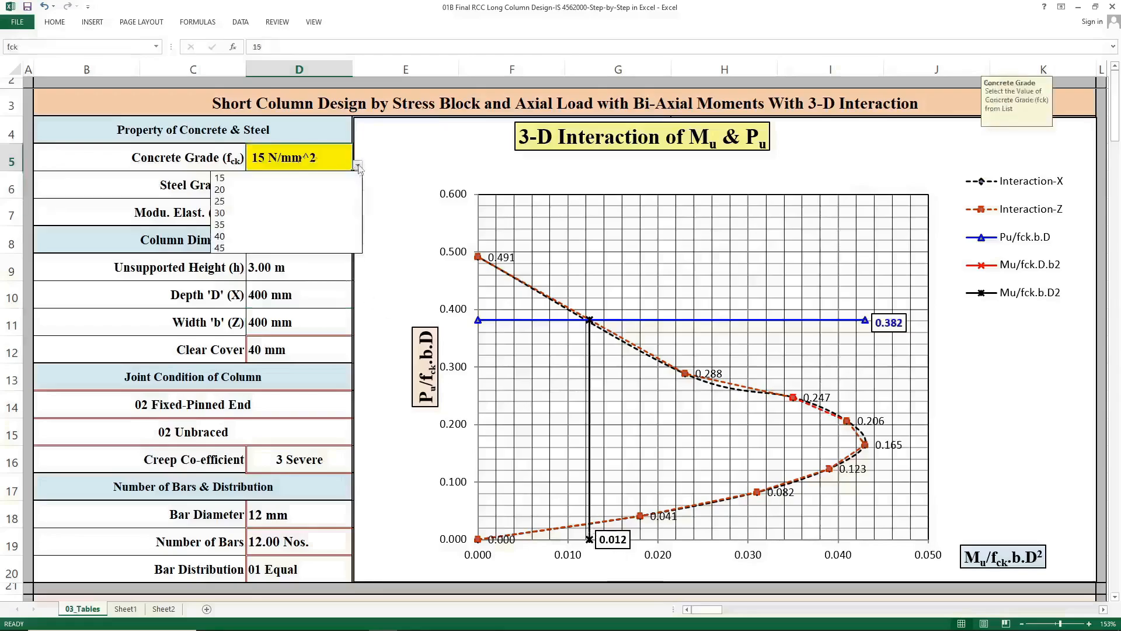
left_click(303, 191)
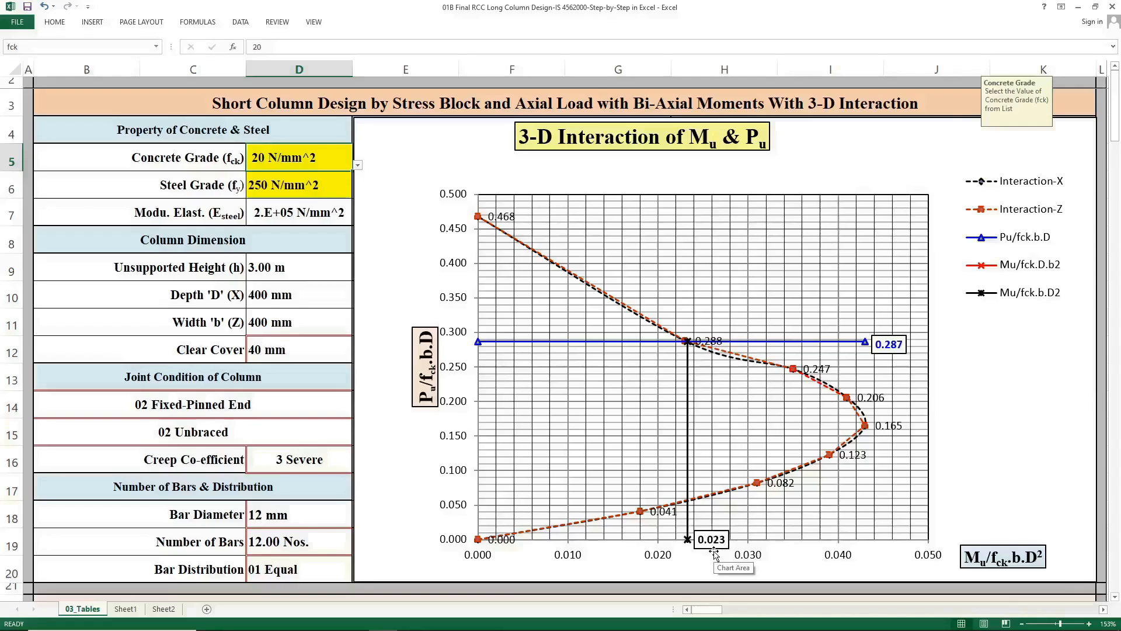
Set the concrete grade fck to 25 N/mm^2 and then to 45 N/mm^2.
left_click(349, 182)
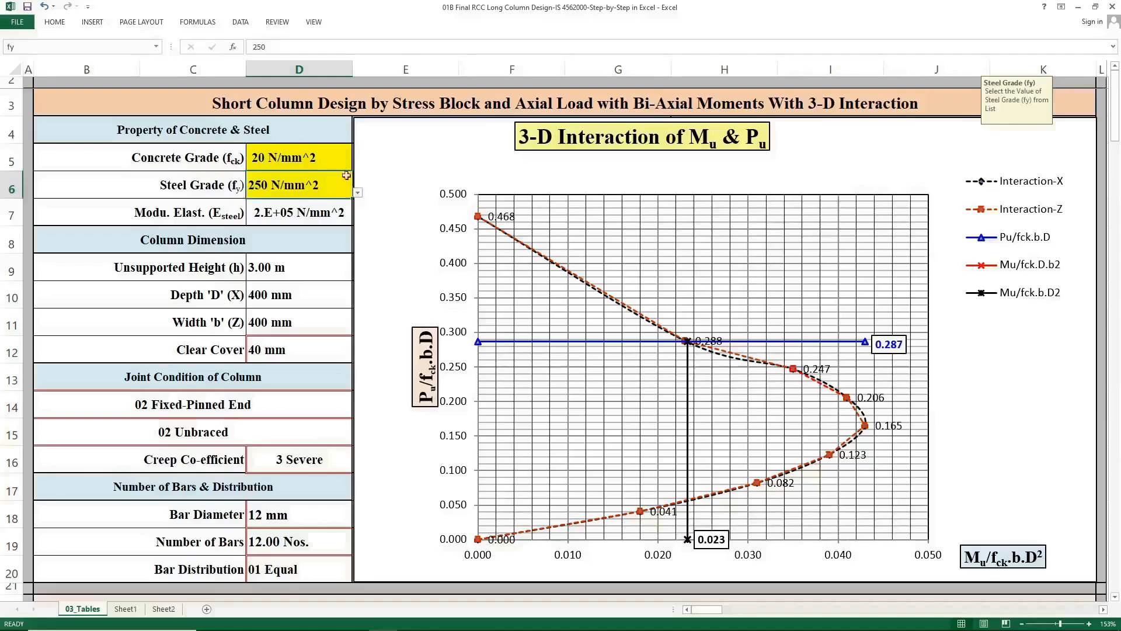
left_click(339, 162)
left_click(358, 165)
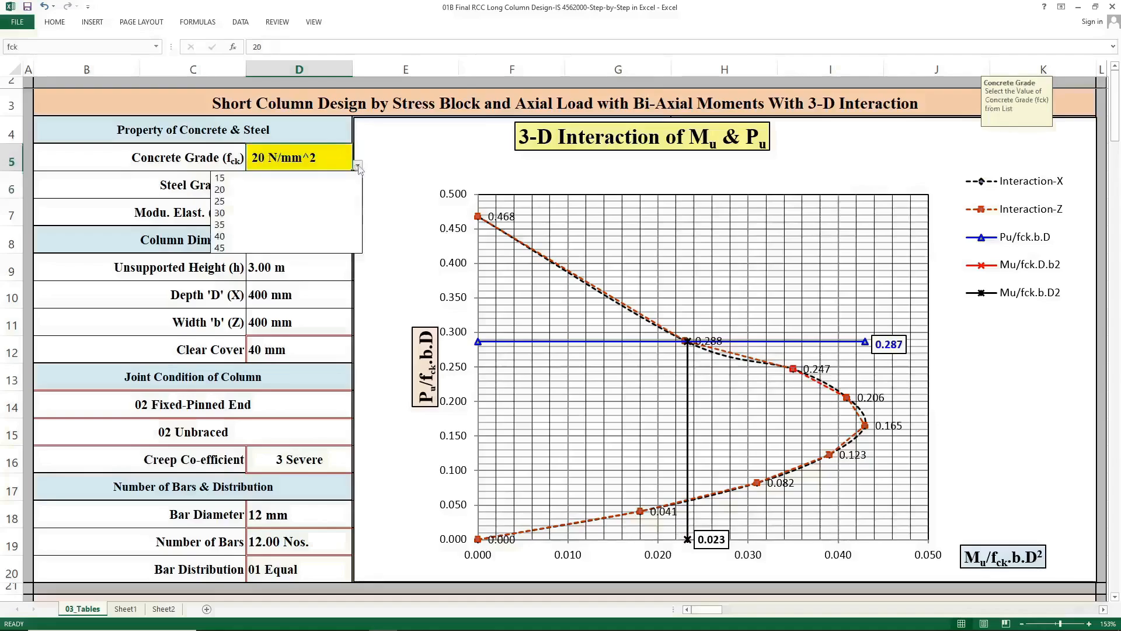
left_click(324, 201)
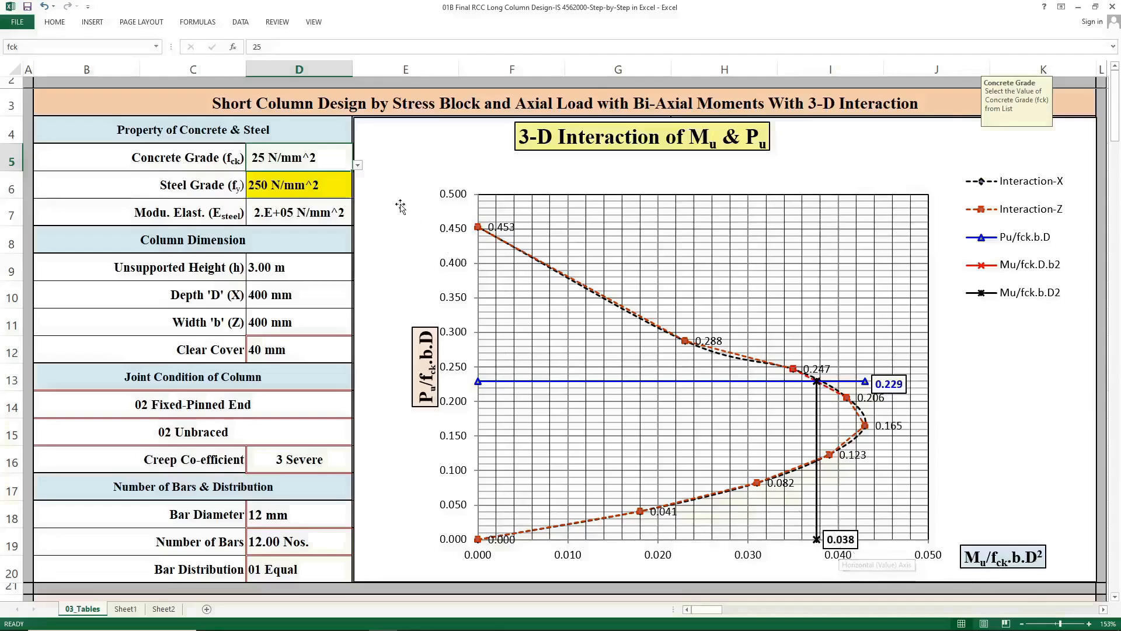
left_click(357, 167)
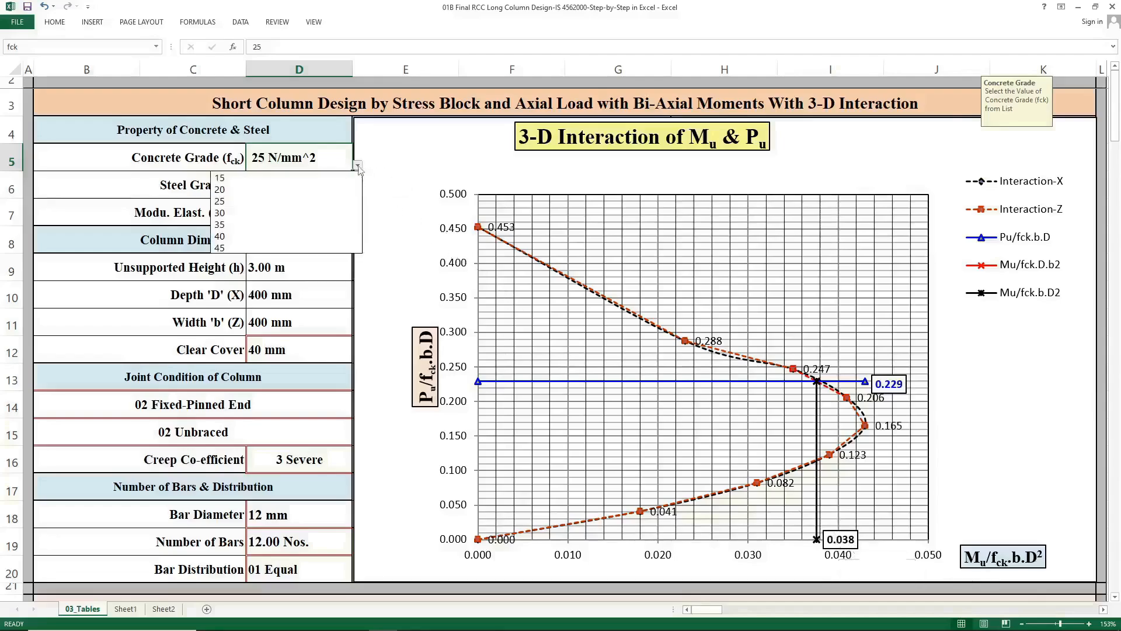
left_click(303, 247)
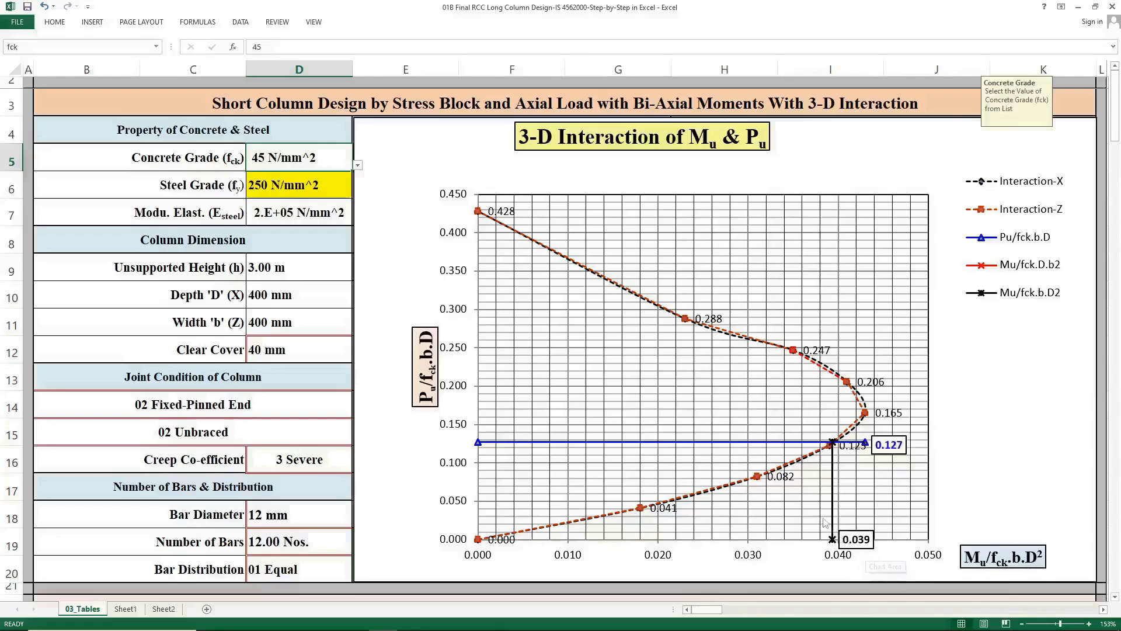
Set the steel grade fy to 415 N/mm^2.
left_click(325, 186)
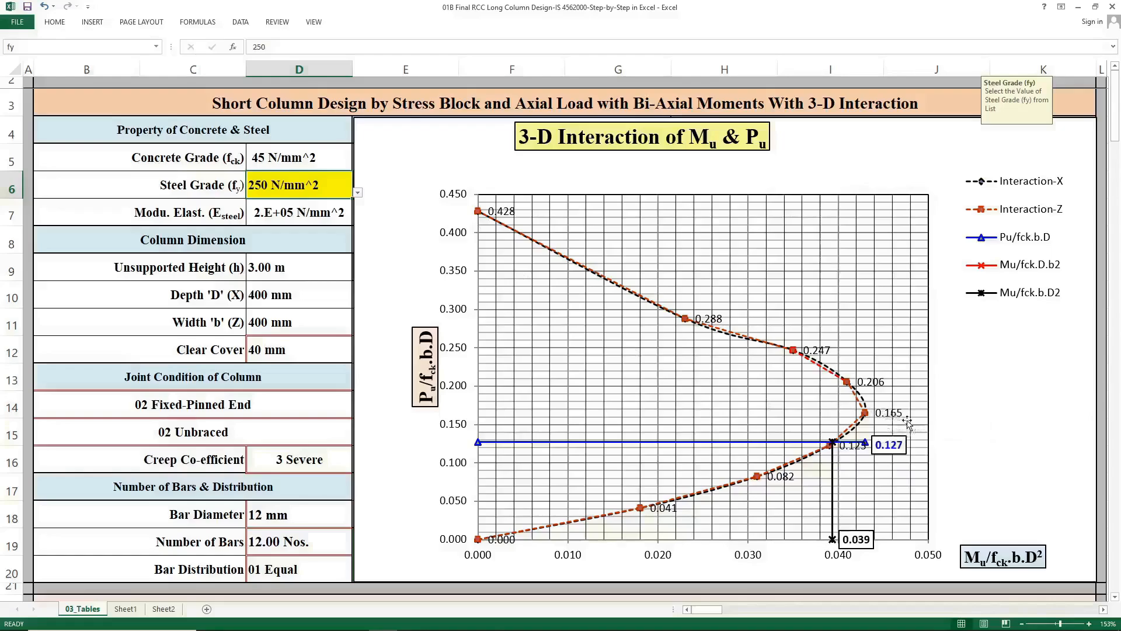
left_click(358, 192)
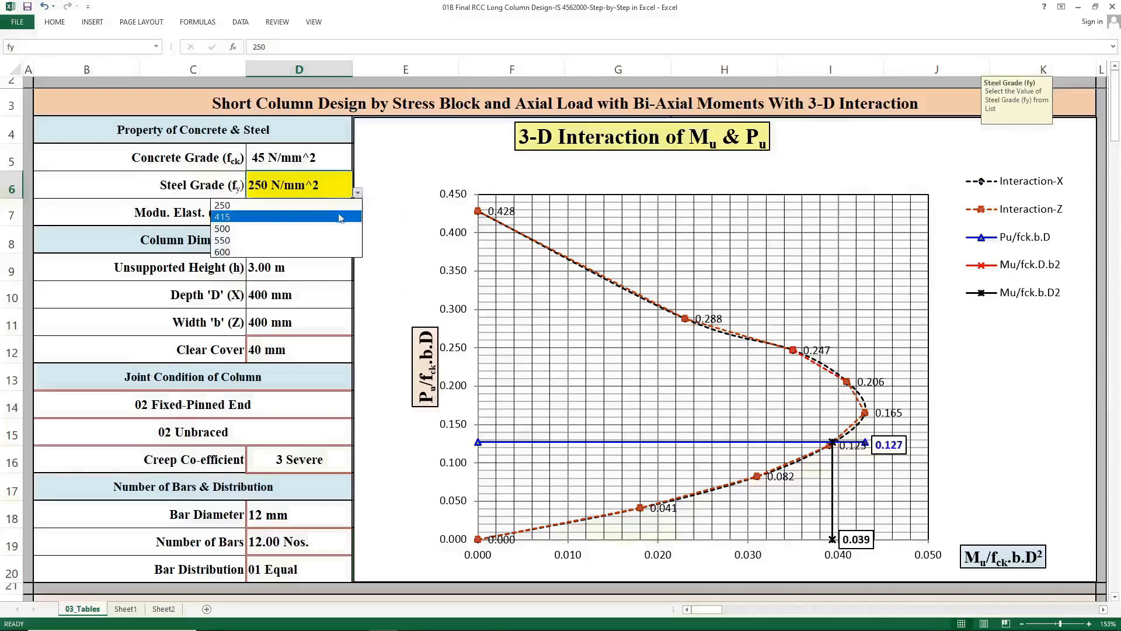
left_click(341, 217)
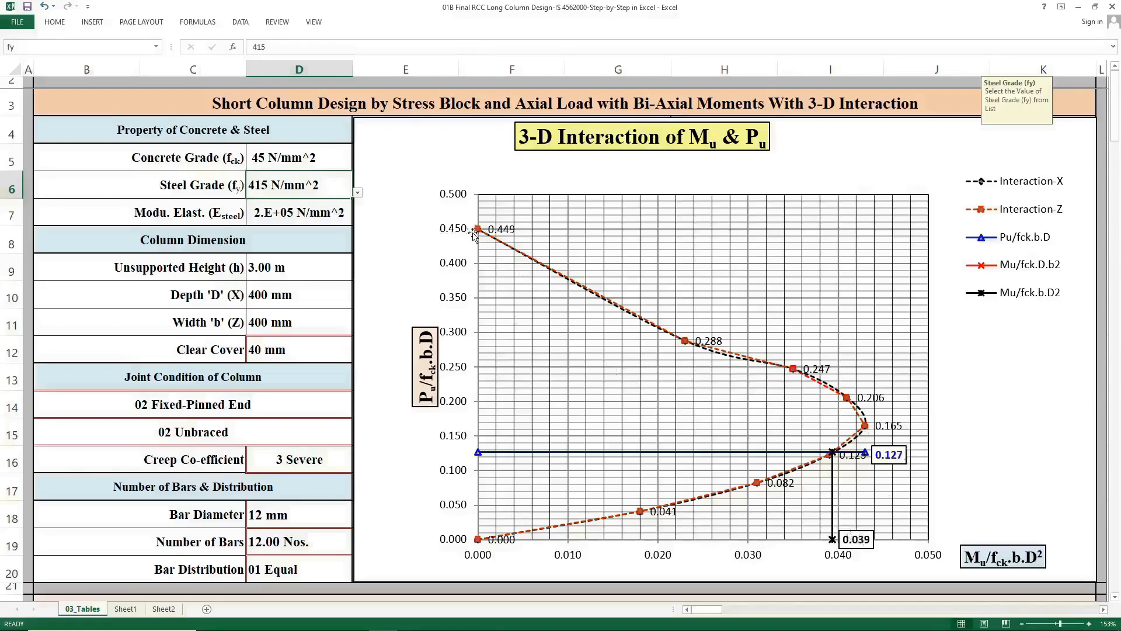
Set the steel grade fy to 500 N/mm^2 and then to 550 N/mm^2.
mouse_move(479, 238)
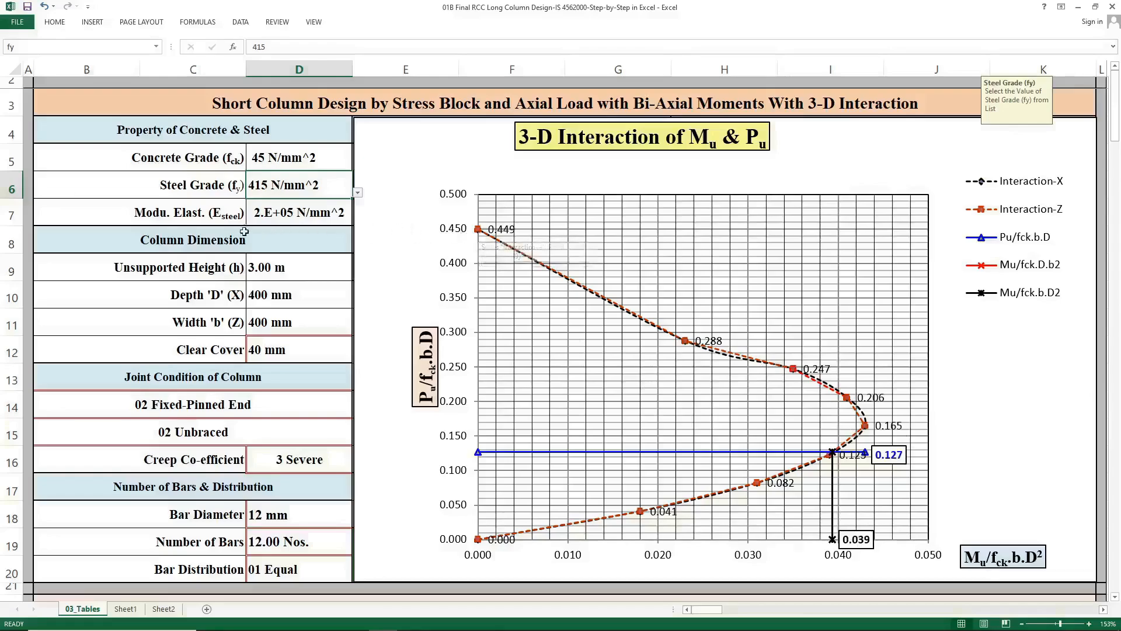
left_click(357, 193)
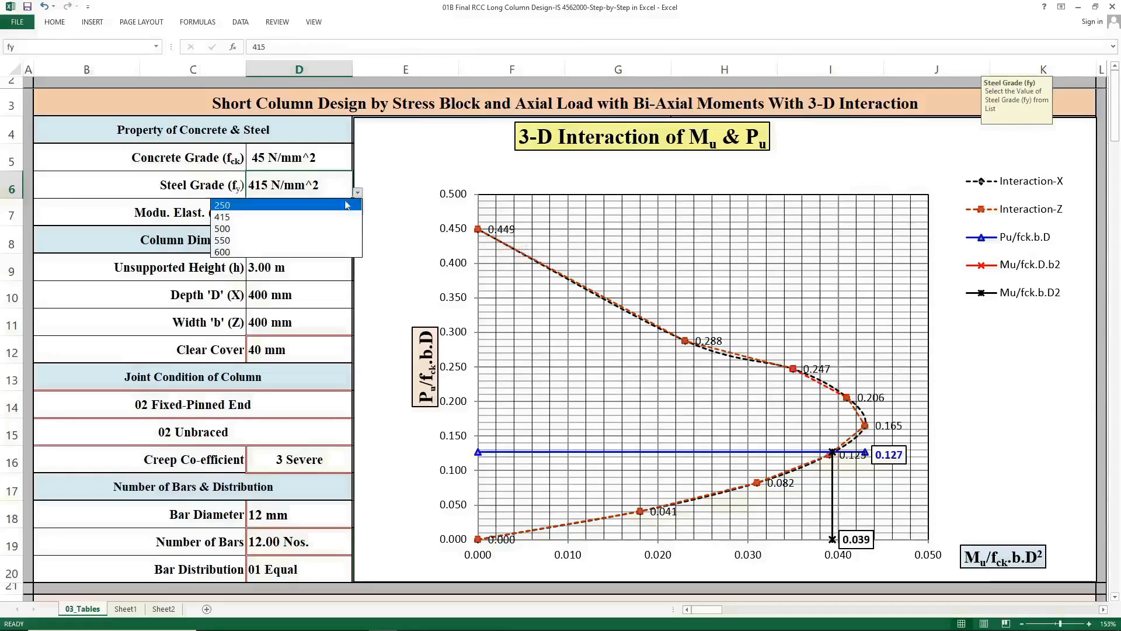
left_click(326, 232)
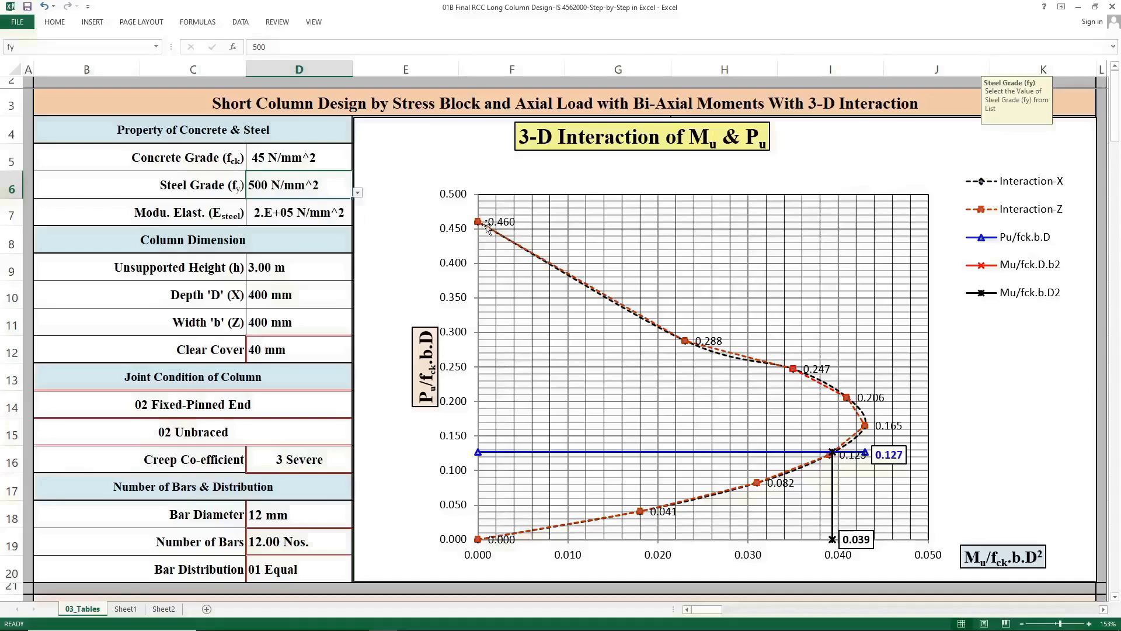
mouse_move(482, 228)
left_click(358, 193)
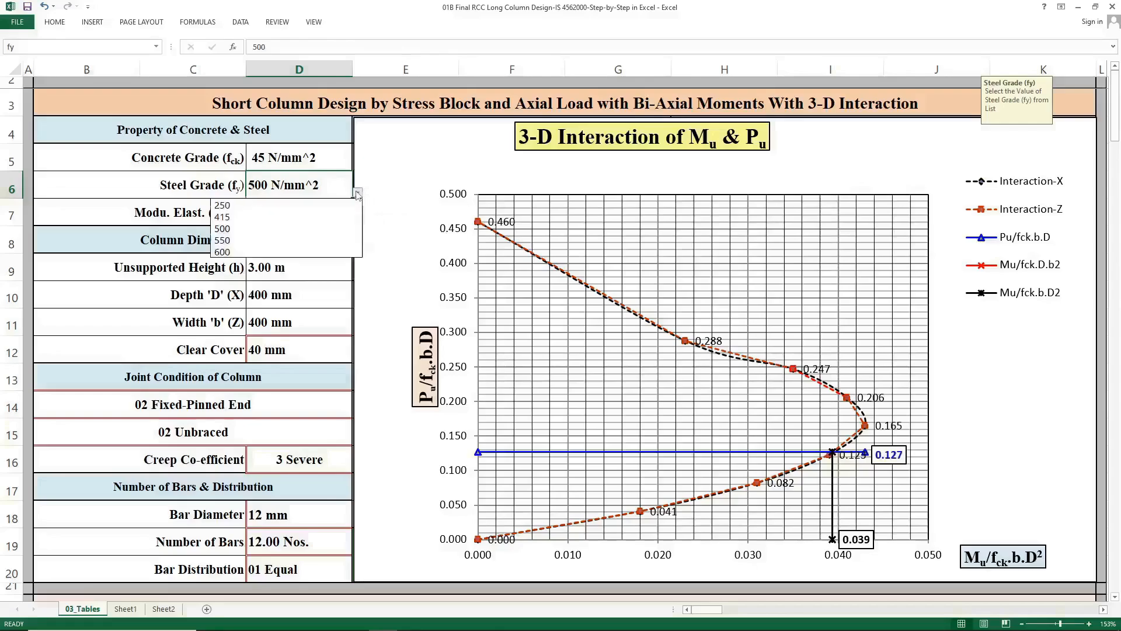
left_click(330, 240)
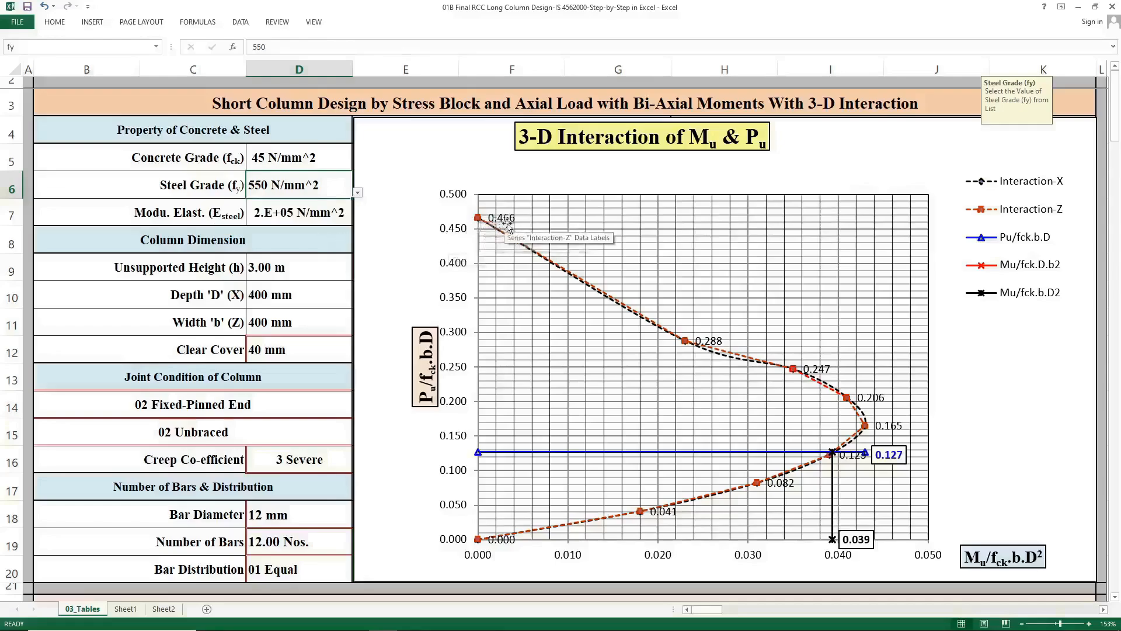
Set the steel grade fy to 600 N/mm^2.
left_click(357, 193)
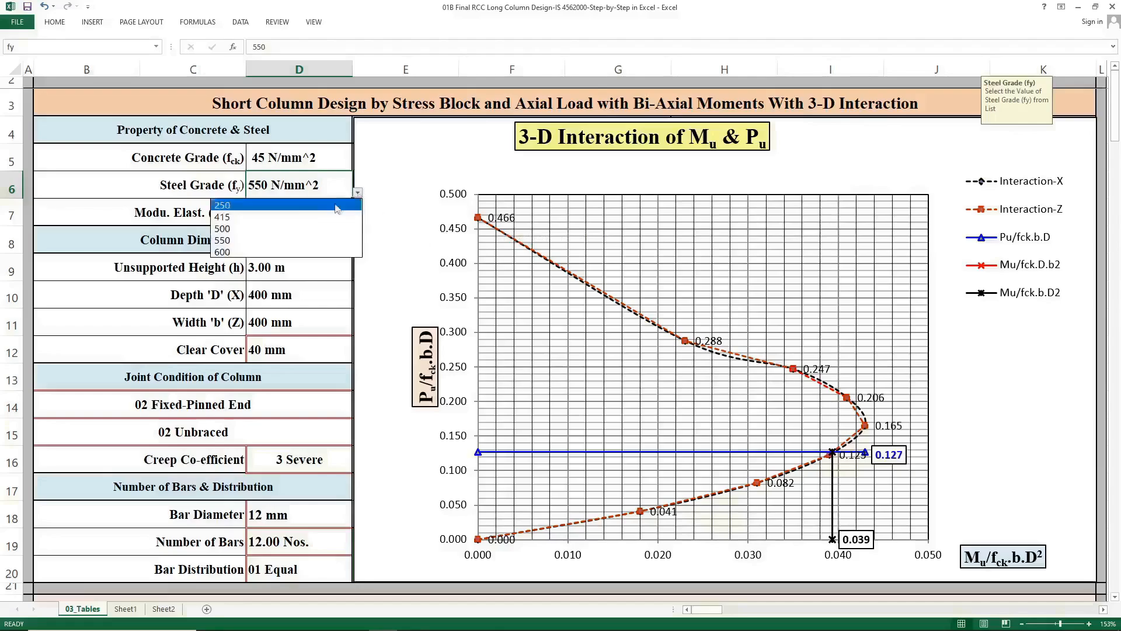
left_click(322, 253)
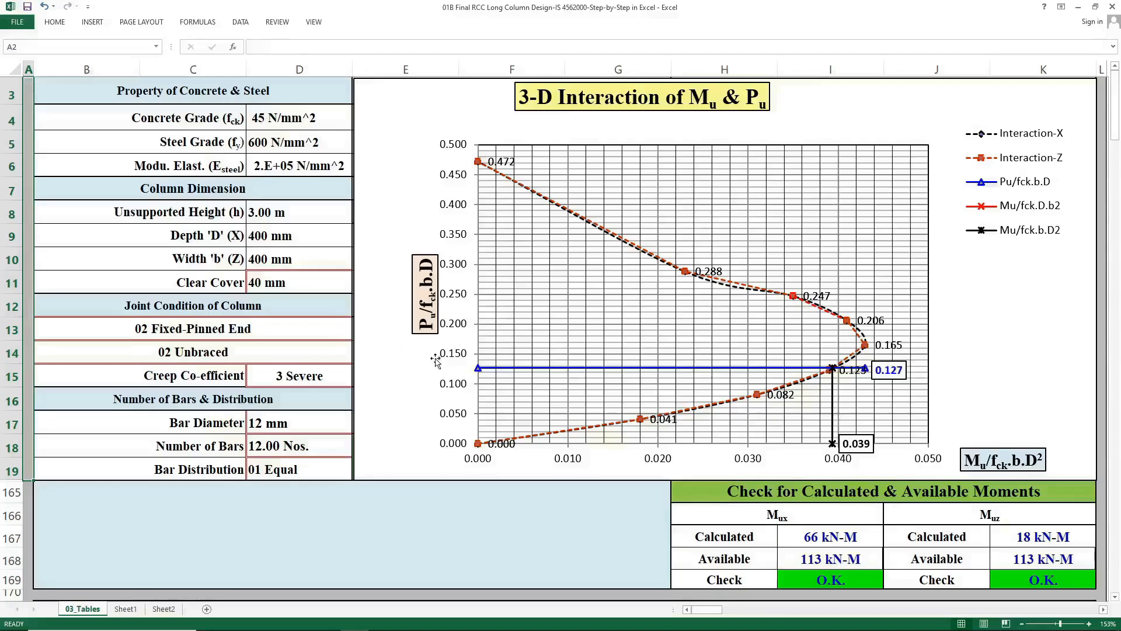
Examine the formulas behind the calculated and available Mux and Muz cells in the moment check table.
left_click(750, 492)
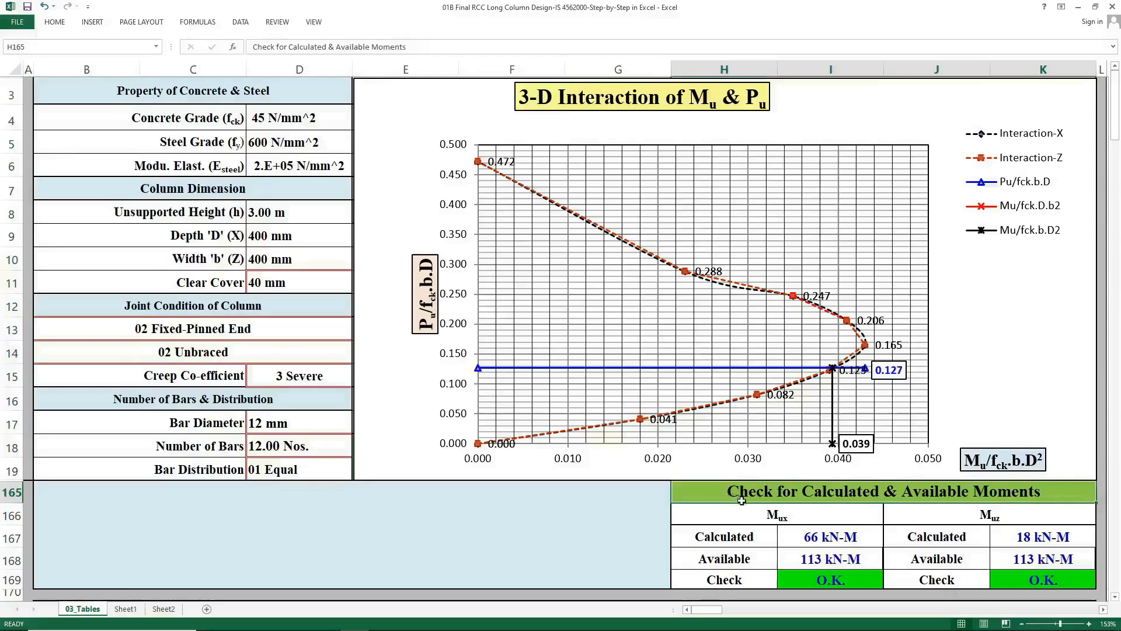
left_click(800, 558)
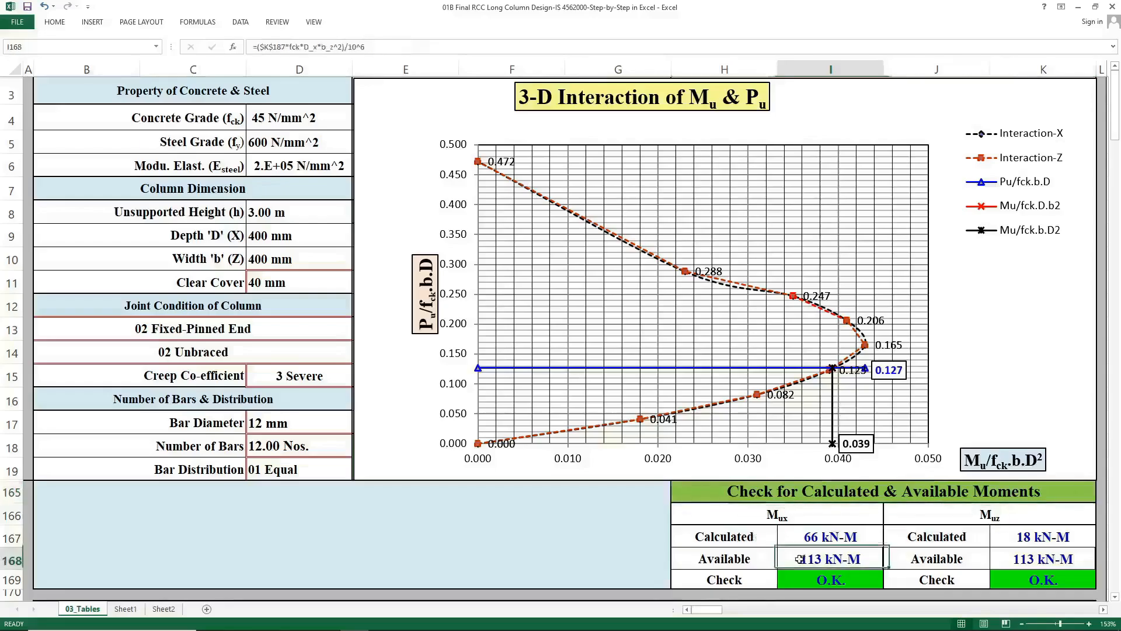
left_click(1032, 553)
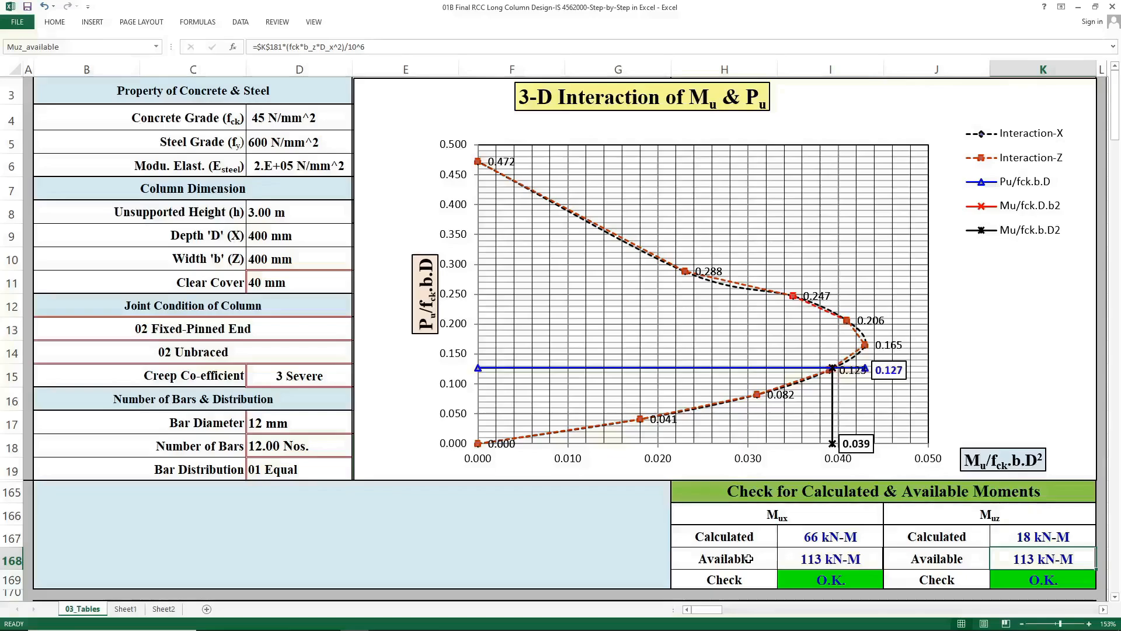
left_click(822, 541)
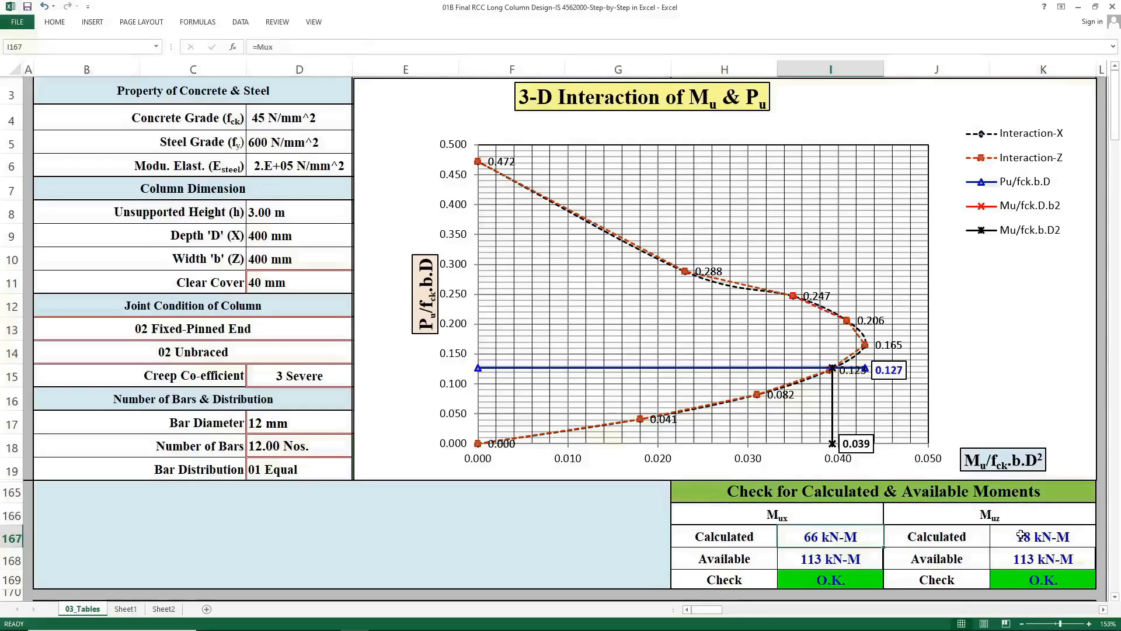
left_click(1021, 536)
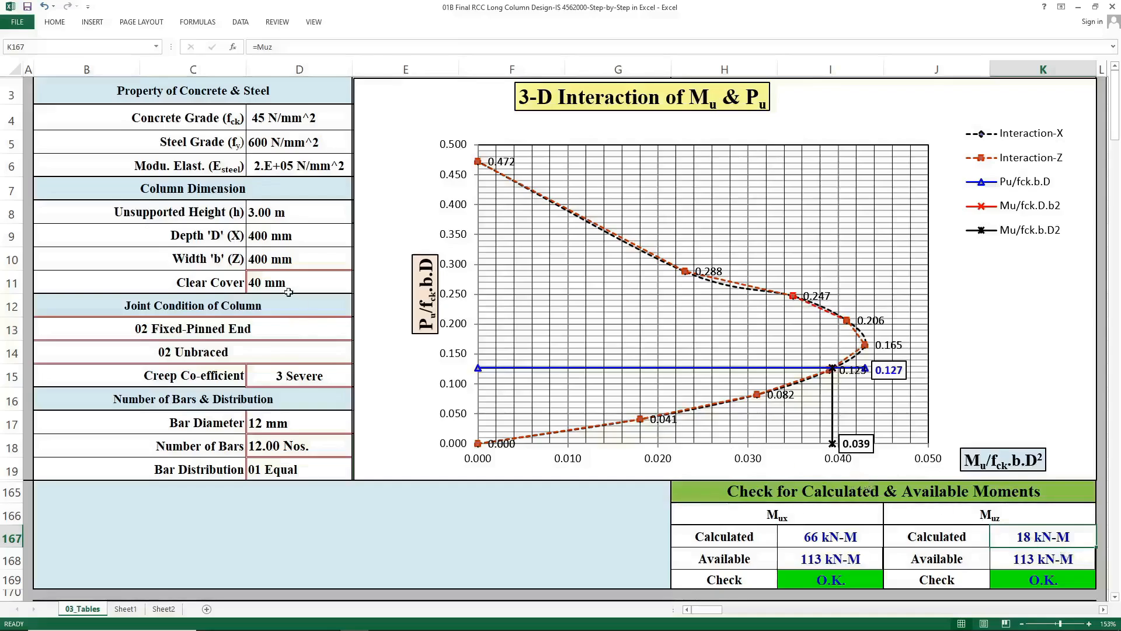
left_click(833, 546)
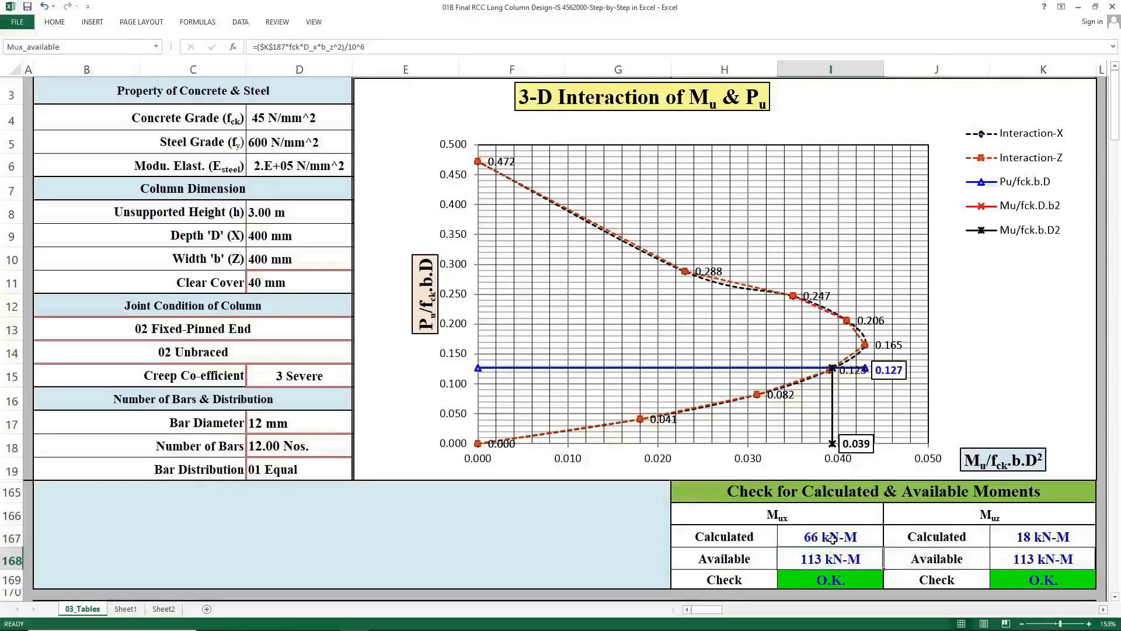
left_click(1019, 562)
left_click(1022, 538)
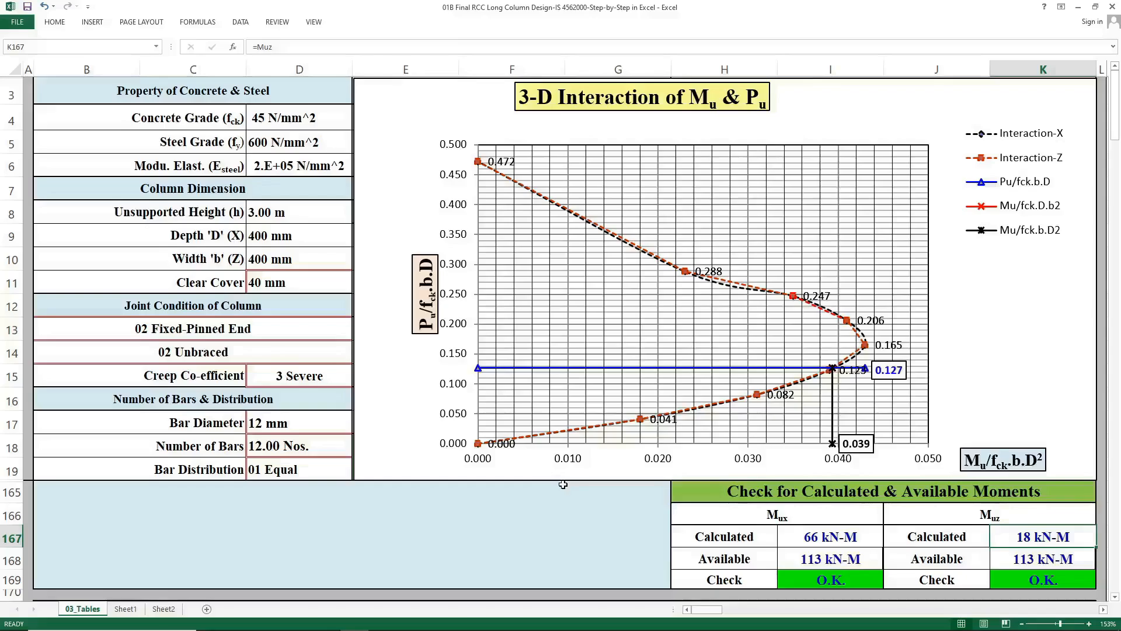
left_click(796, 536)
left_click(1030, 543)
Compare the column depth and width inputs with the calculated and available moment cells.
left_click(304, 242)
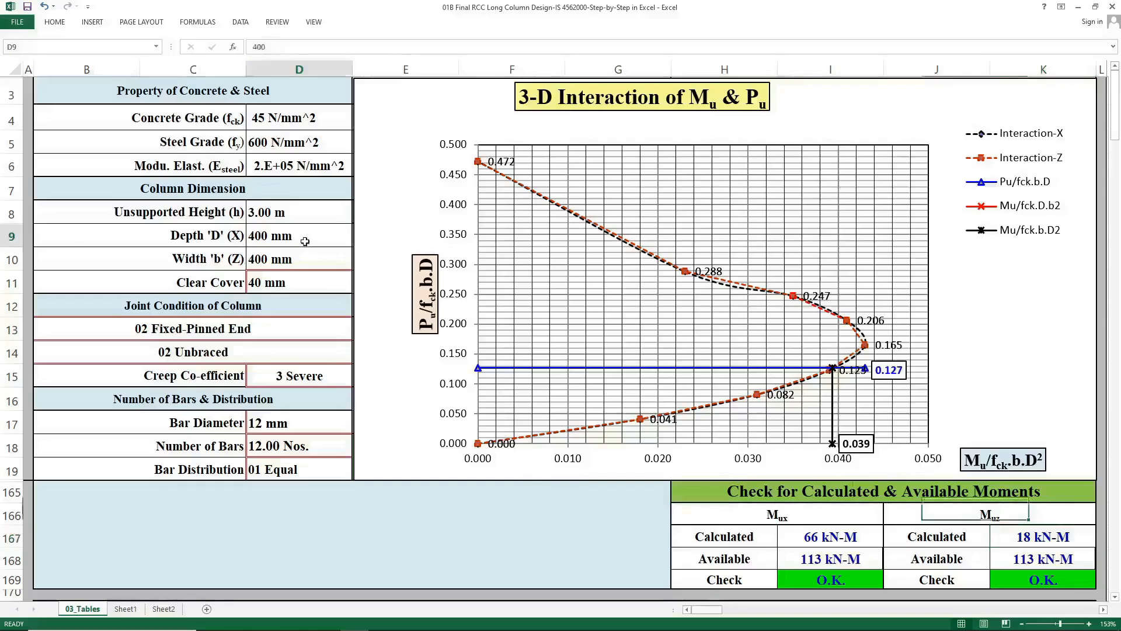
left_click(311, 254)
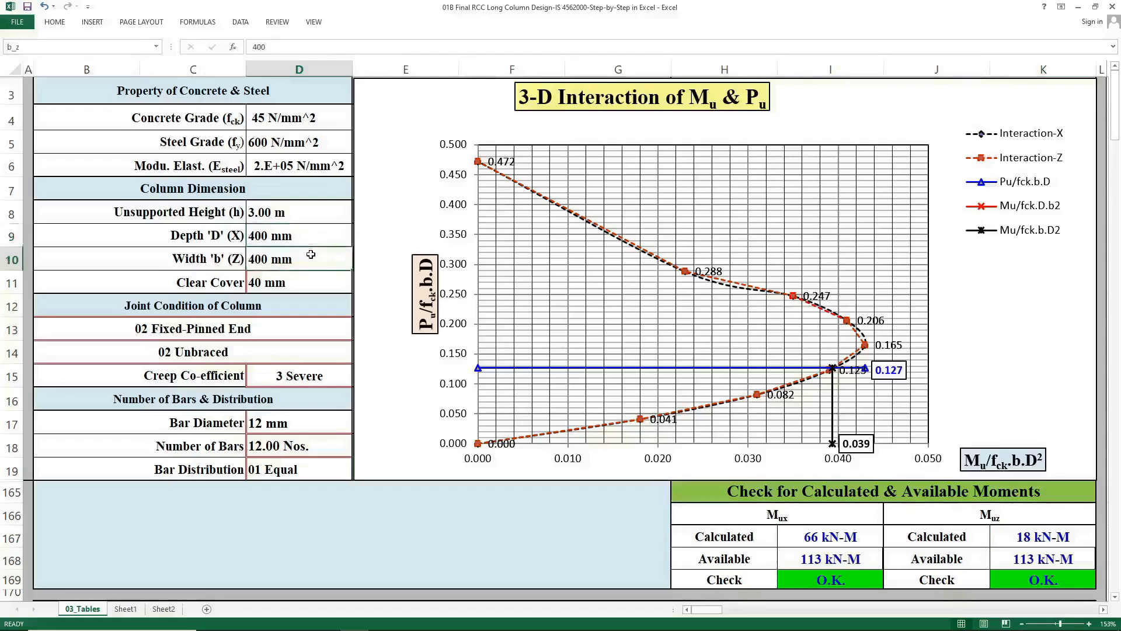
left_click(313, 234)
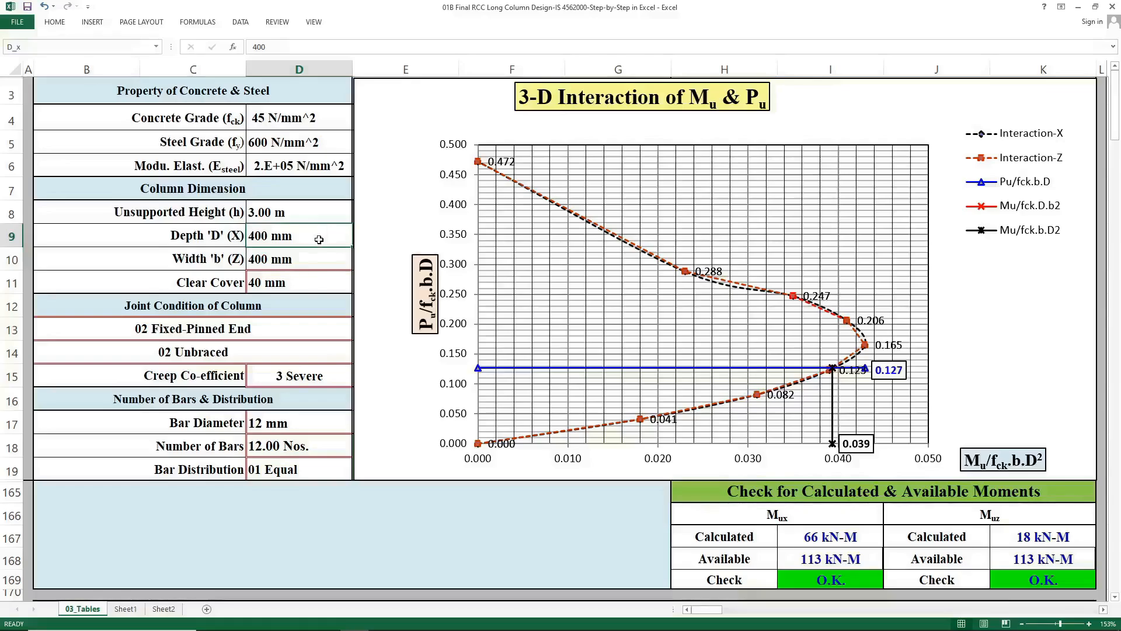
left_click(789, 533)
left_click(1036, 546)
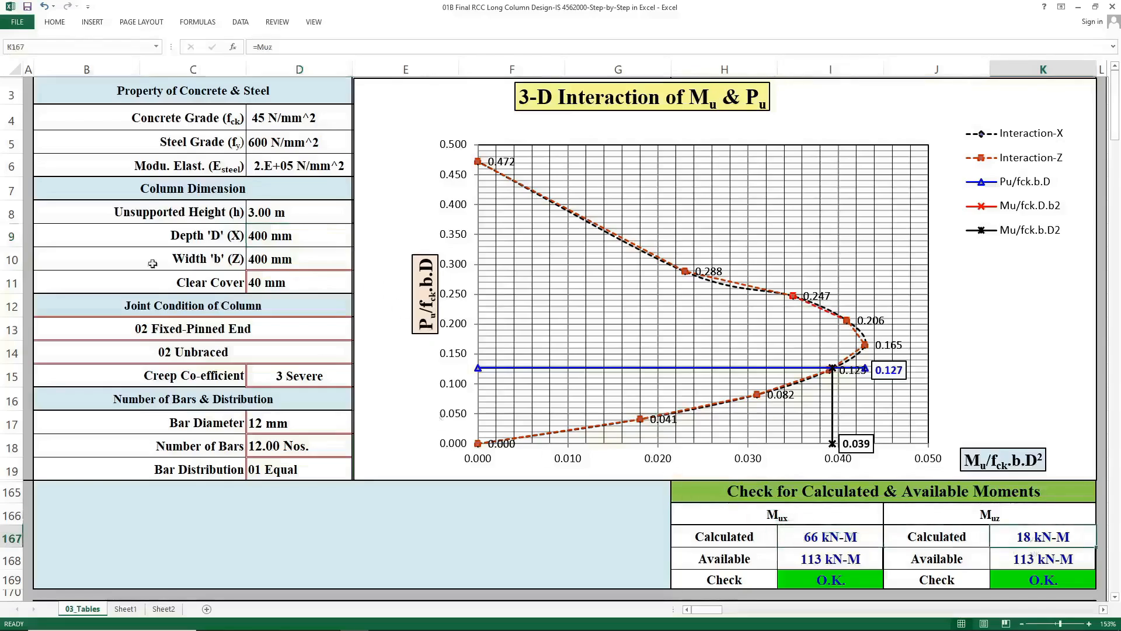
Set the column depth D (X) to 300 mm.
left_click(253, 236)
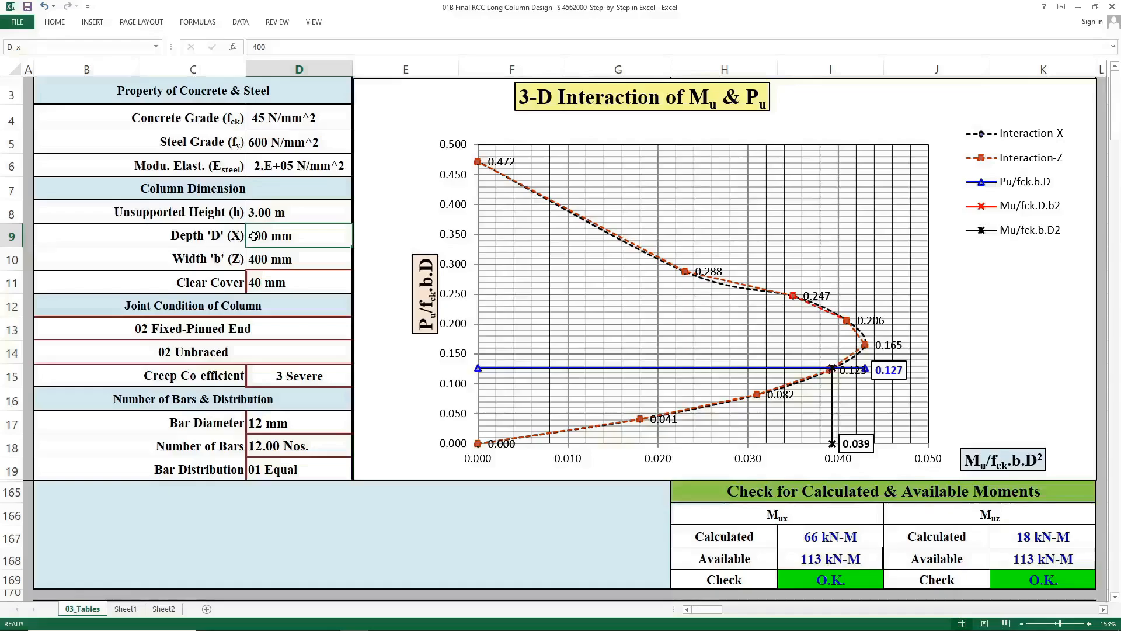
type("200")
key("Return")
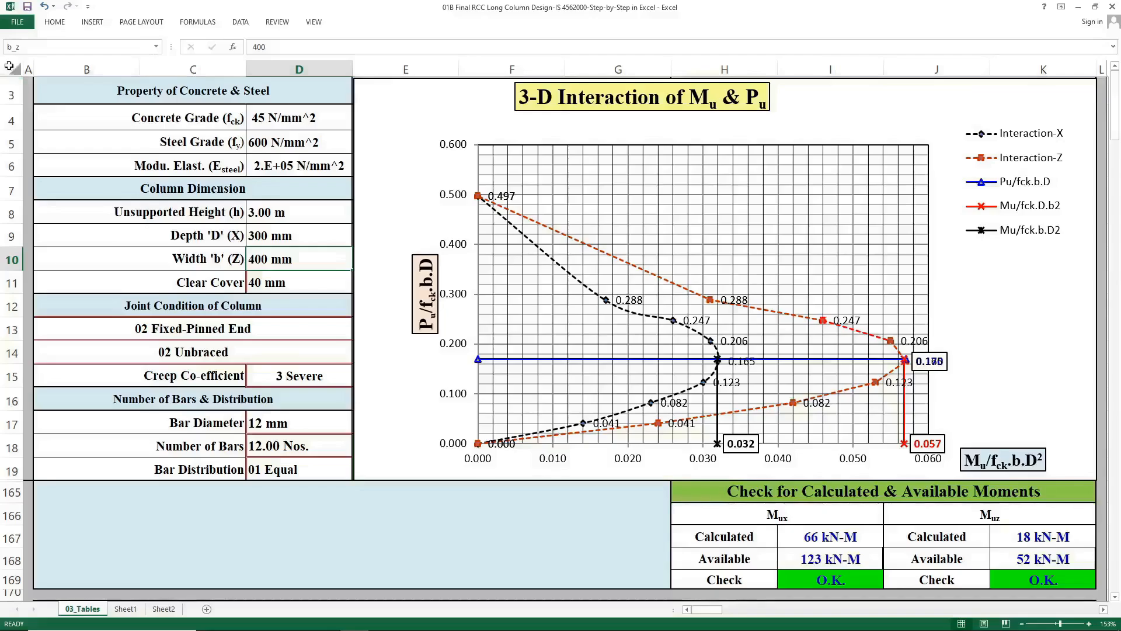
Unhide all hidden rows of the sheet.
left_click(9, 66)
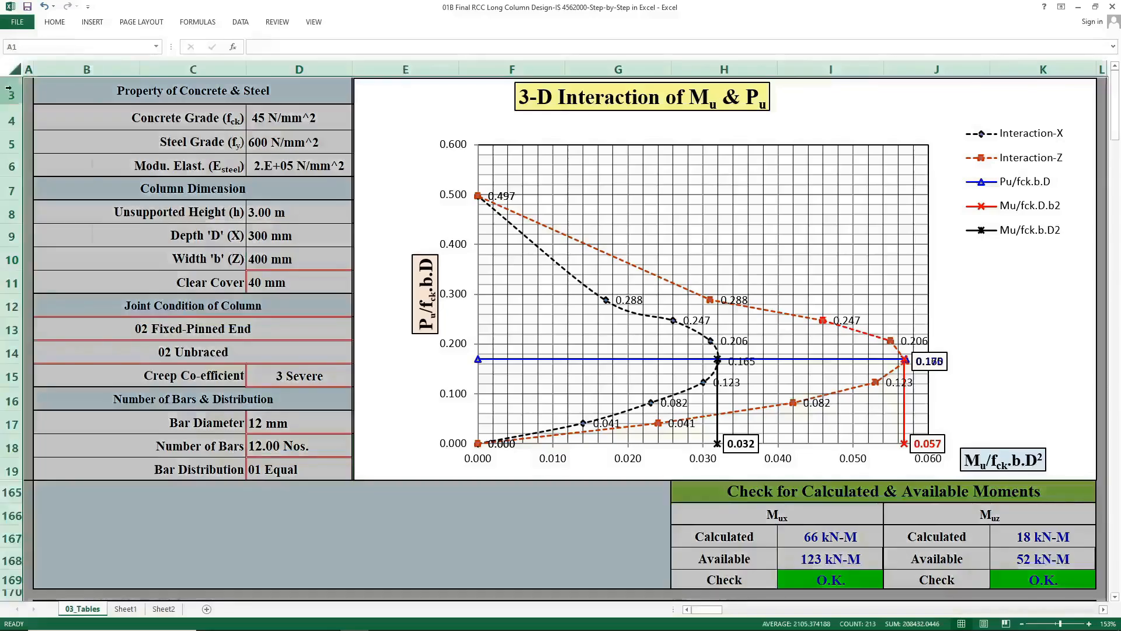
right_click(9, 88)
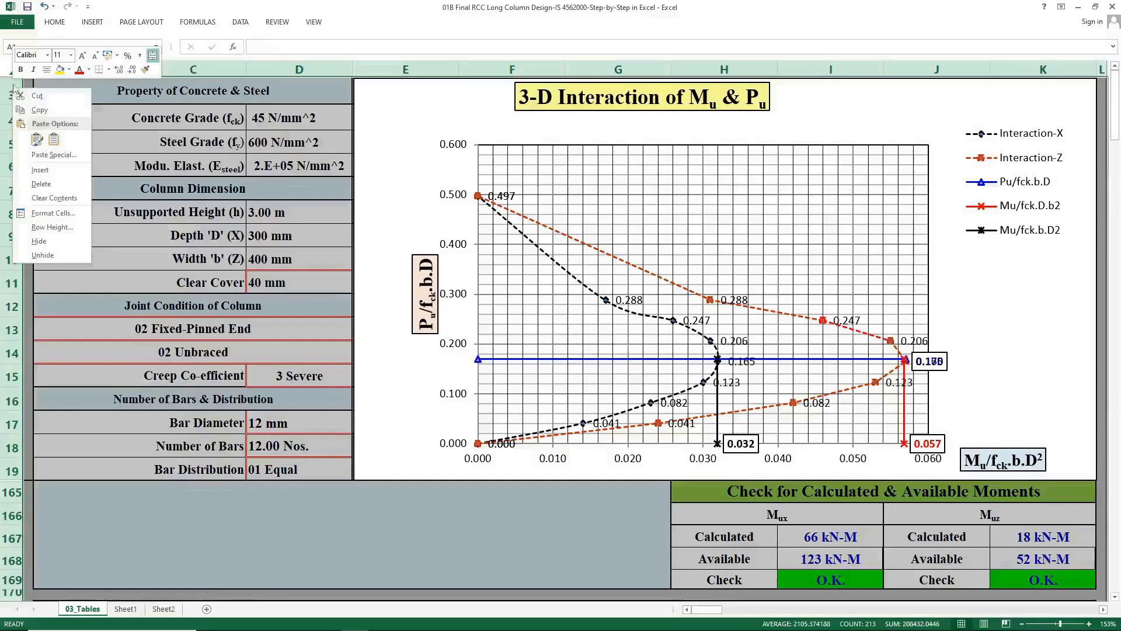
left_click(49, 254)
left_click(28, 108)
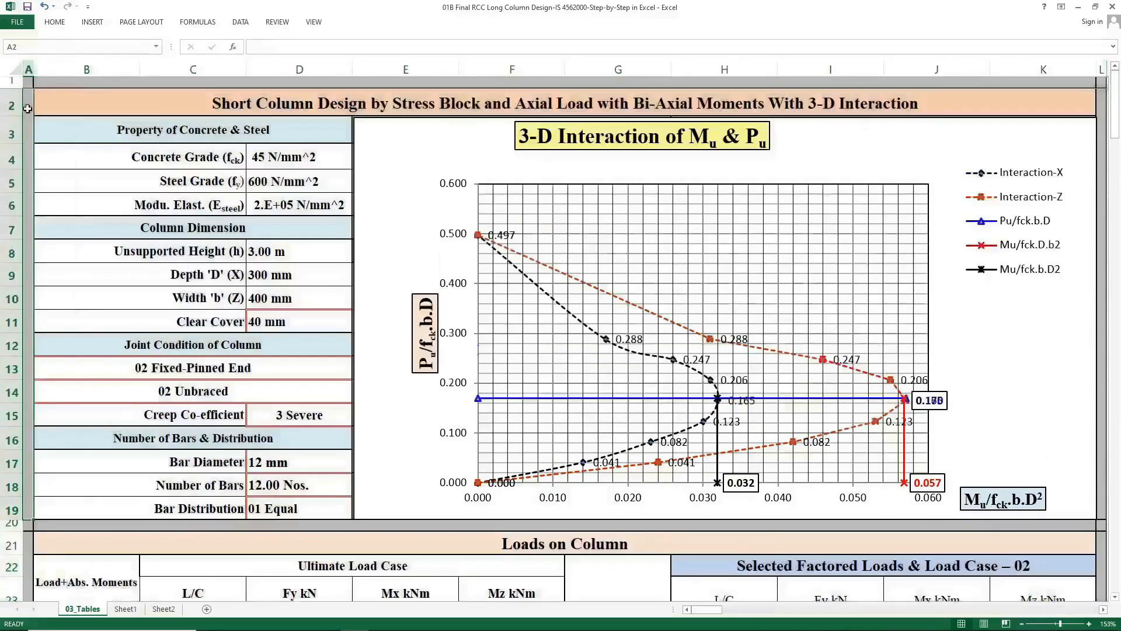
Browse down through the calculation tables to the X-axis effective strain, stress and load table and its Interaction-X label.
key("Down")
key("Down")
key("Down")
key("Down")
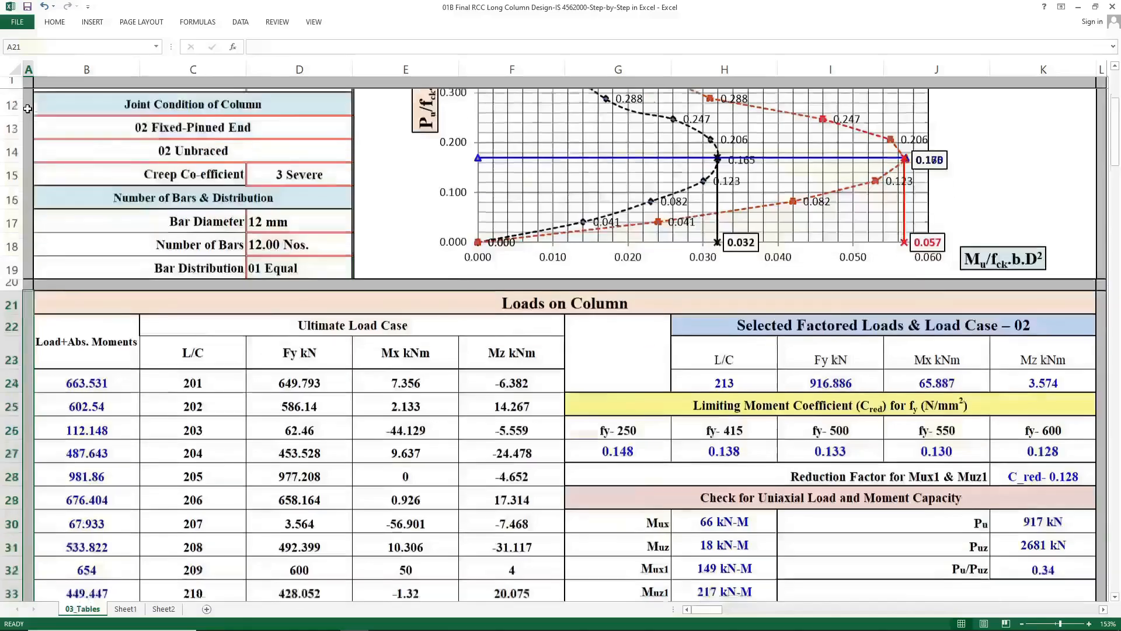
key("Down")
key("Down")
key("Down")
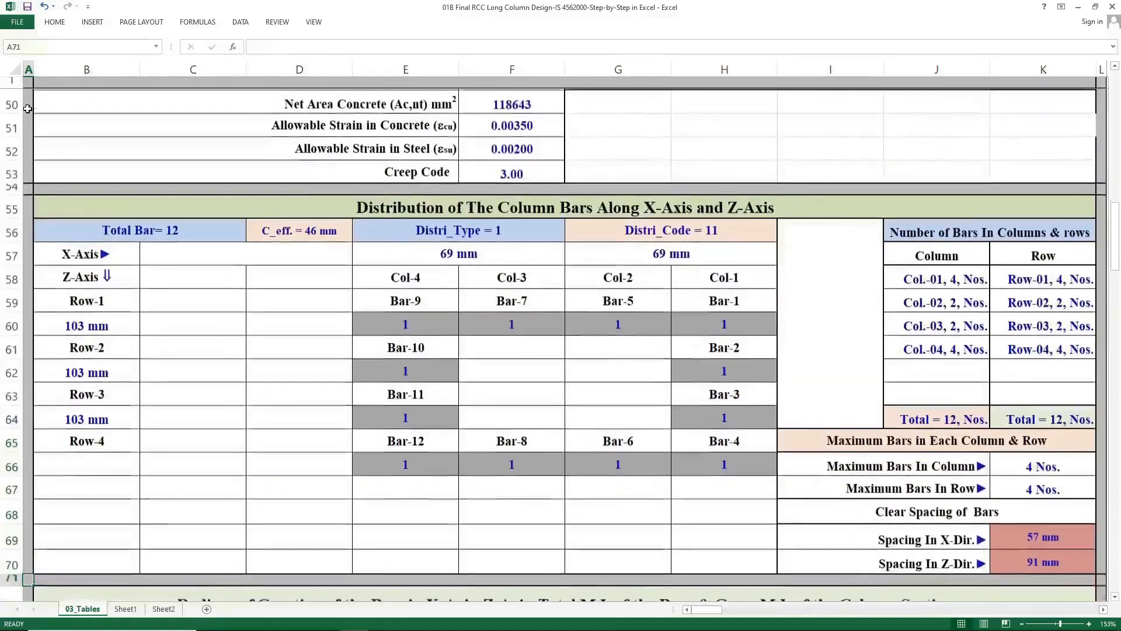
key("Down")
key("Down")
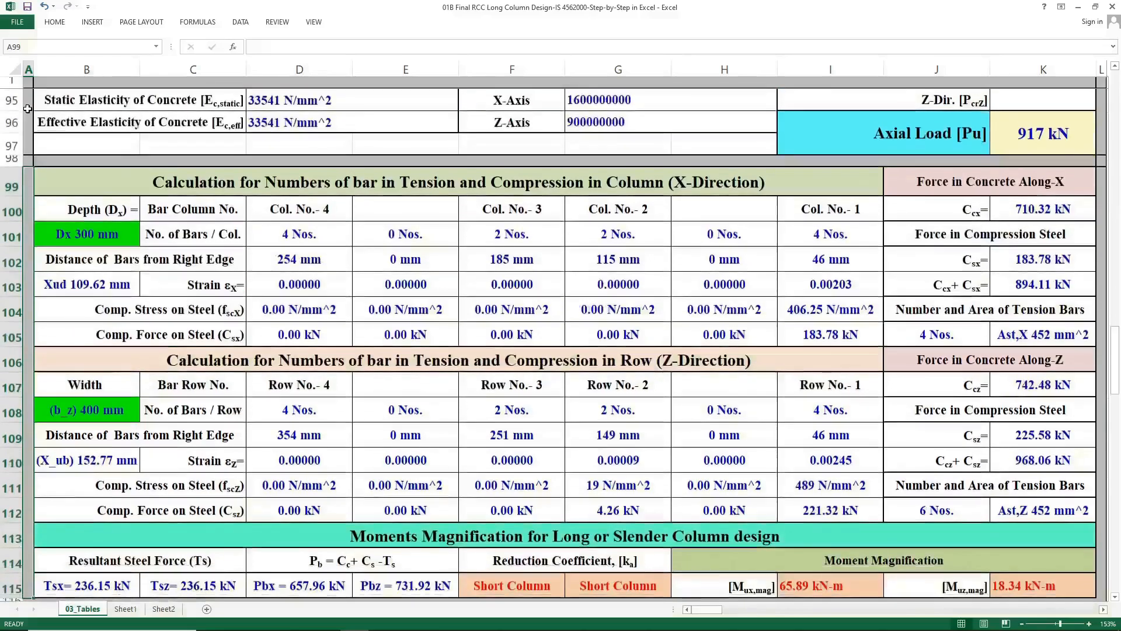
key("Down")
key("Down")
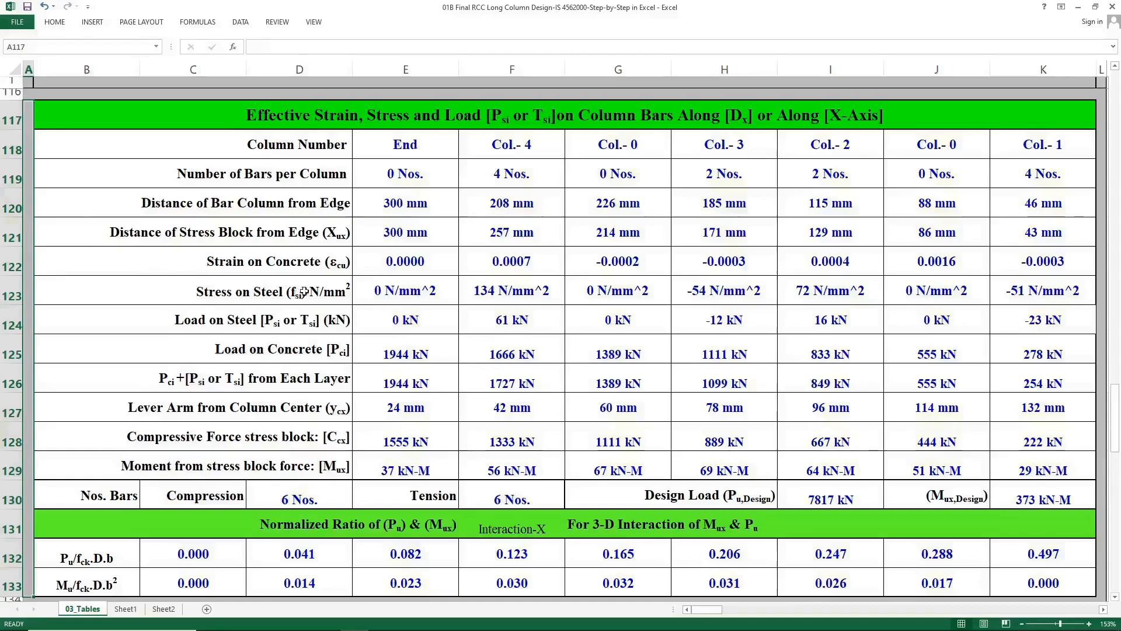
left_click(520, 523)
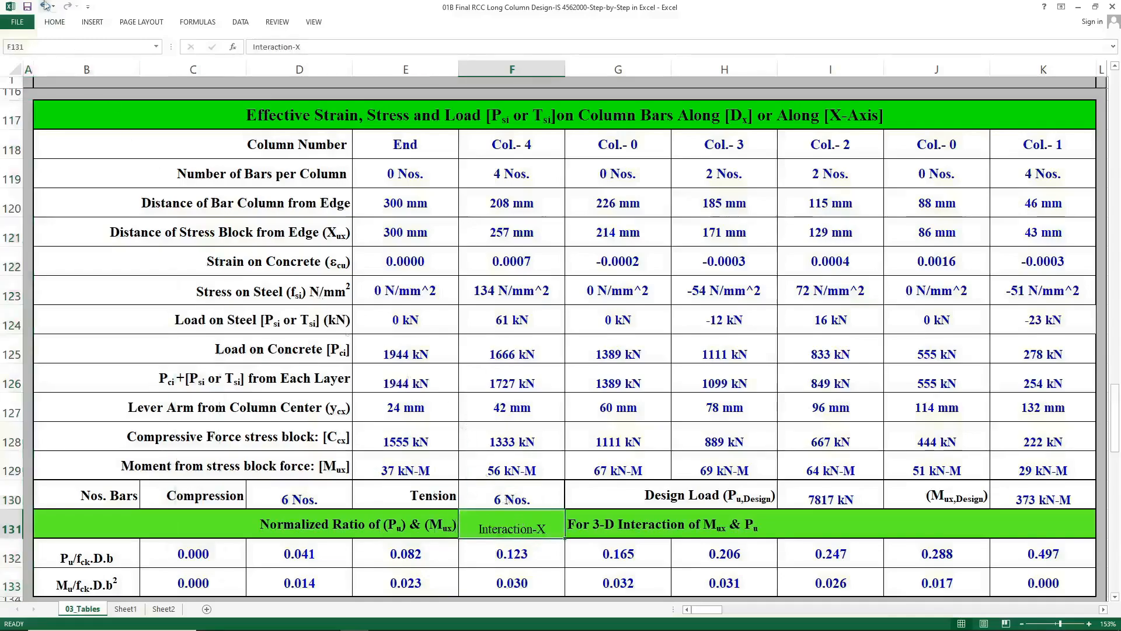
left_click(56, 23)
left_click(235, 41)
left_click(361, 348)
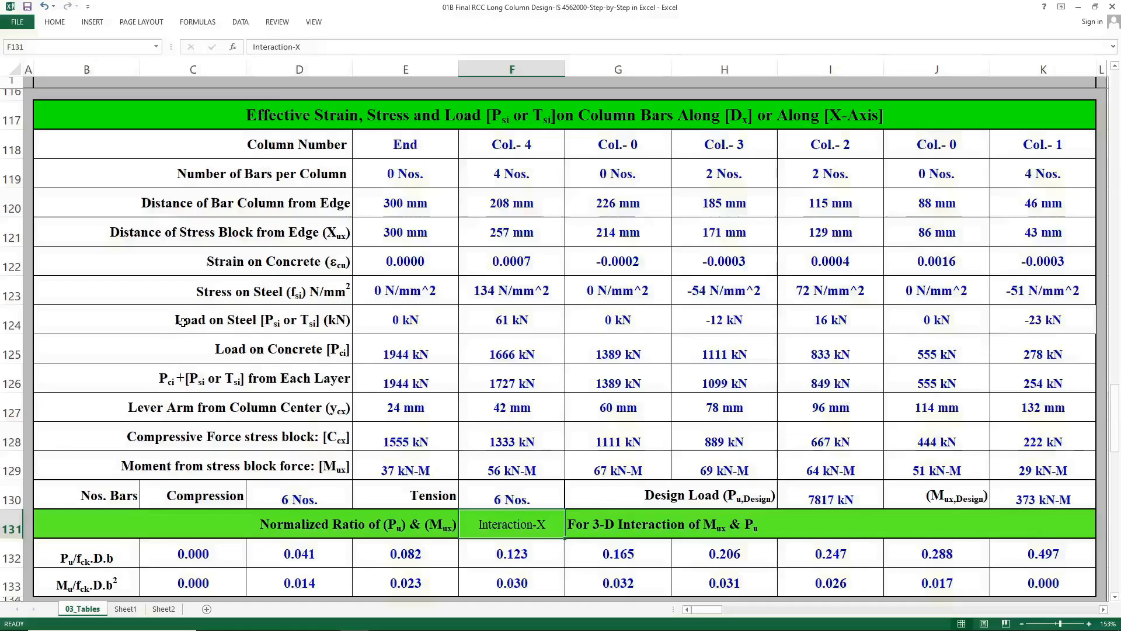
Select the X-axis effective strain, stress and load table and try to apply a border format to it.
mouse_move(61, 150)
left_mouse_down()
mouse_move(409, 257)
mouse_move(1040, 520)
mouse_move(1065, 579)
left_mouse_up()
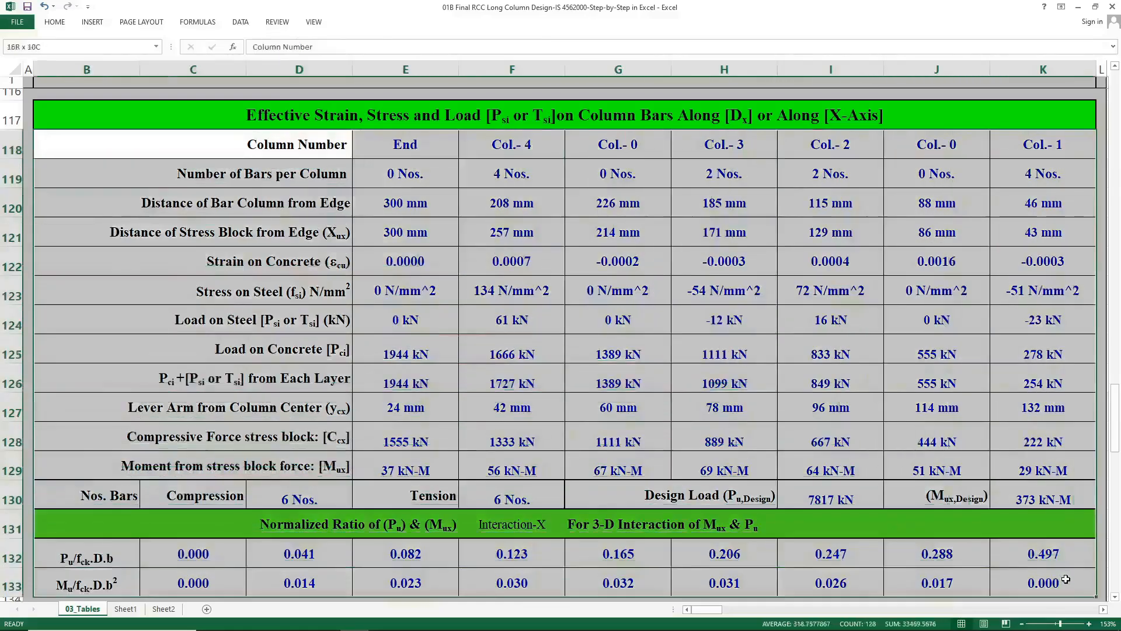
left_click(59, 23)
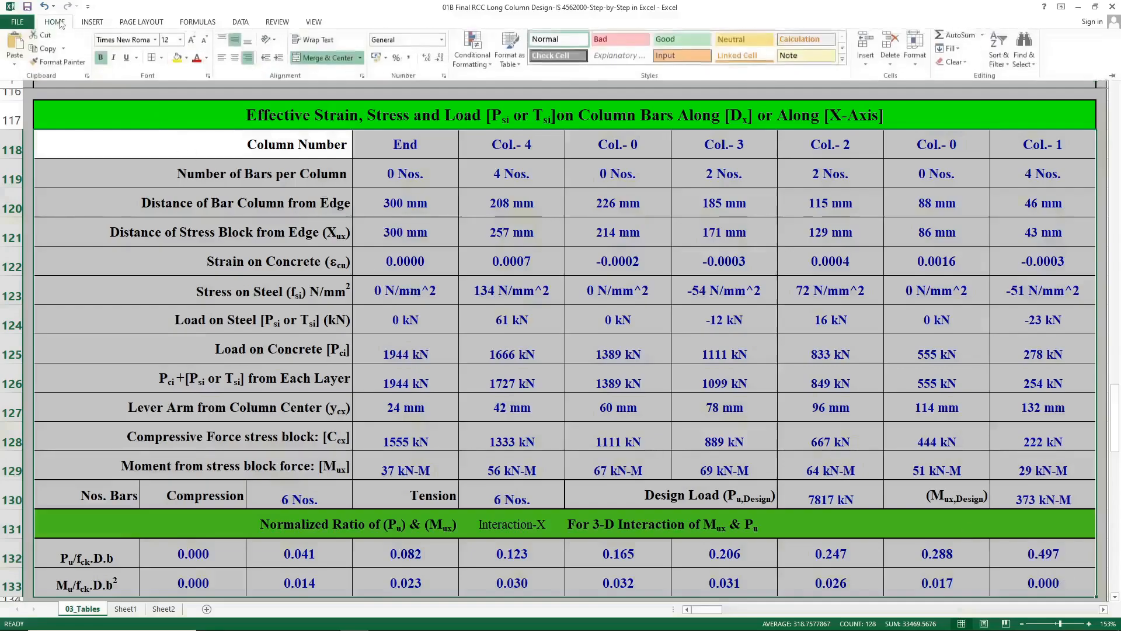
left_click(162, 59)
left_click(175, 188)
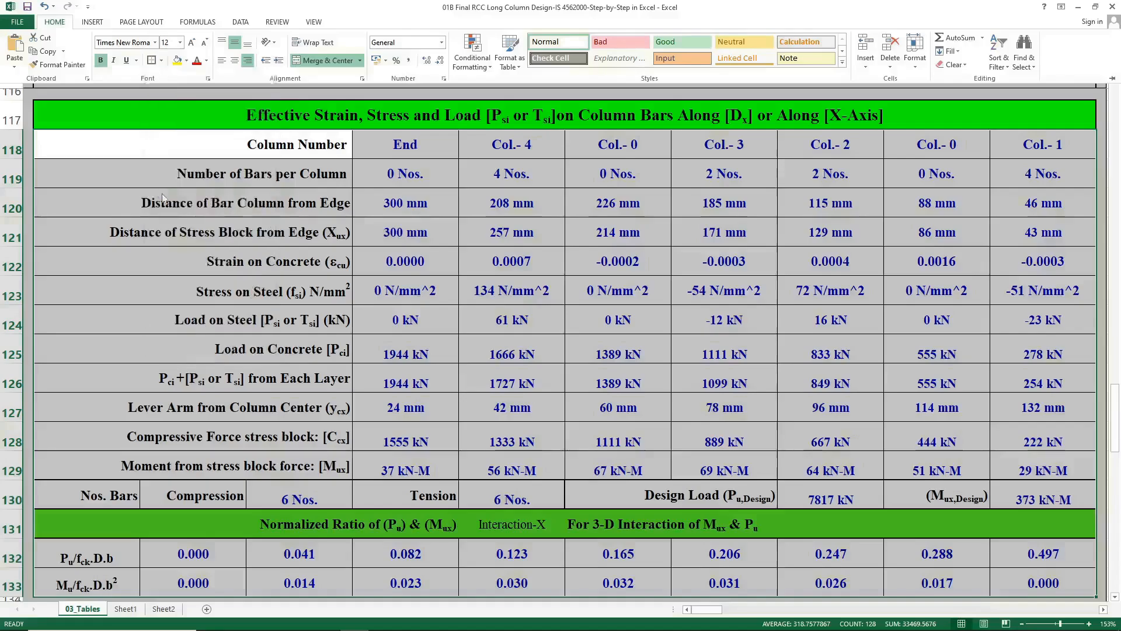
left_click(27, 118)
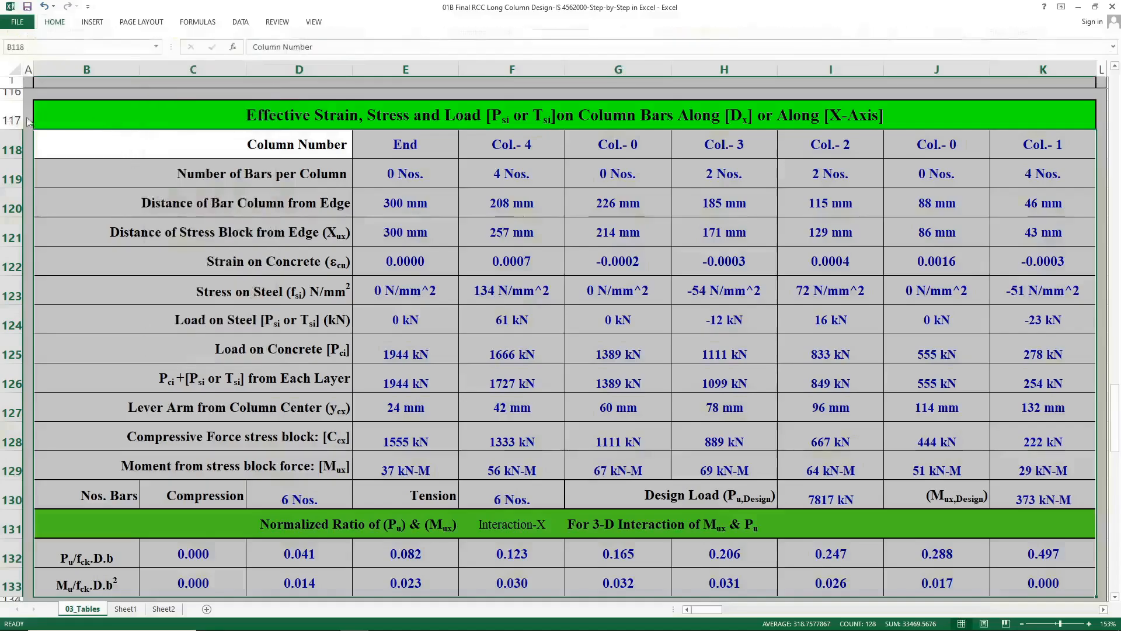
left_click(27, 117)
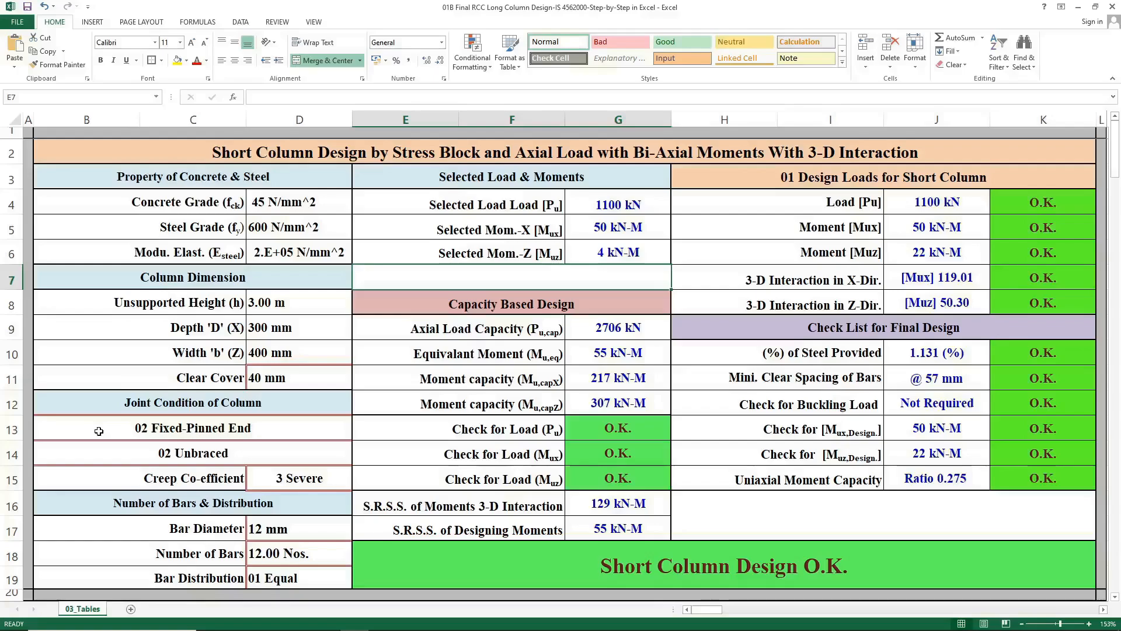
Inspect the title formula that switches between short and long column design.
left_click(162, 160)
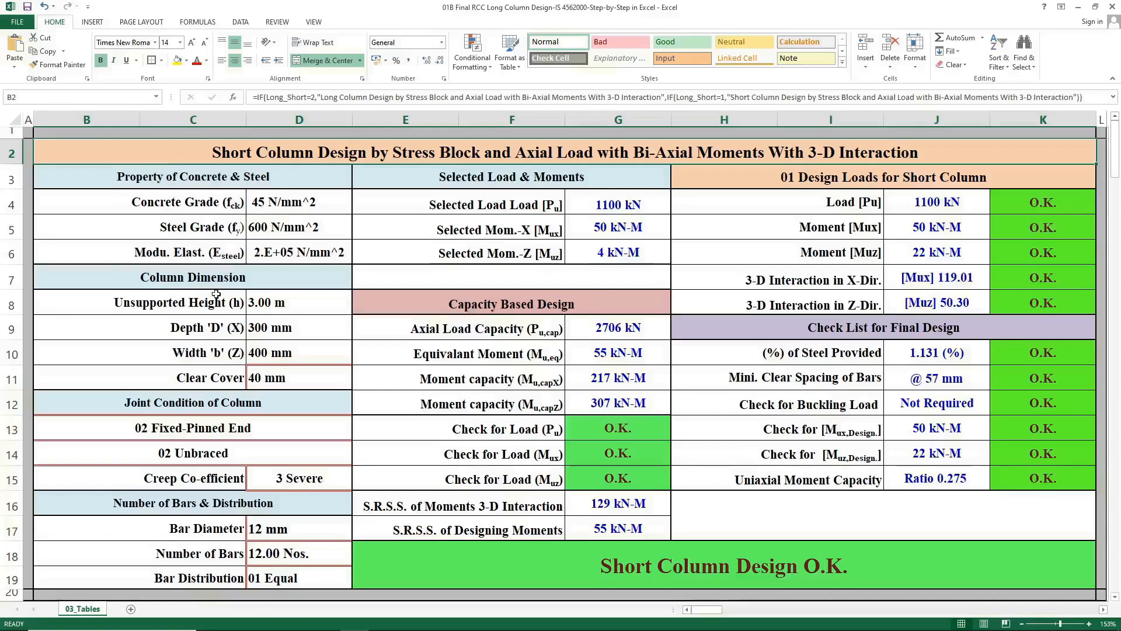
left_click(324, 309)
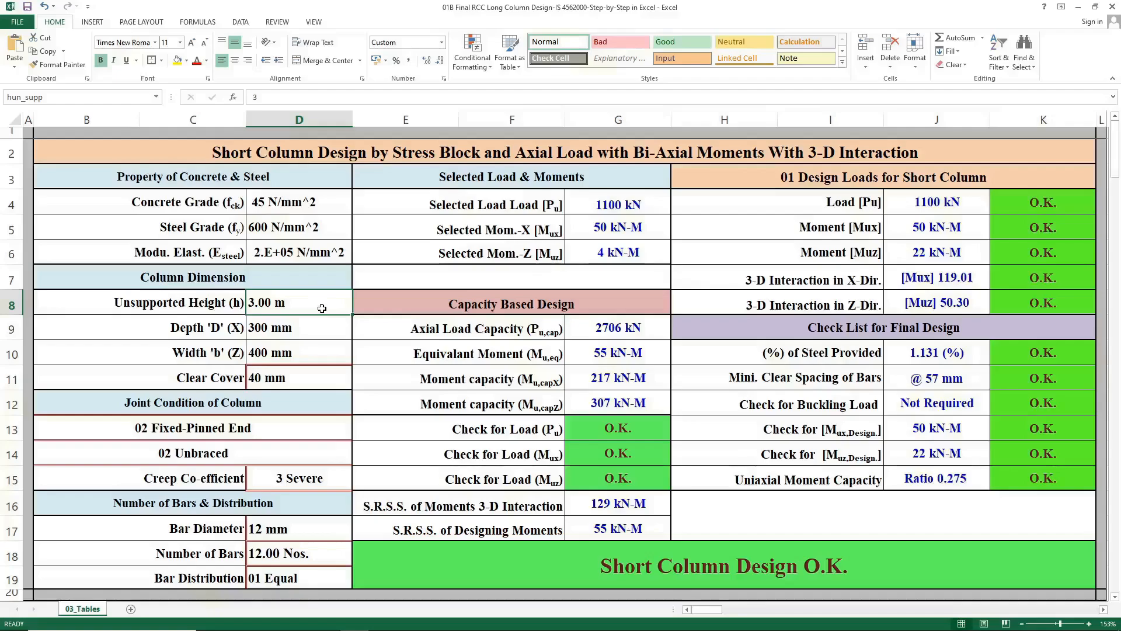
left_click(302, 155)
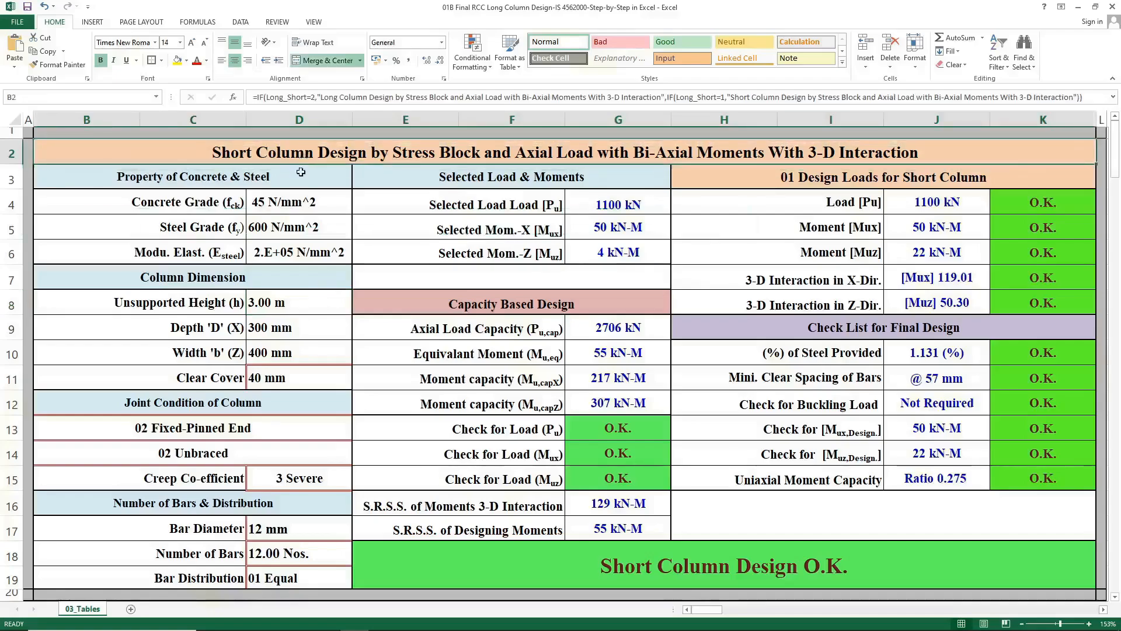
Set the unsupported height to 3.5 m to switch the sheet to long column design.
left_click(328, 302)
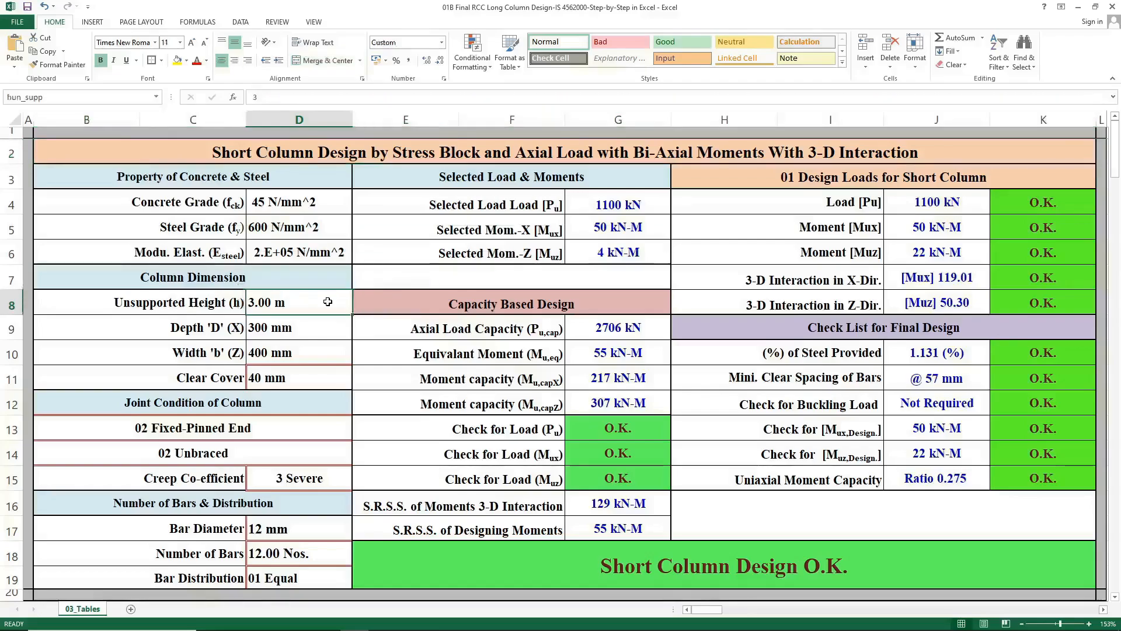
type("3.5")
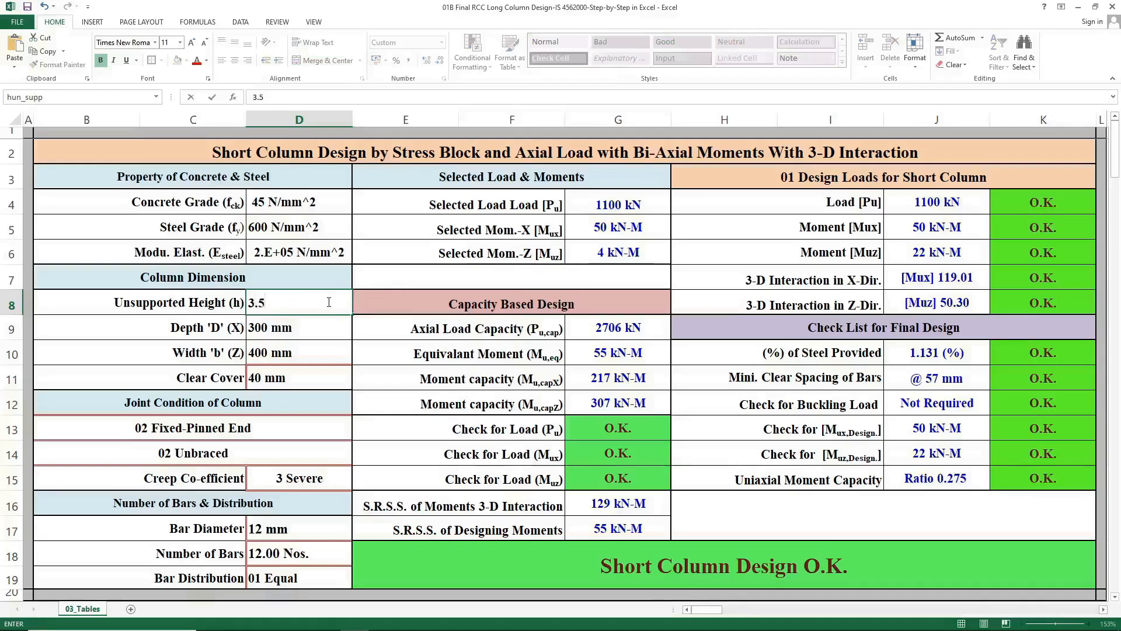
key("Return")
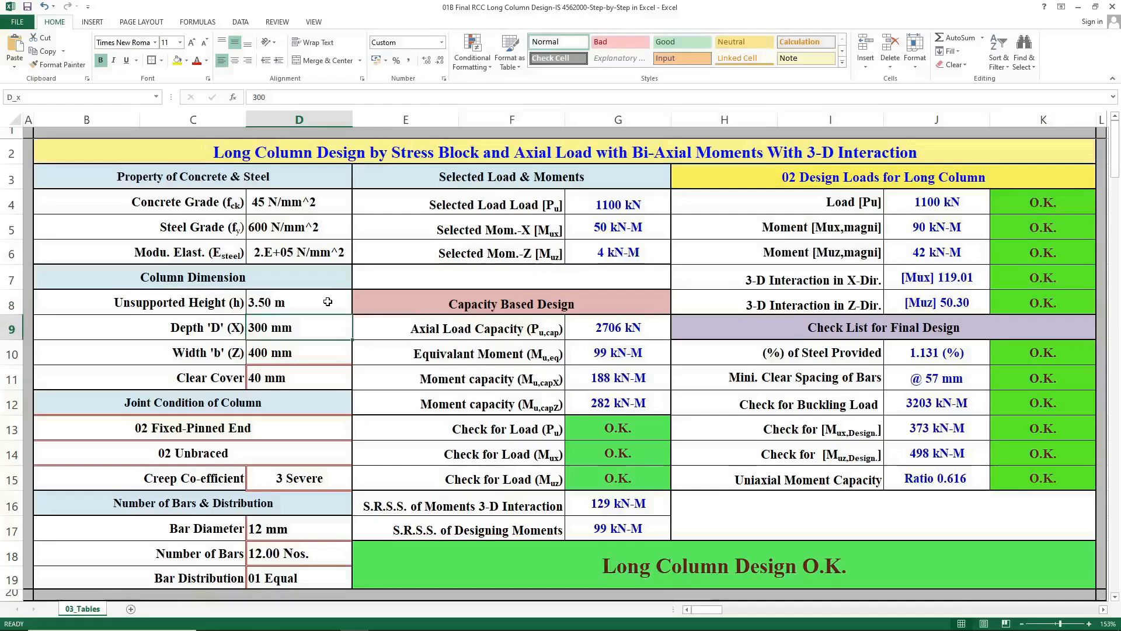
Undo the unsupported height change to return the sheet to short column design.
key("ctrl+Home")
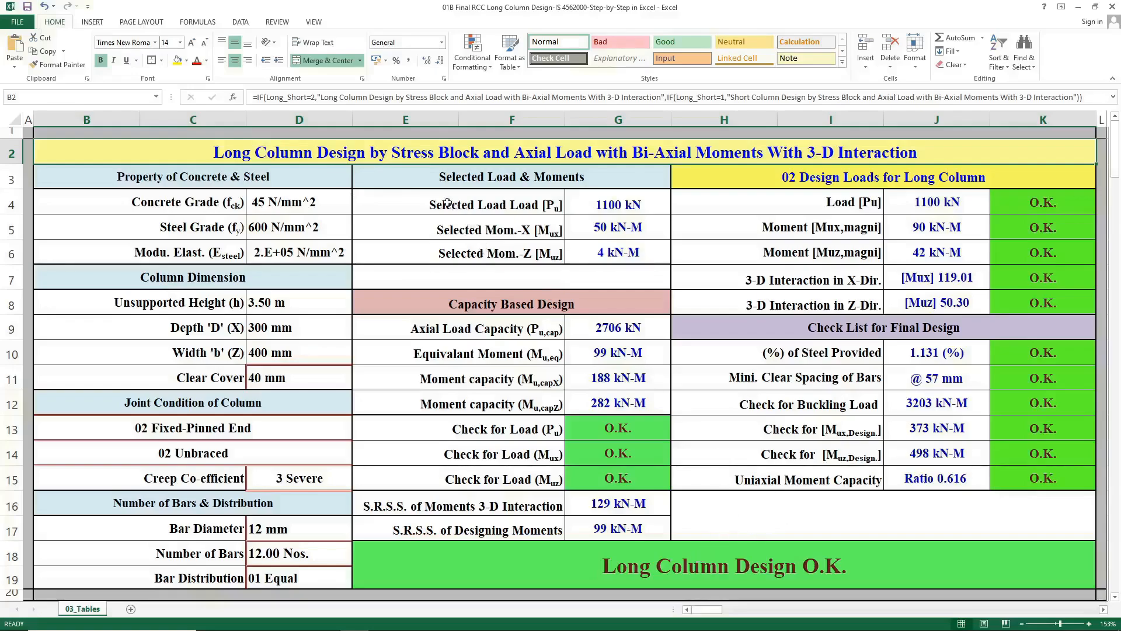
left_click(44, 7)
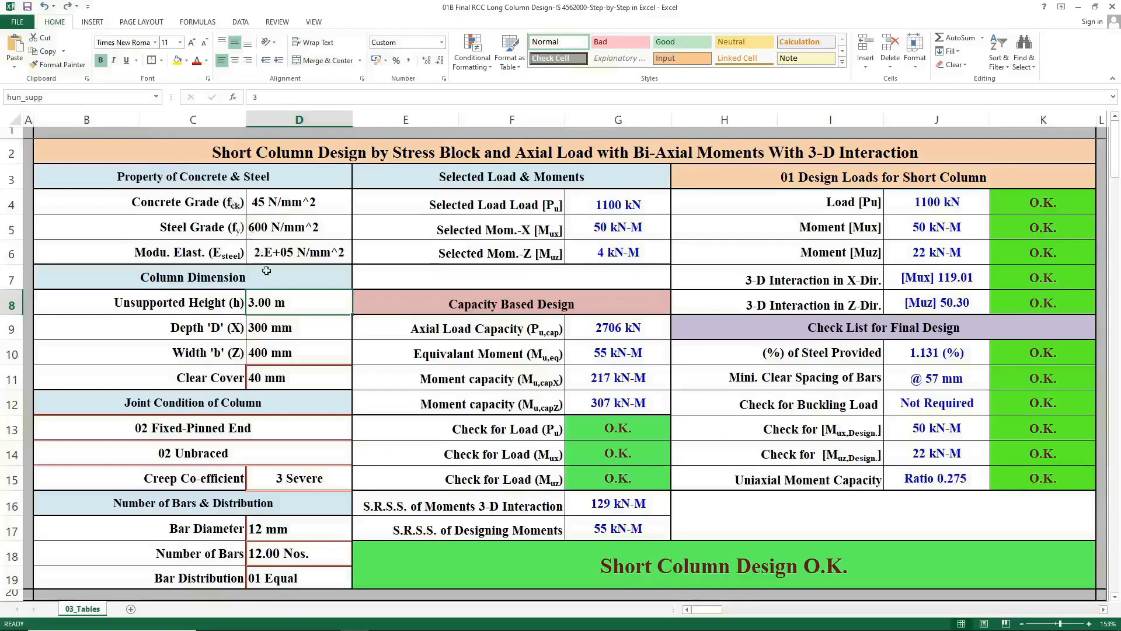
Browse the Loads on Column table and the selected load case 209 row below the summary.
scroll(233, 369, "down", 6)
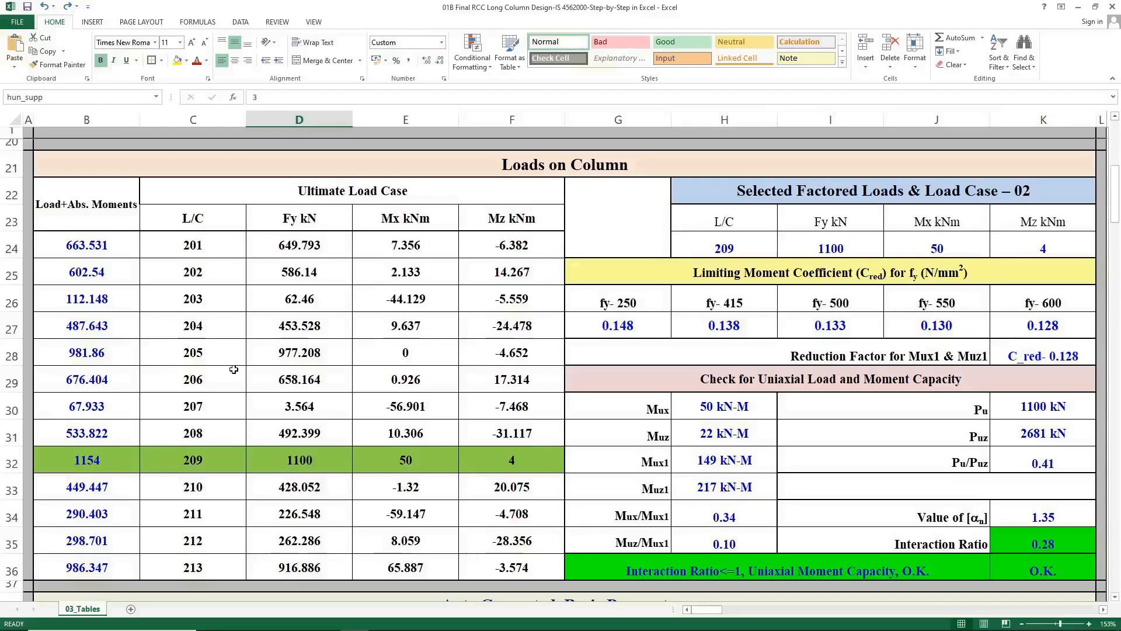
scroll(234, 369, "up", 6)
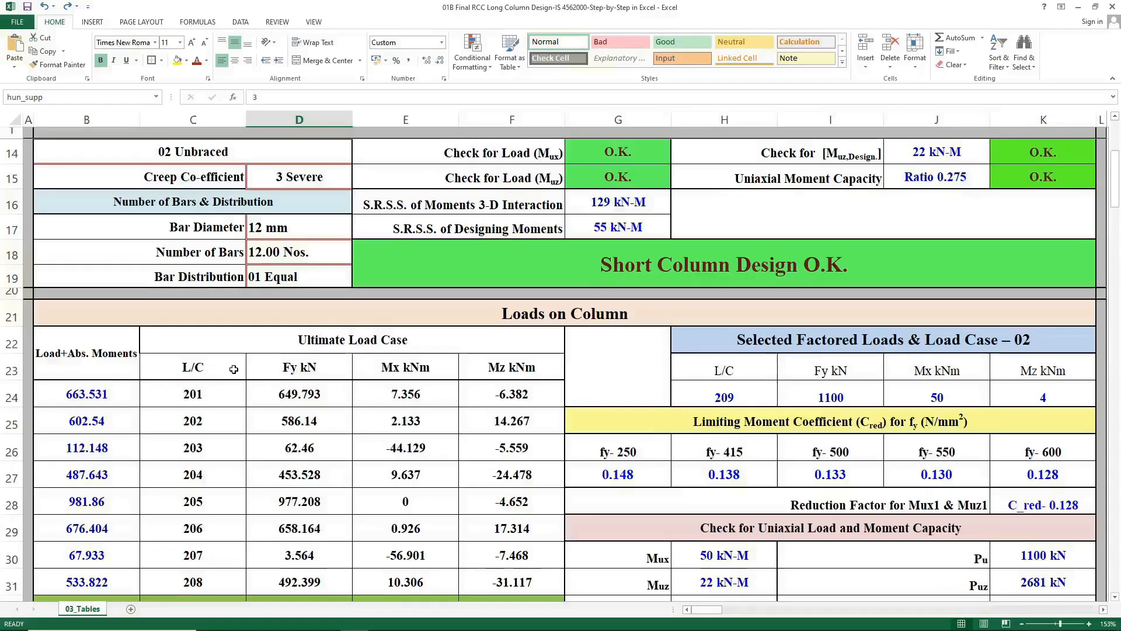
left_click(461, 179)
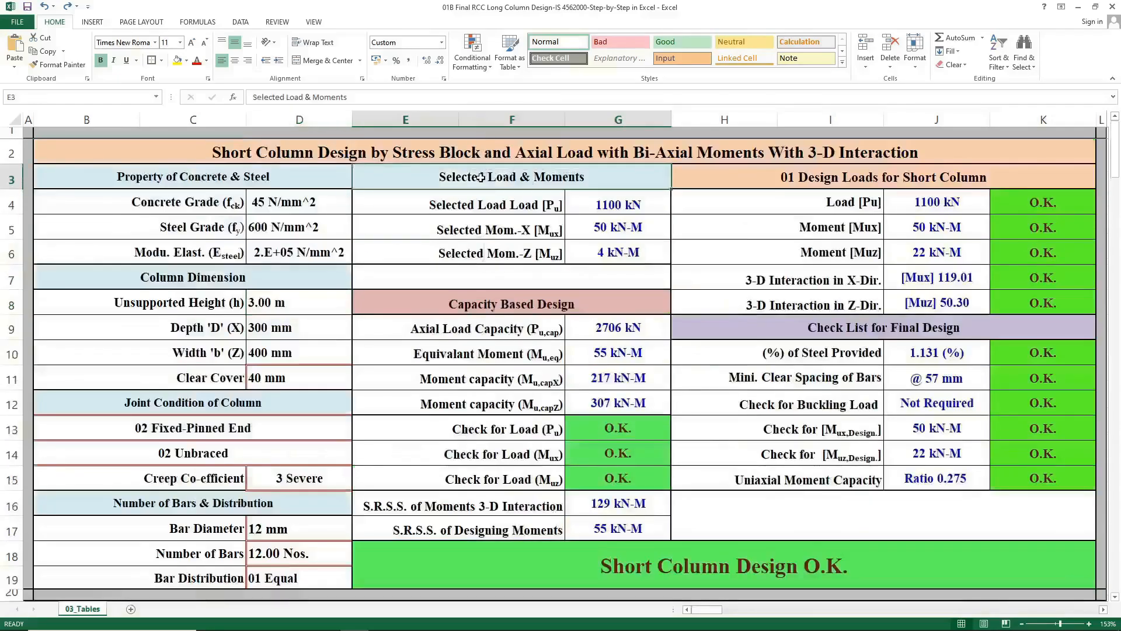
scroll(280, 312, "down", 4)
scroll(280, 311, "down", 3)
scroll(282, 310, "up", 1)
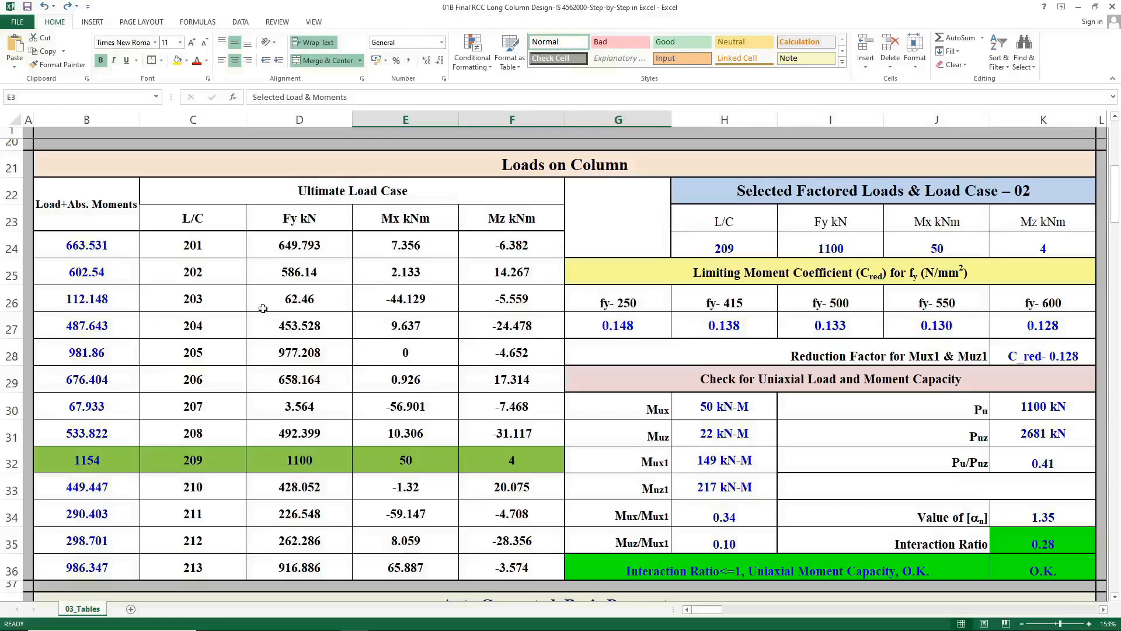
left_click(203, 454)
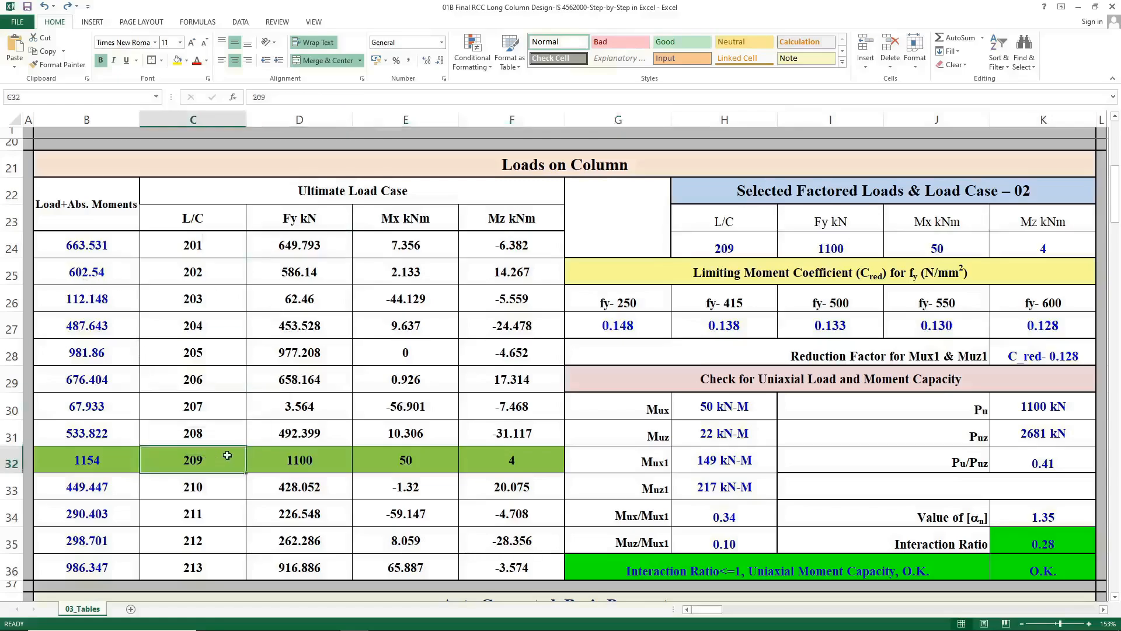
scroll(219, 446, "up", 7)
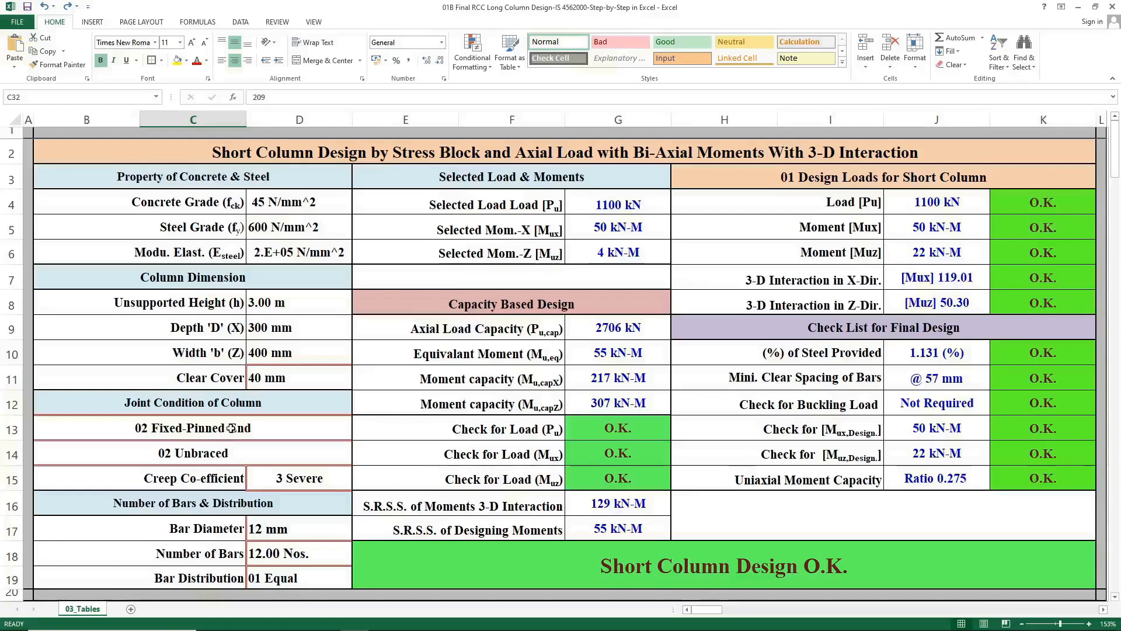
Inspect the formulas of the design loads heading and the selected and design load and moment cells.
left_click(533, 178)
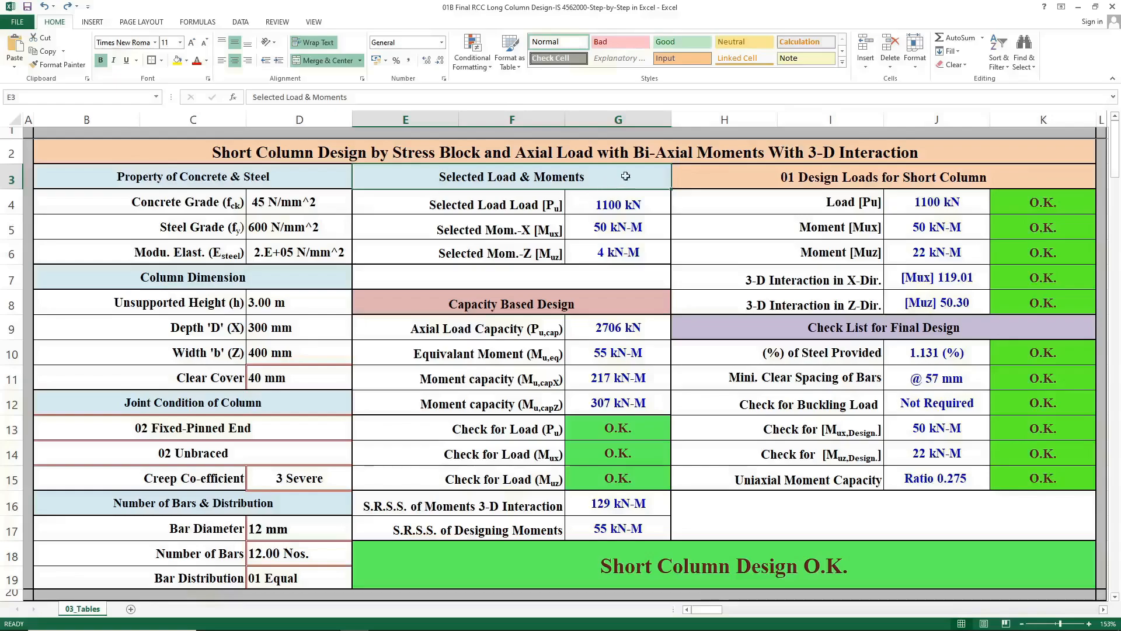
left_click(684, 178)
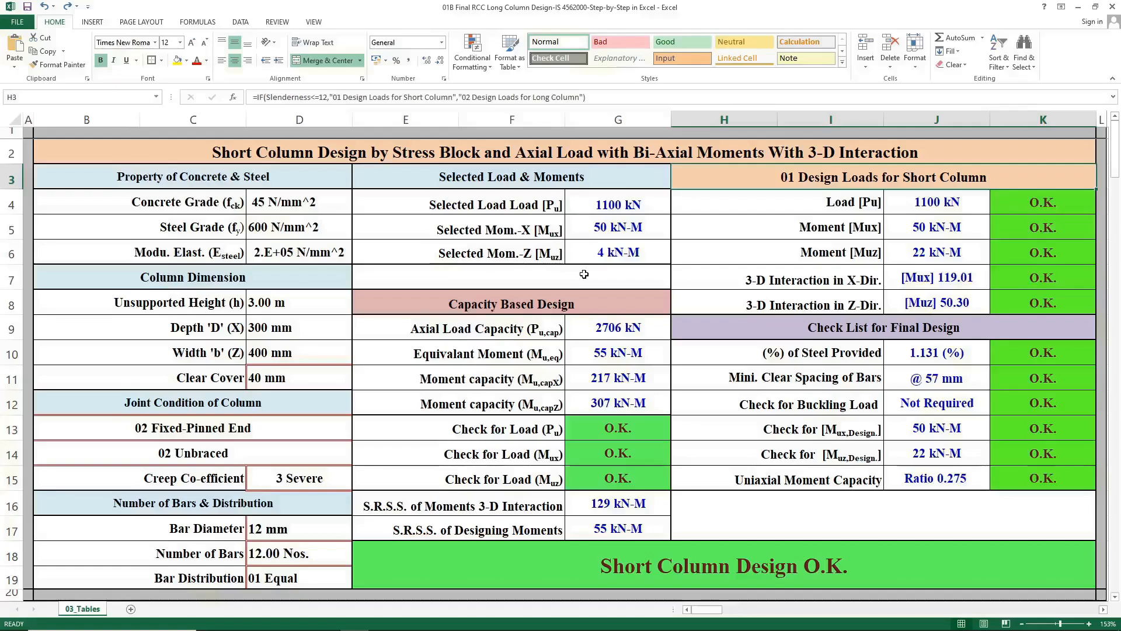
mouse_move(791, 628)
left_click(649, 209)
left_click(902, 198)
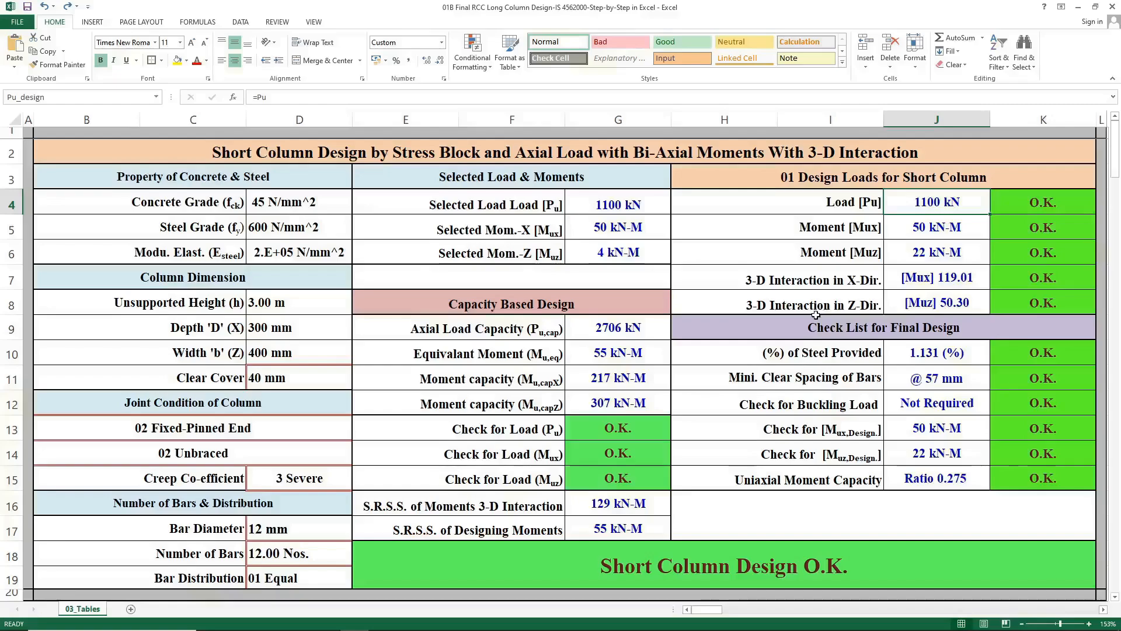
left_click(634, 231)
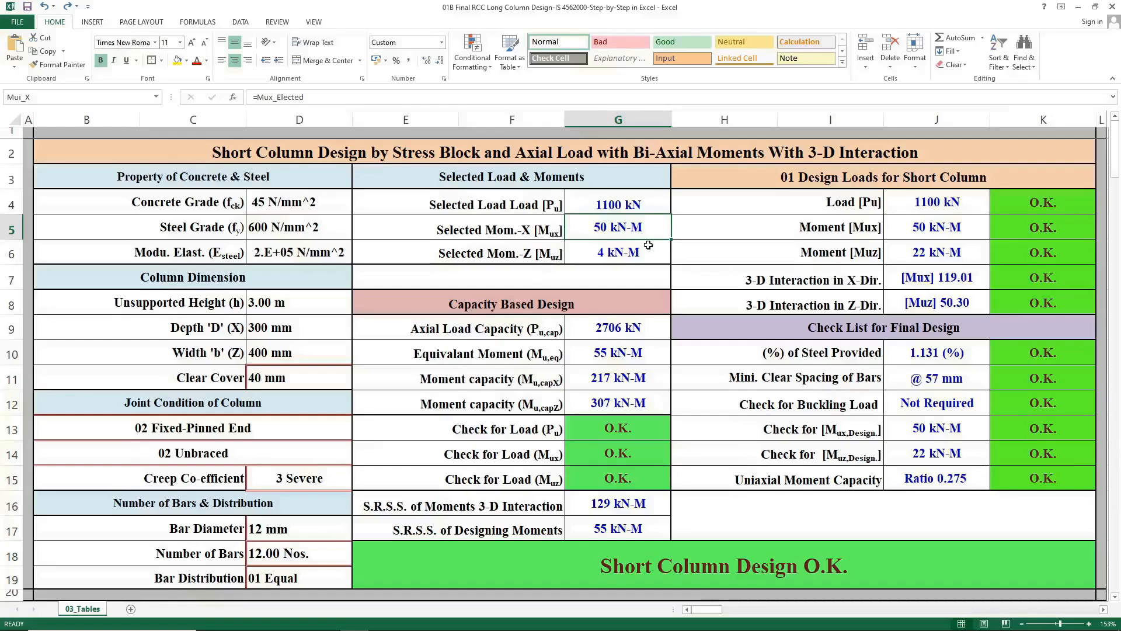
left_click(887, 222)
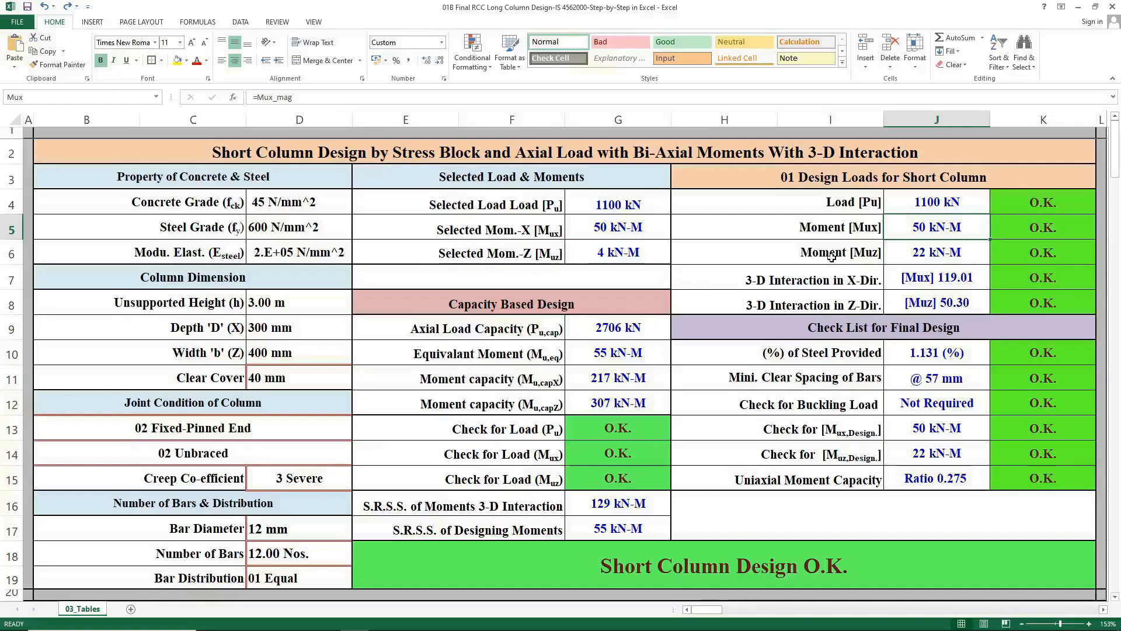
left_click(639, 257)
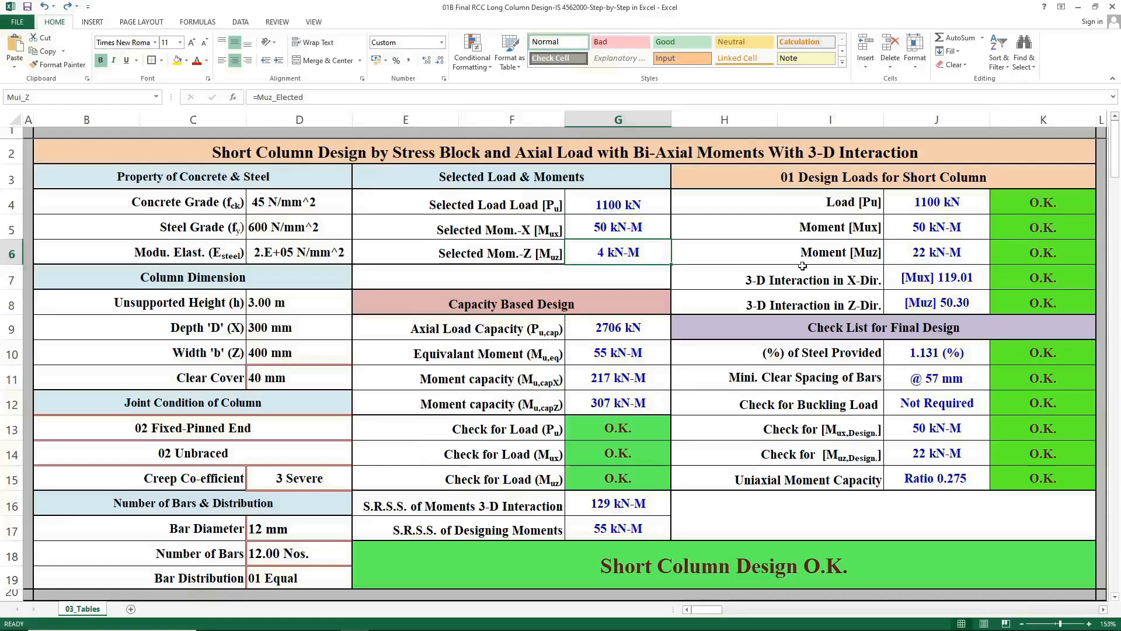
left_click(897, 255)
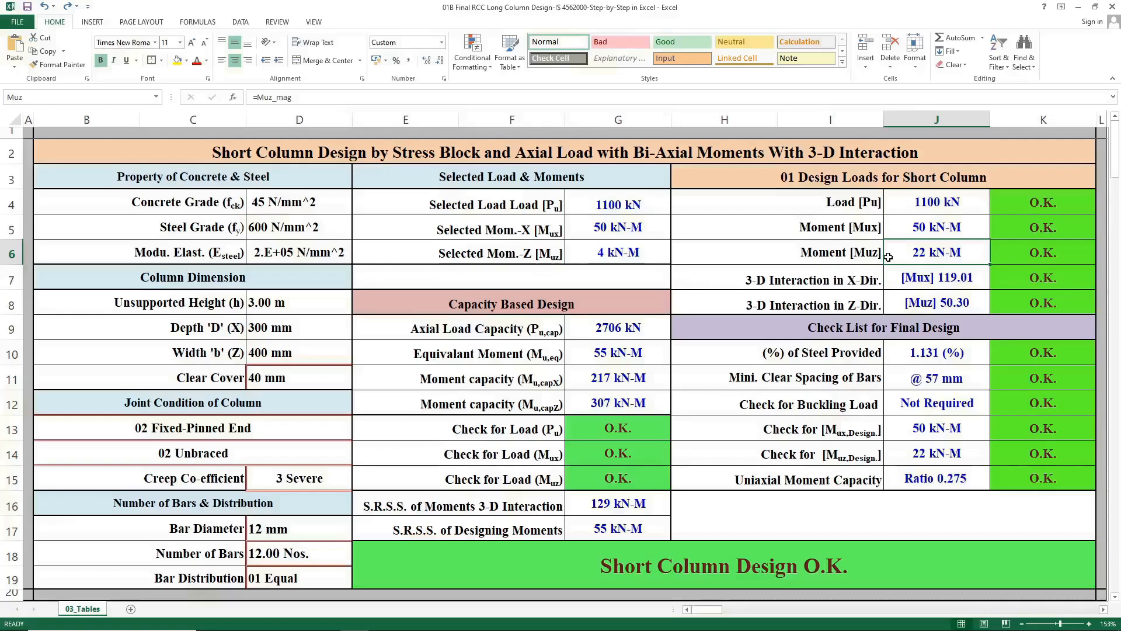
Inspect the 3-D interaction and check list labels and the buckling load and Mux design check formulas.
left_click_drag(814, 278, 958, 301)
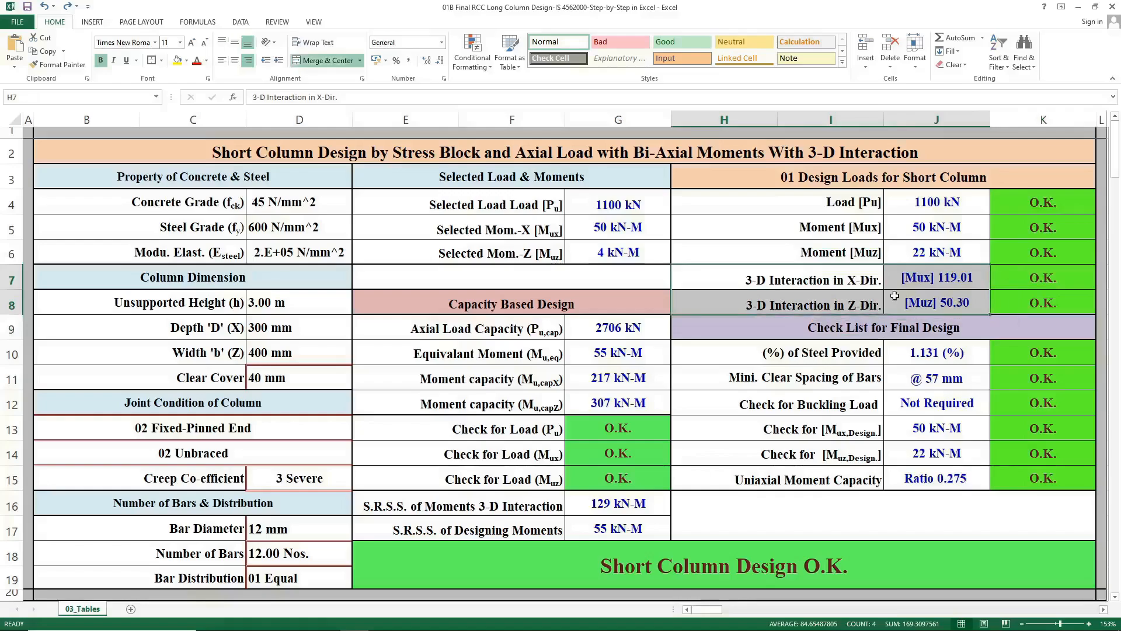
left_click(874, 288)
left_click(863, 307)
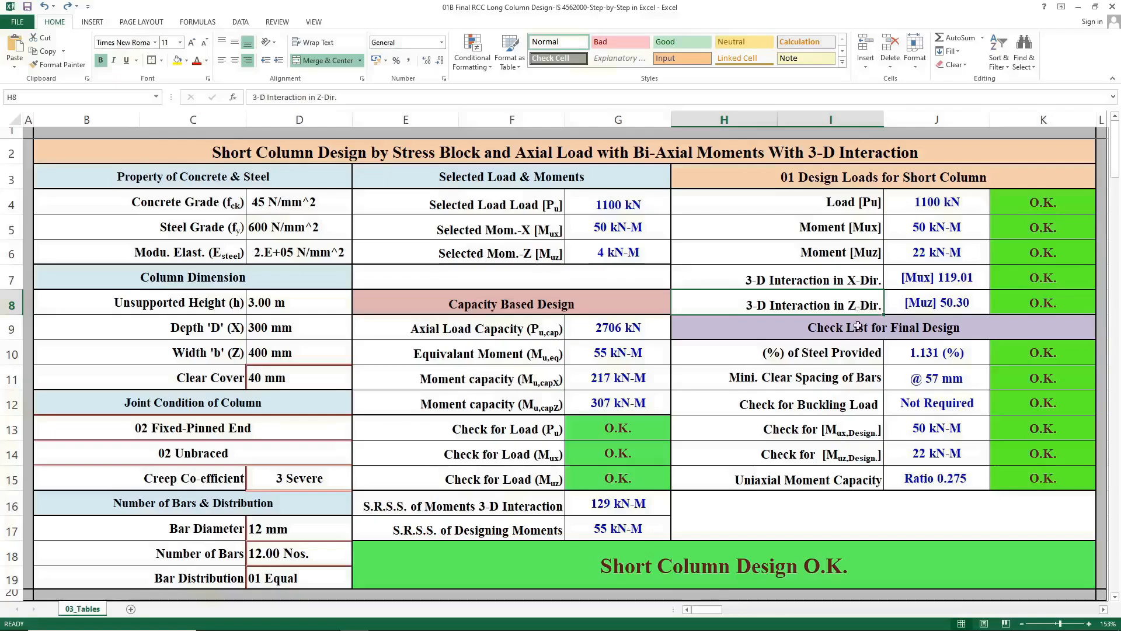
left_click(857, 326)
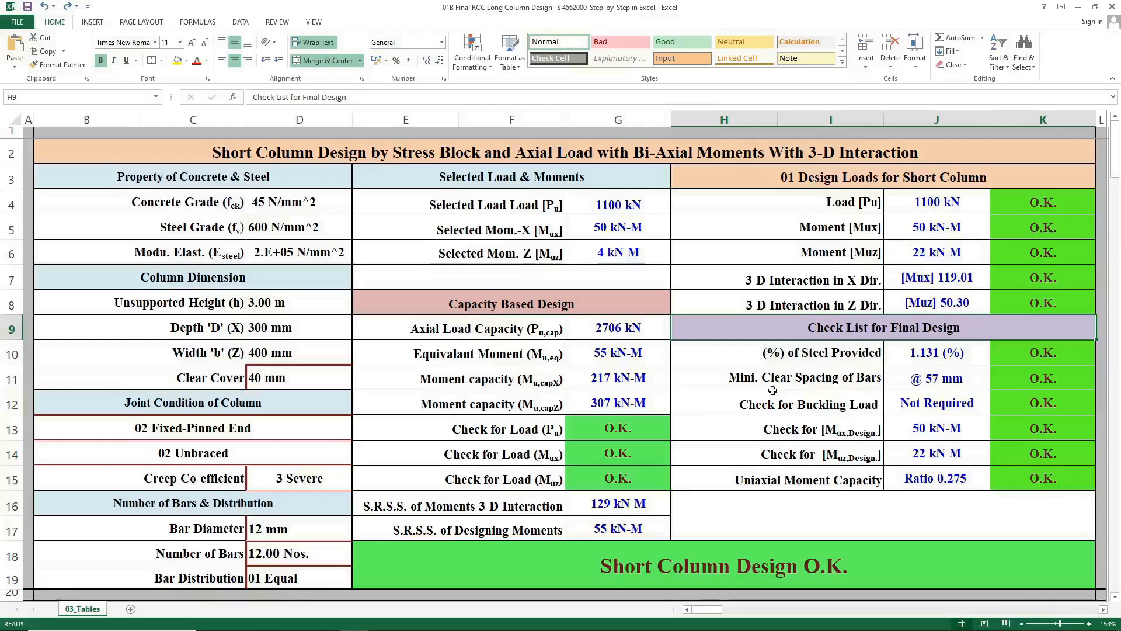
left_click(773, 364)
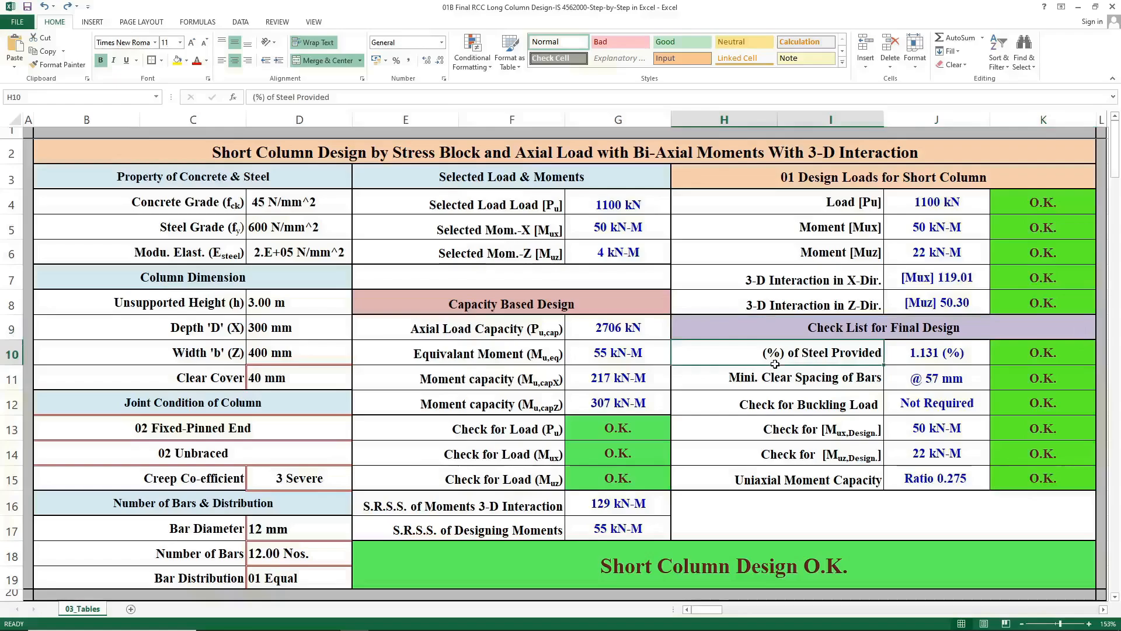
left_click_drag(777, 357, 777, 404)
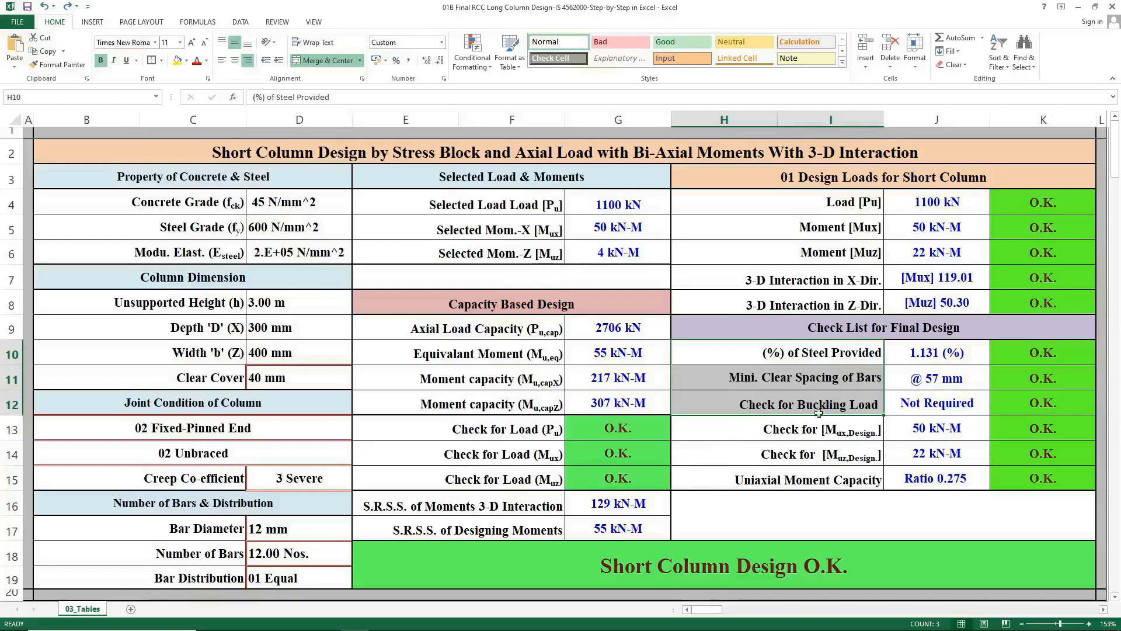
left_click(897, 408)
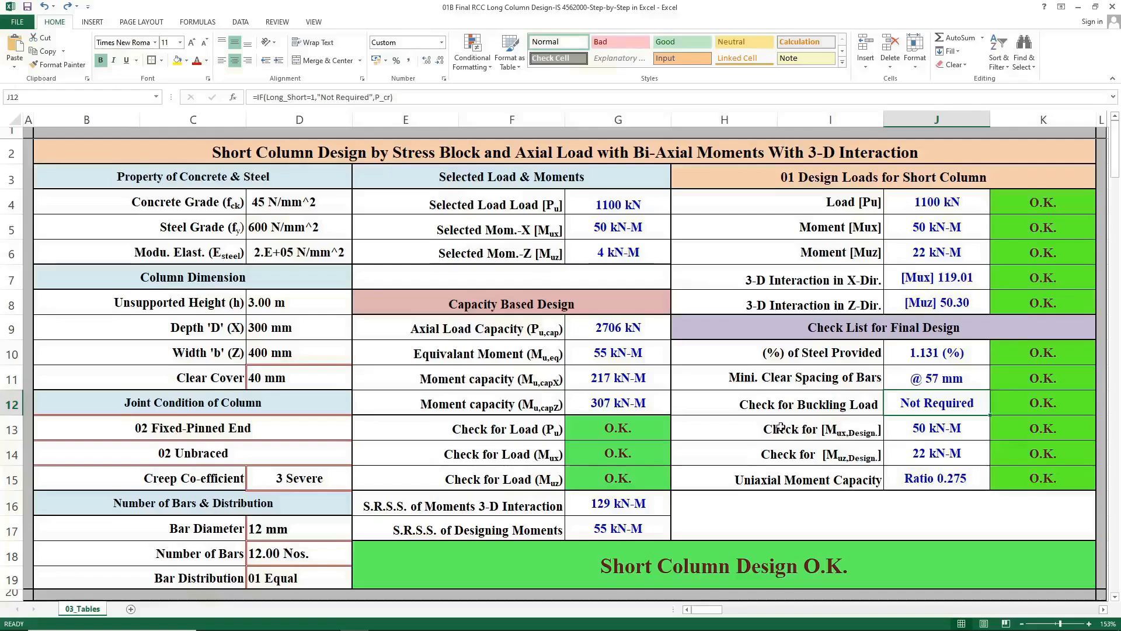
mouse_move(783, 428)
left_mouse_down()
mouse_move(783, 449)
mouse_move(786, 434)
left_mouse_up()
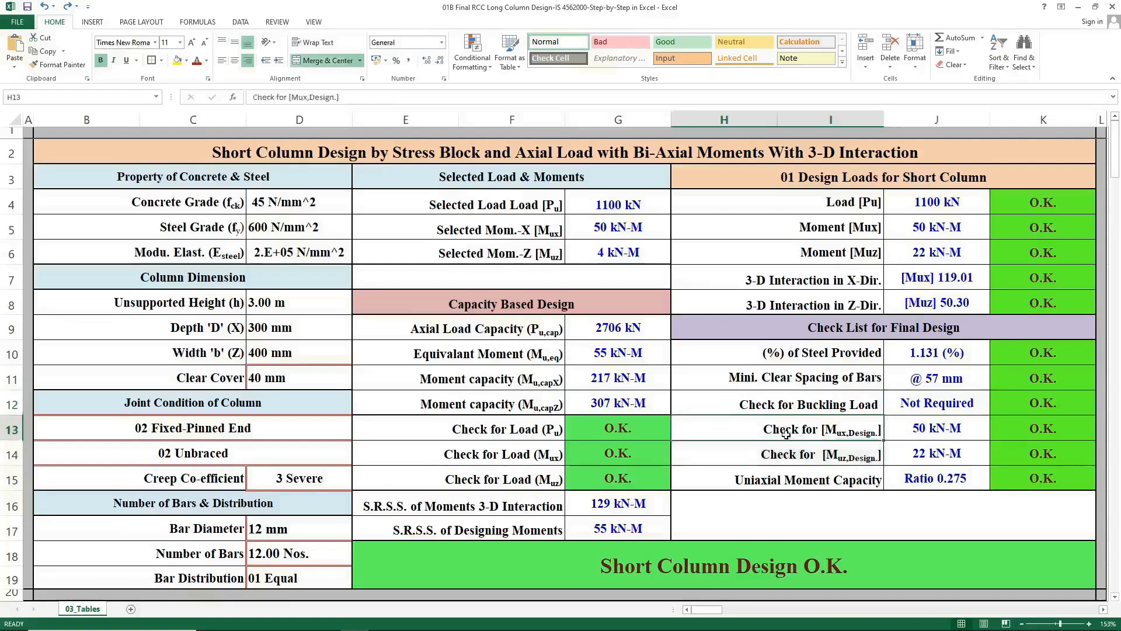
left_click(915, 431)
left_click(905, 230)
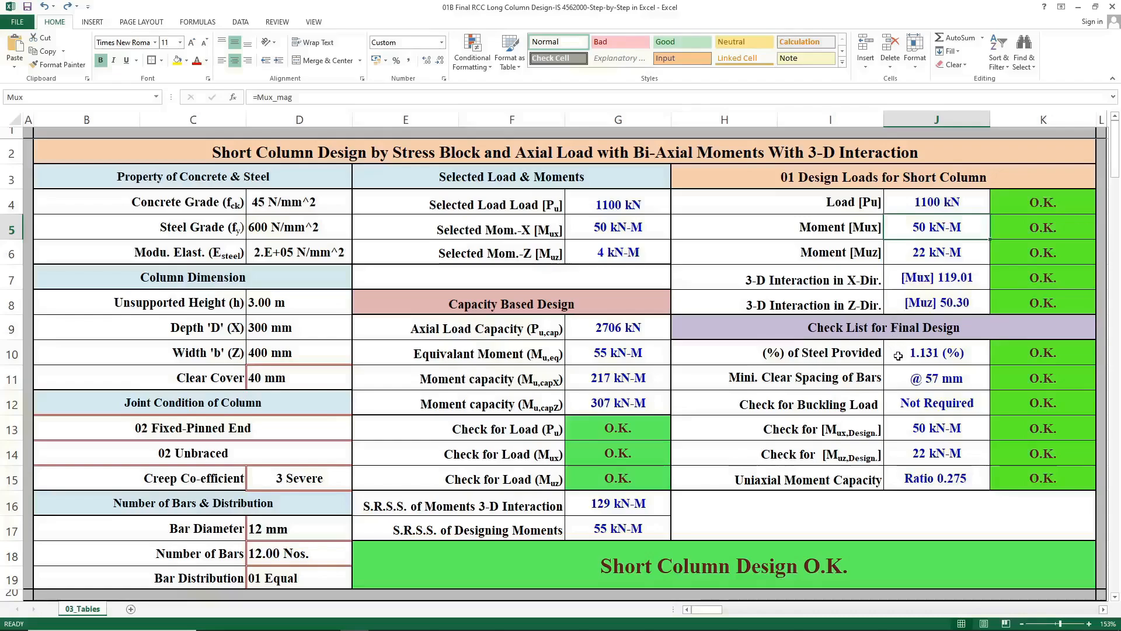
Inspect the Muz design, uniaxial moment capacity ratio and 3-D interaction capacity formulas.
left_click(915, 453)
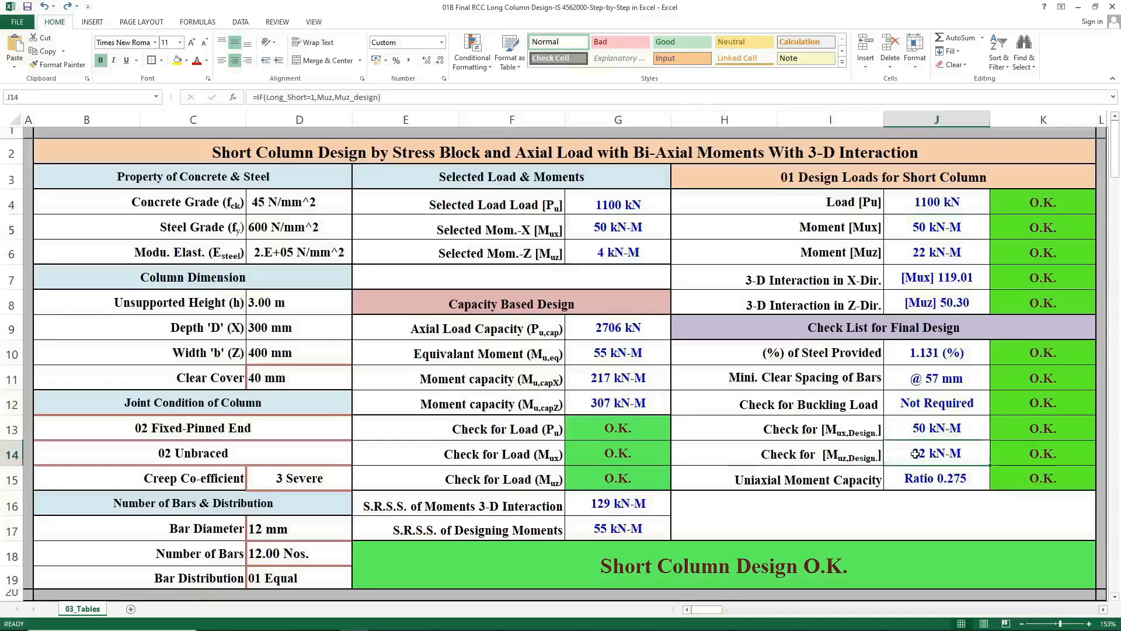
left_click(926, 250)
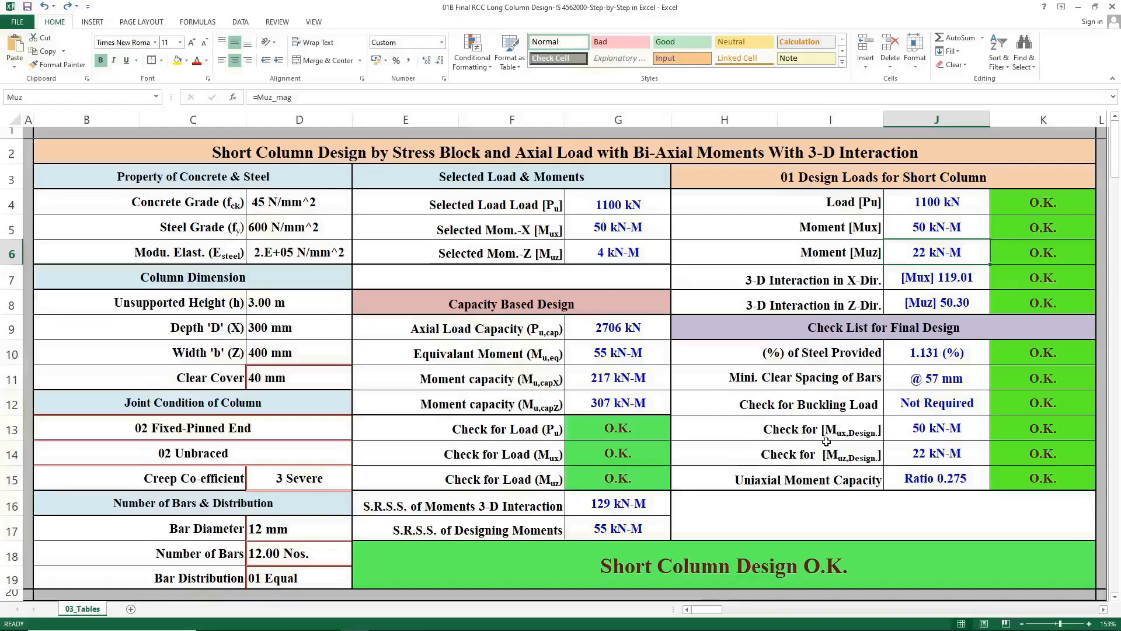
left_click_drag(826, 441, 826, 451)
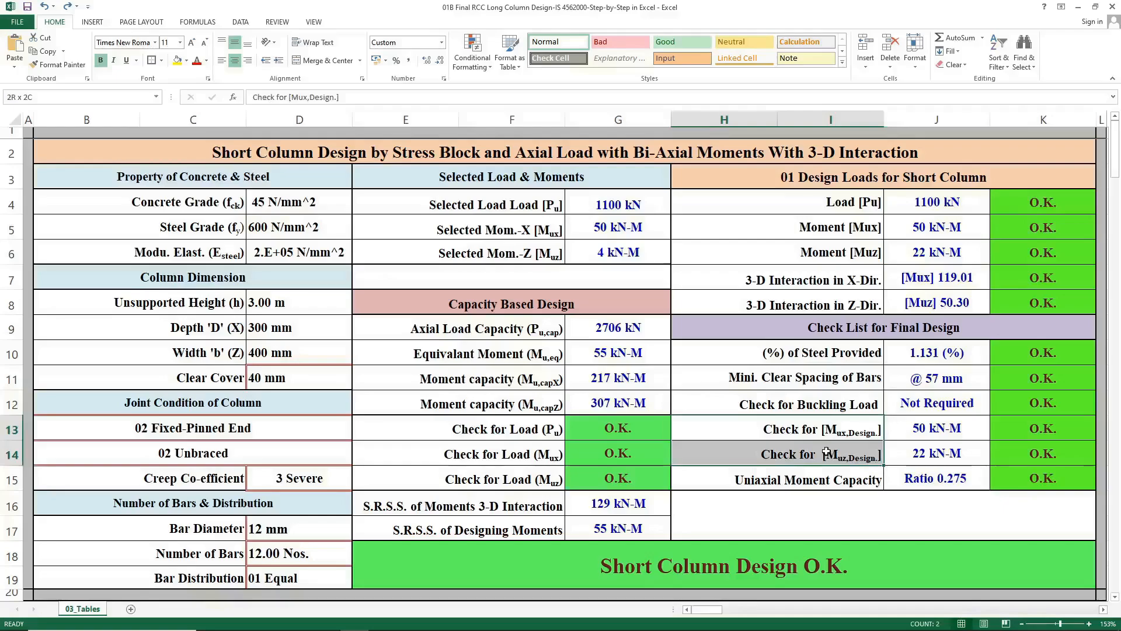
left_click(830, 403)
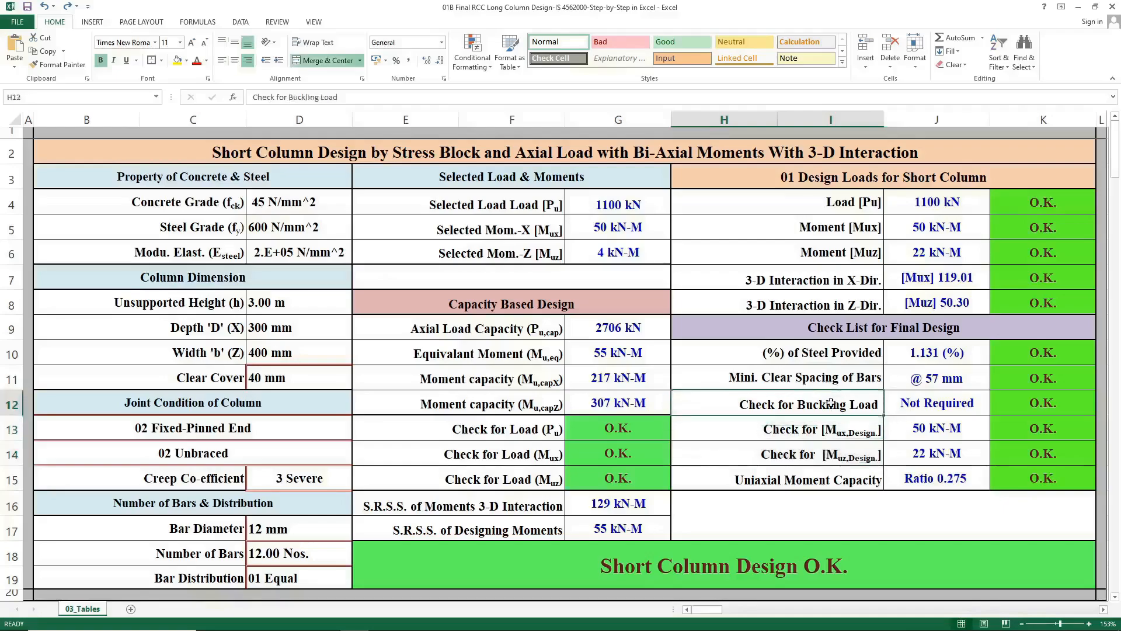
left_click_drag(830, 403, 826, 454)
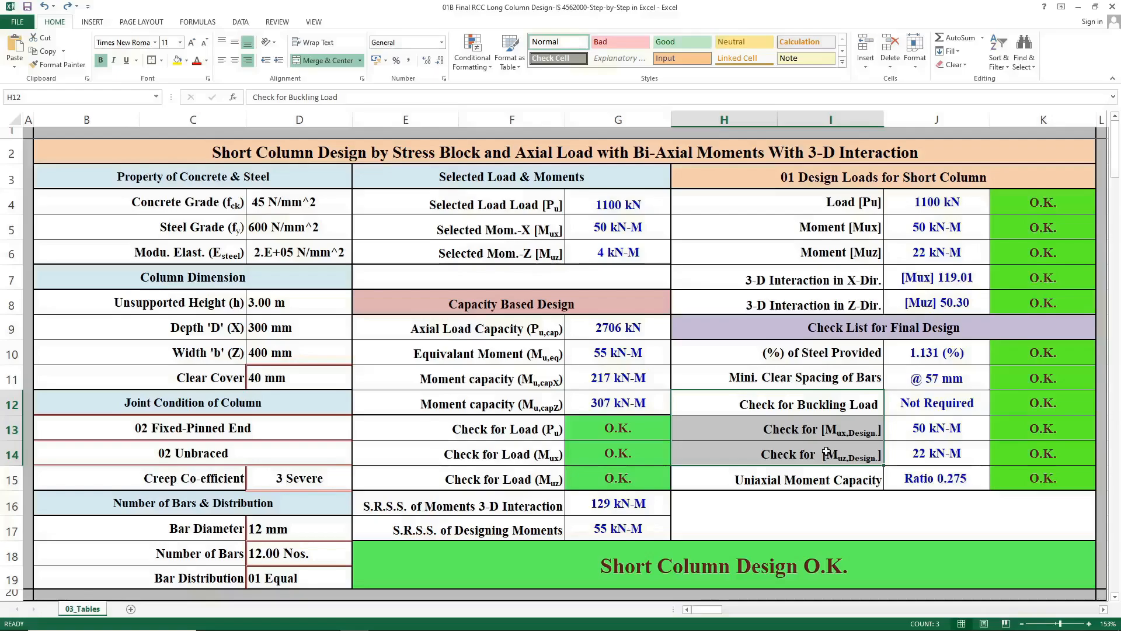
left_click(826, 482)
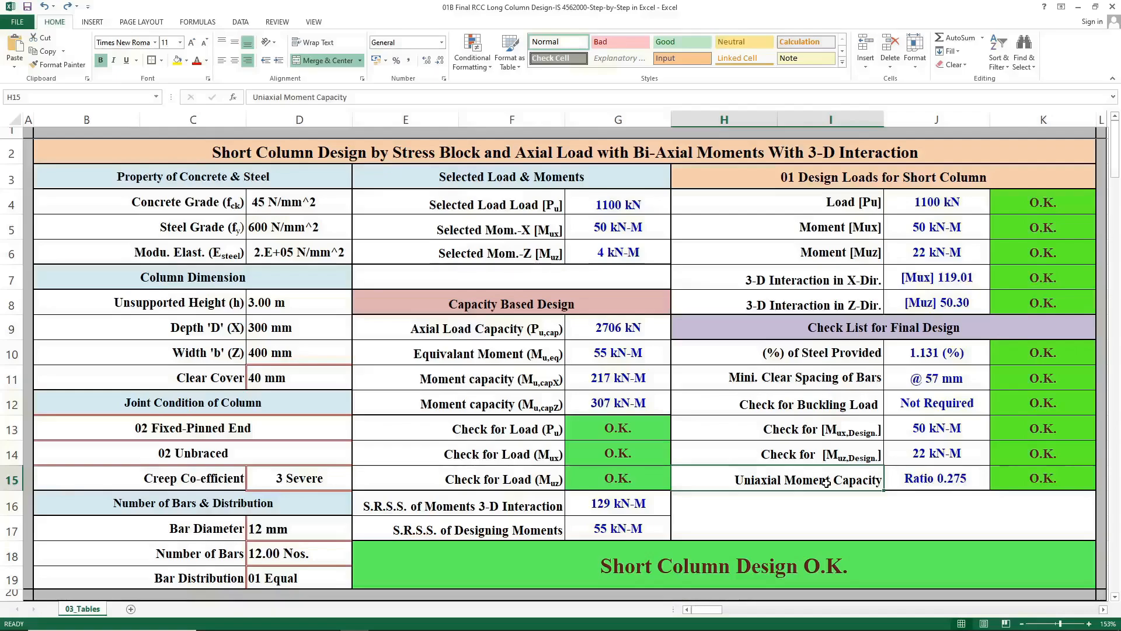
left_click(886, 480)
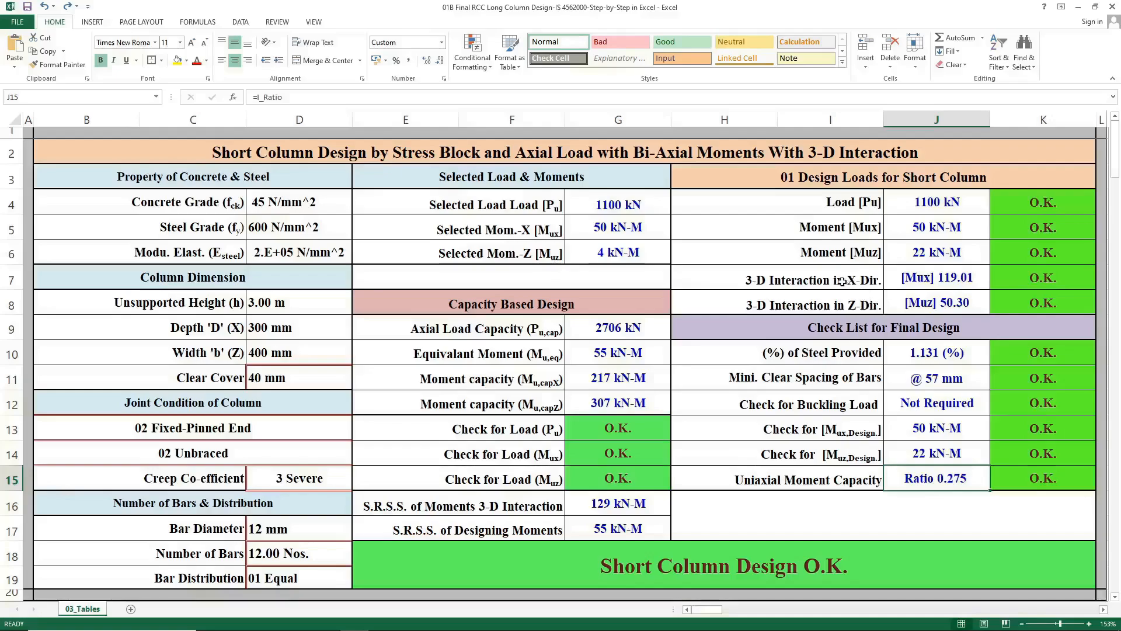
left_click(933, 282)
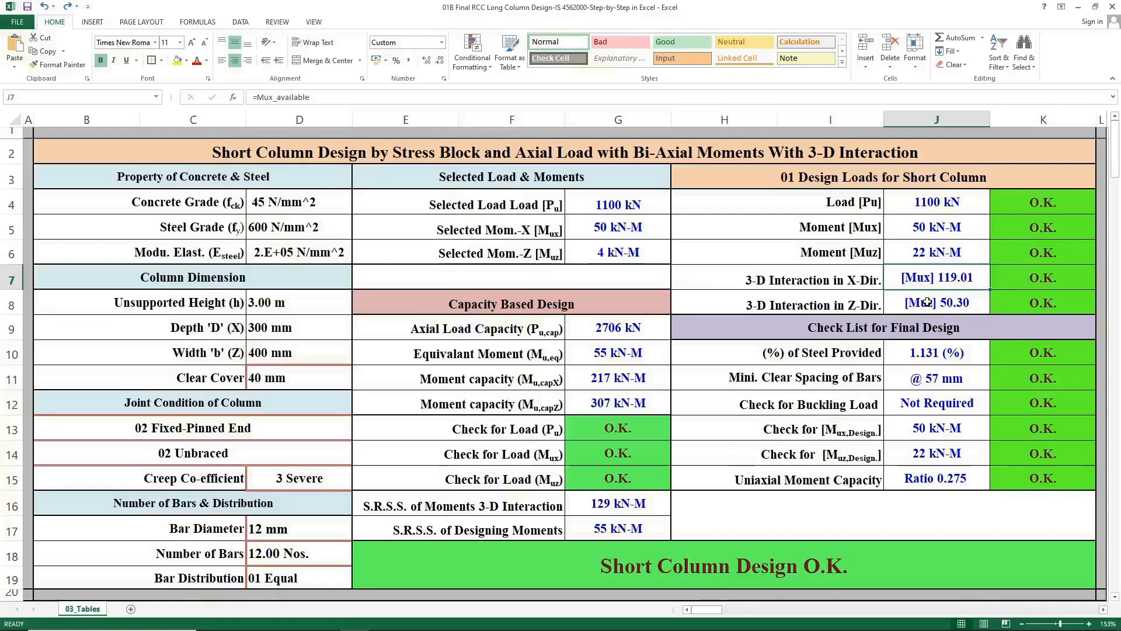
left_click(927, 302)
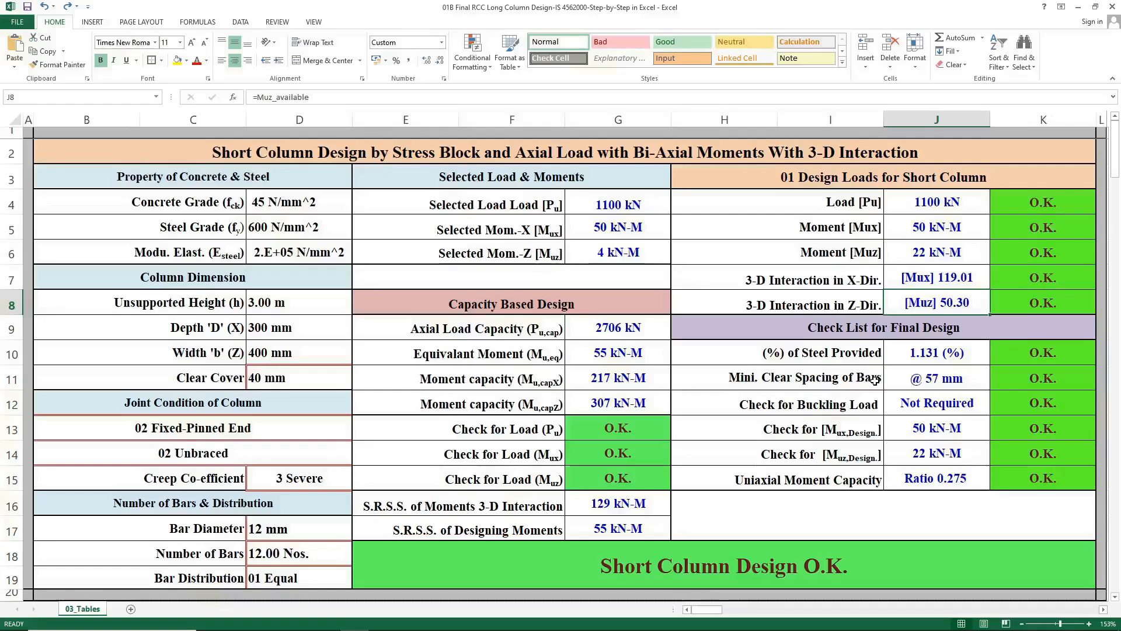
Set the concrete grade to 25 N/mm^2 and review the 3-D interaction values in X and Z directions.
left_click(327, 205)
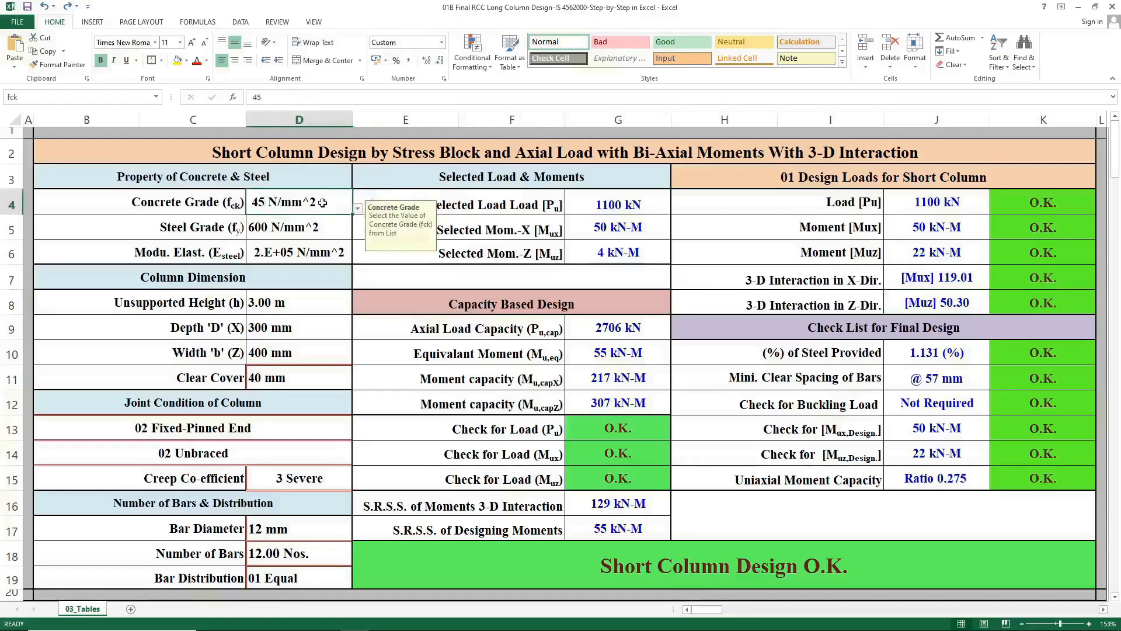
left_click(357, 208)
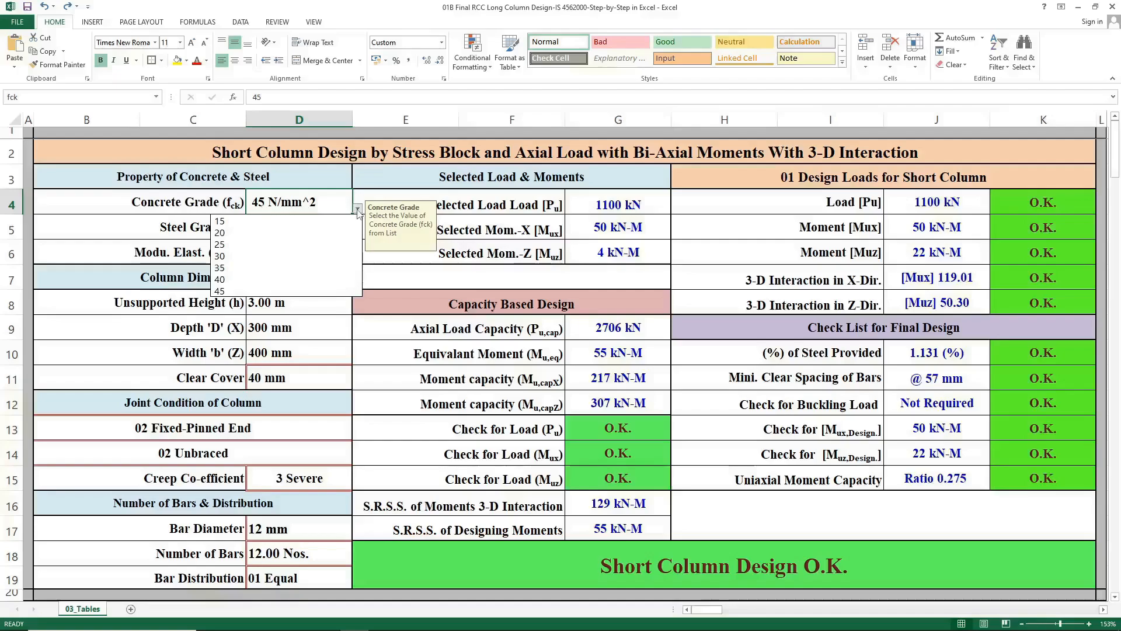
left_click(341, 244)
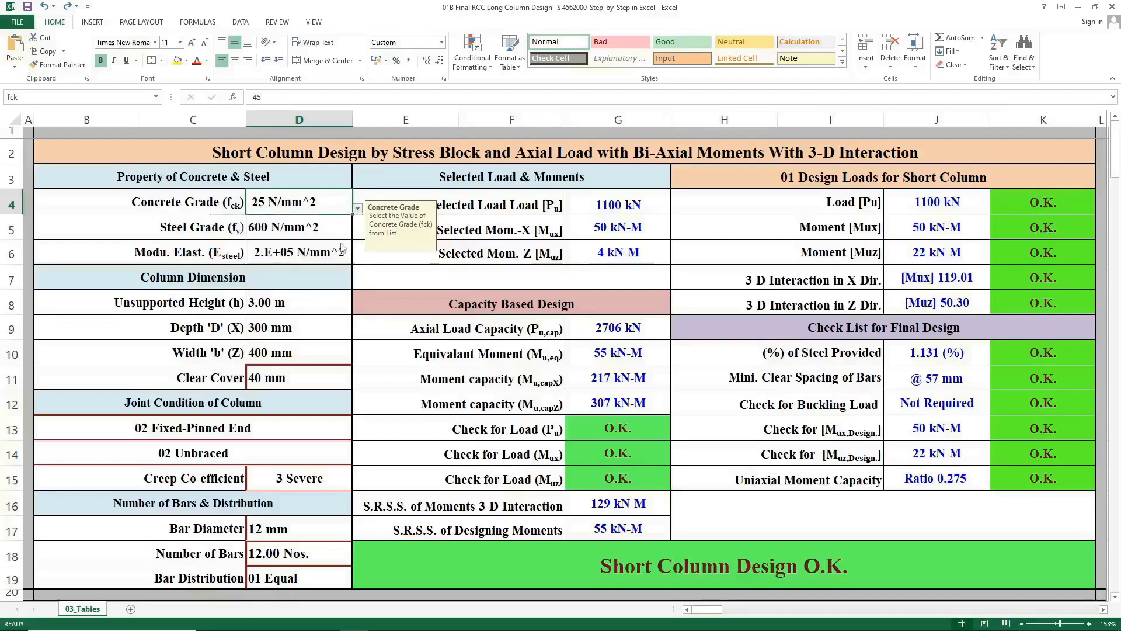
left_click(398, 273)
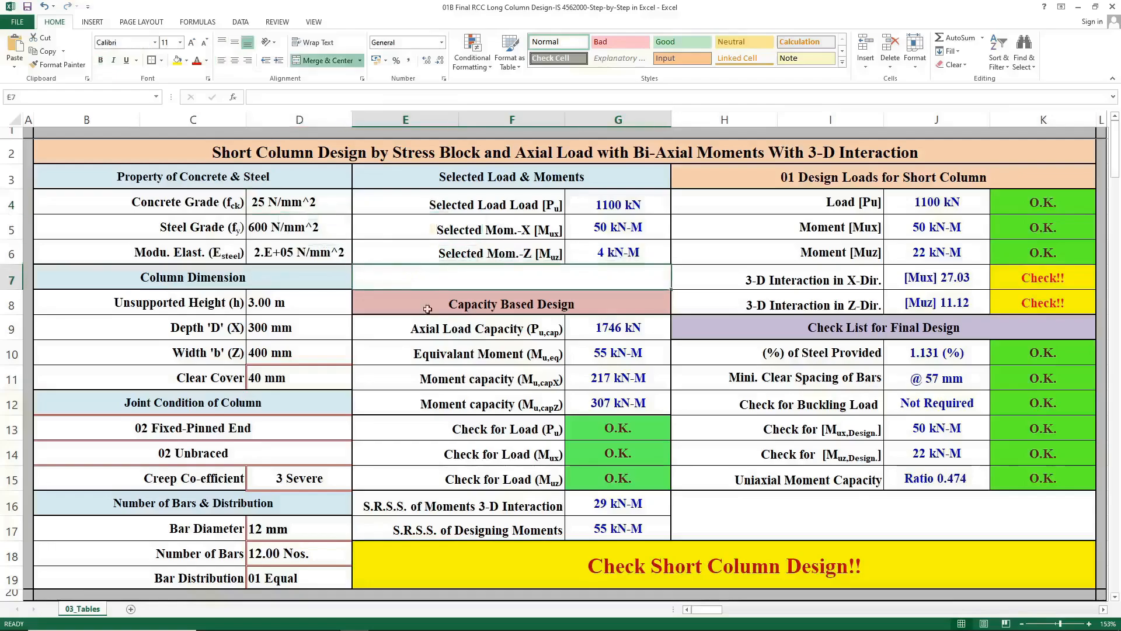
left_click(908, 283)
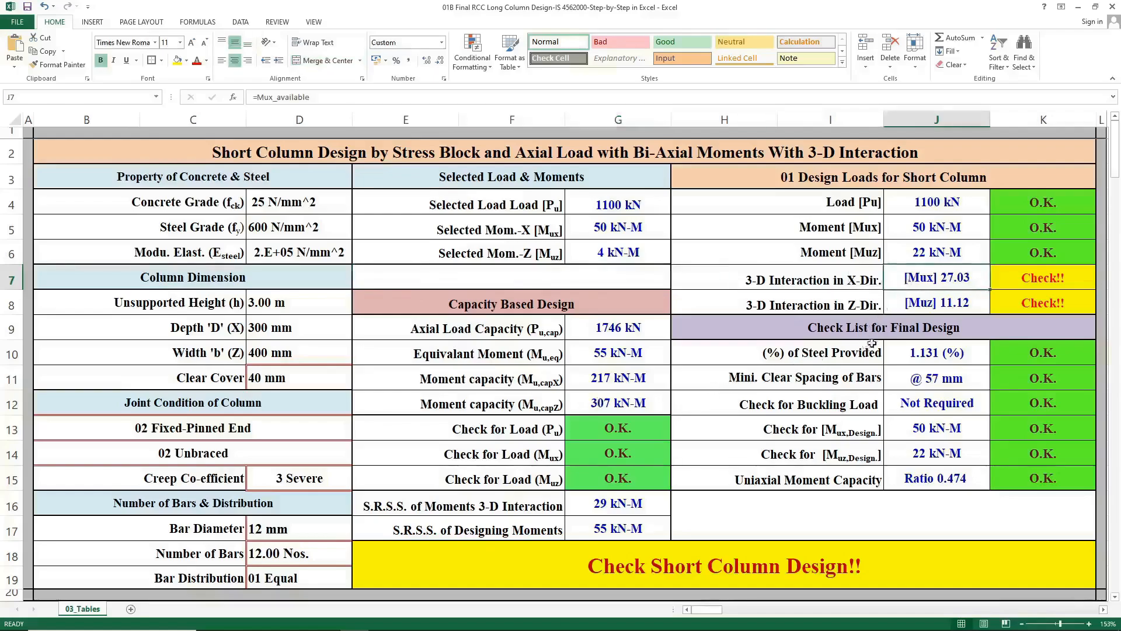
left_click(914, 306)
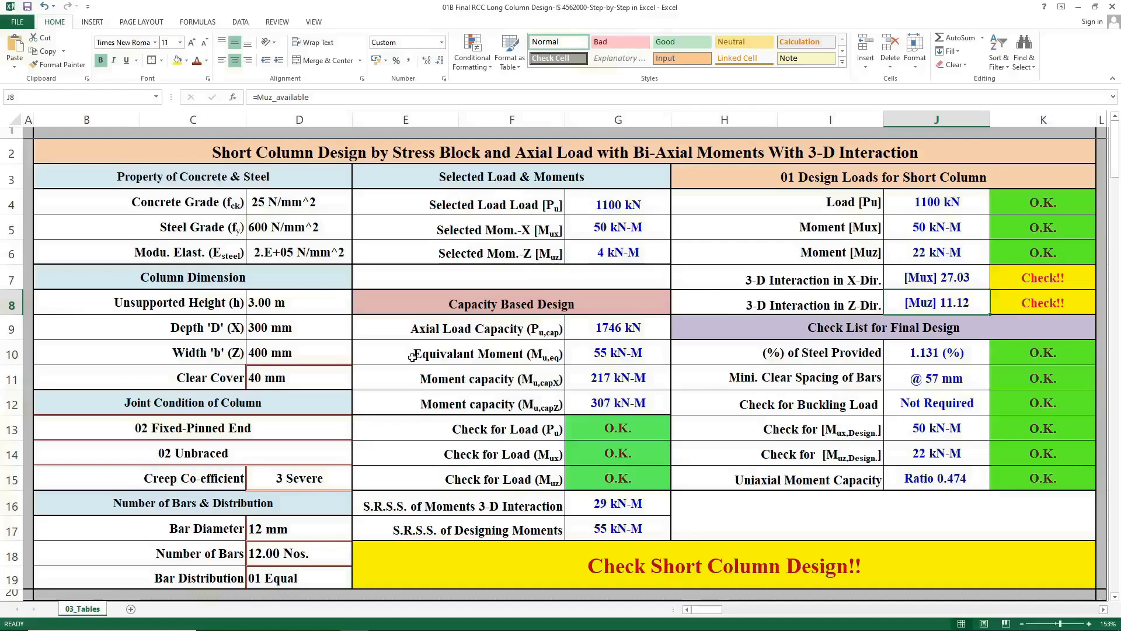
Set the column depth to 325 mm and width to 500 mm, then recheck the 3-D interaction cells.
left_click(299, 331)
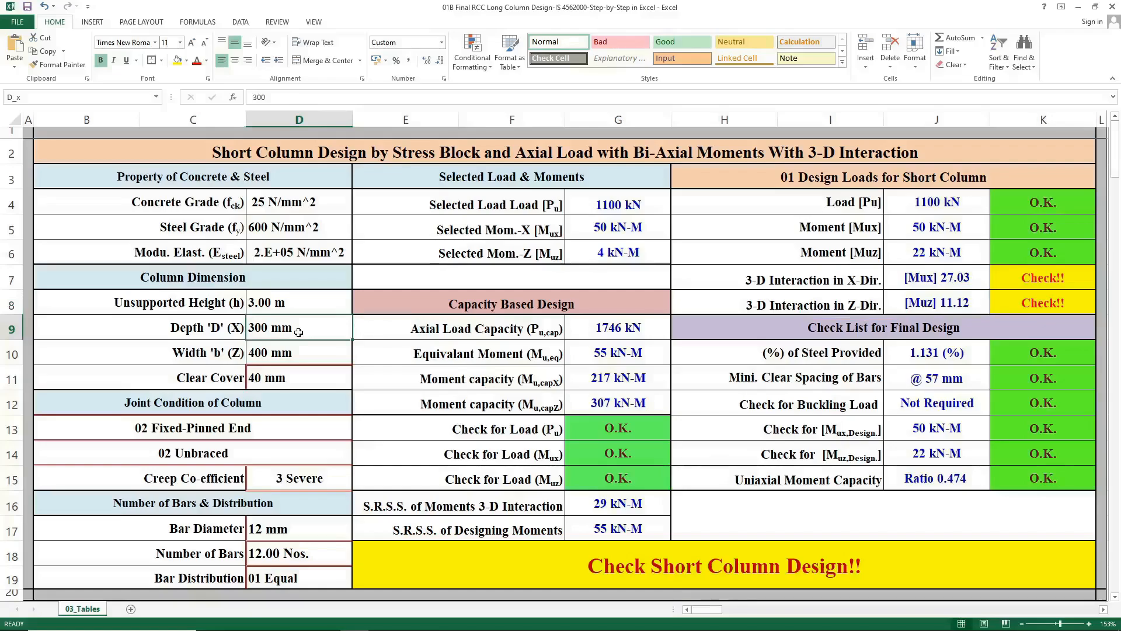
type("325")
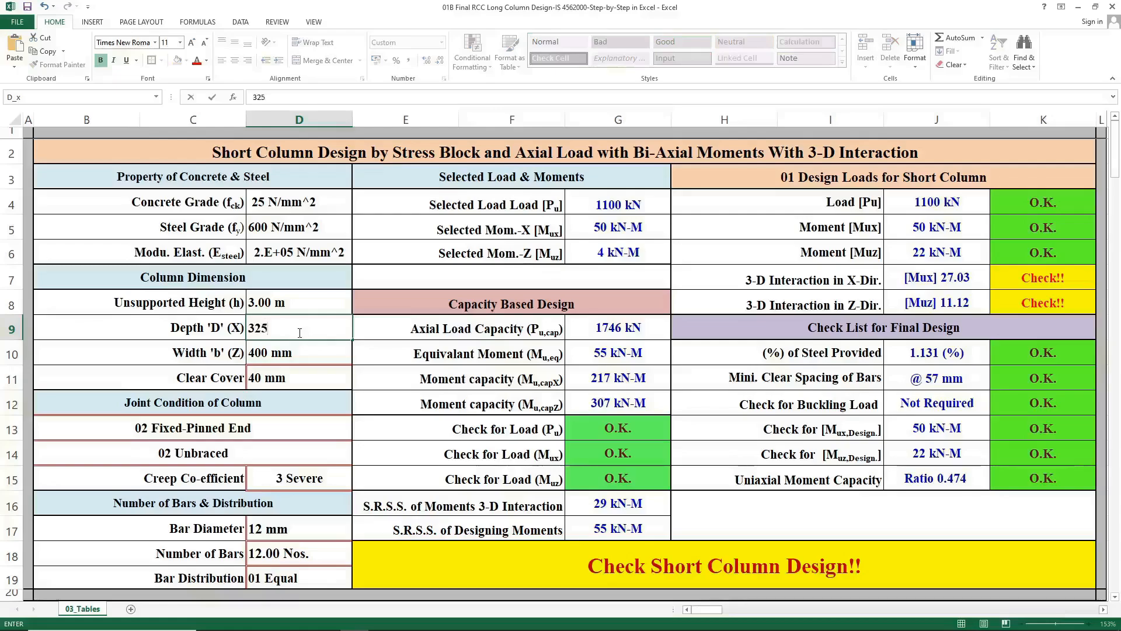
key("Return")
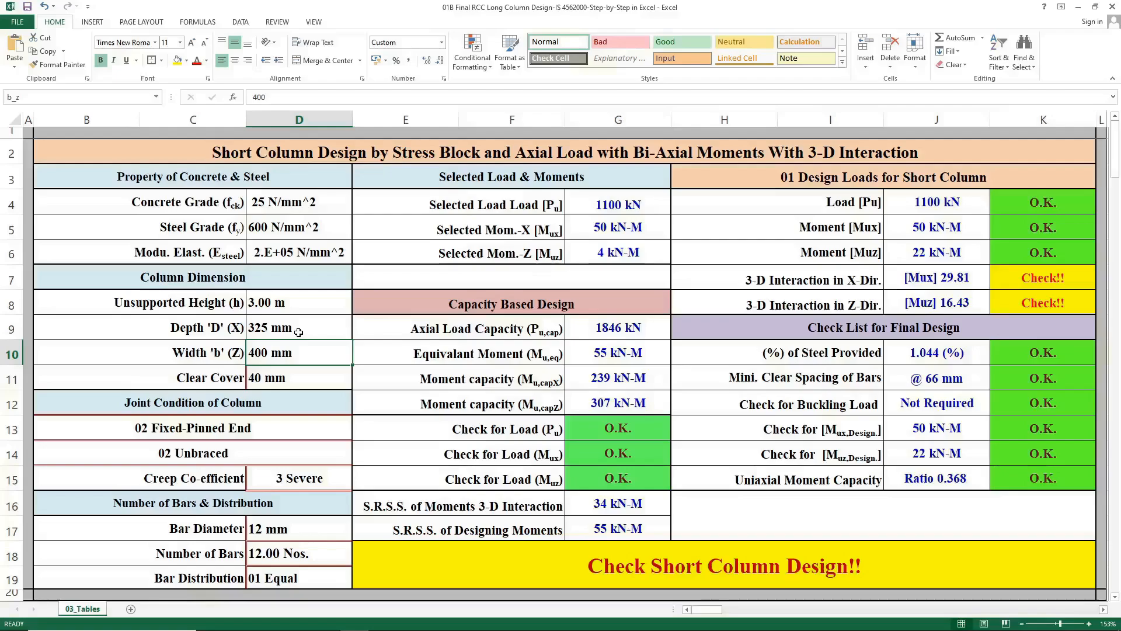
type("500")
key("Return")
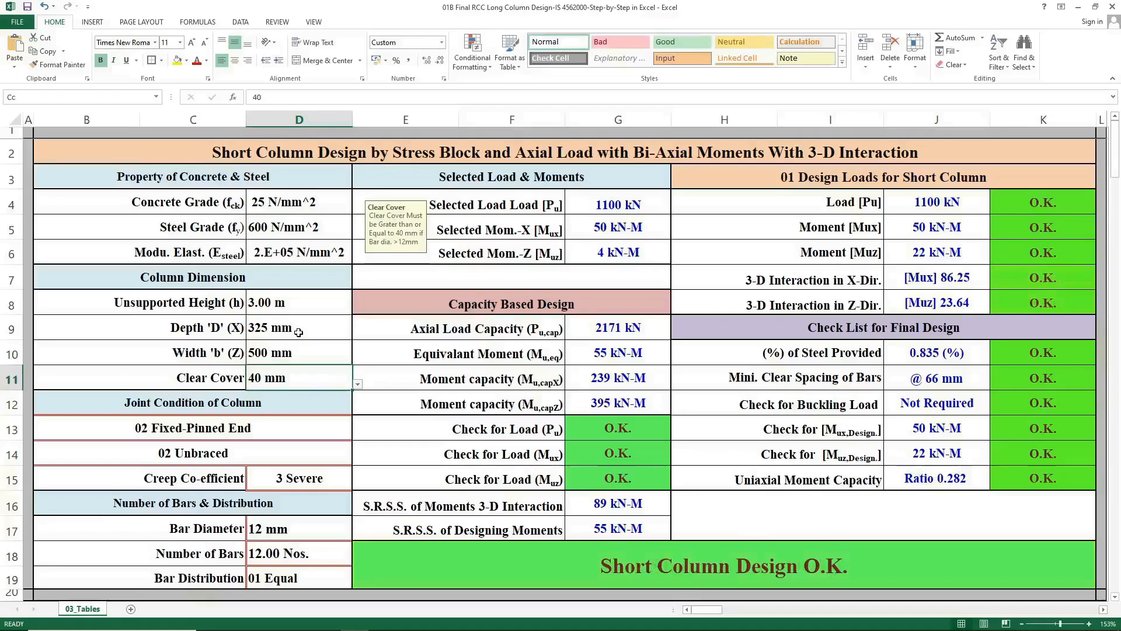
left_click(908, 273)
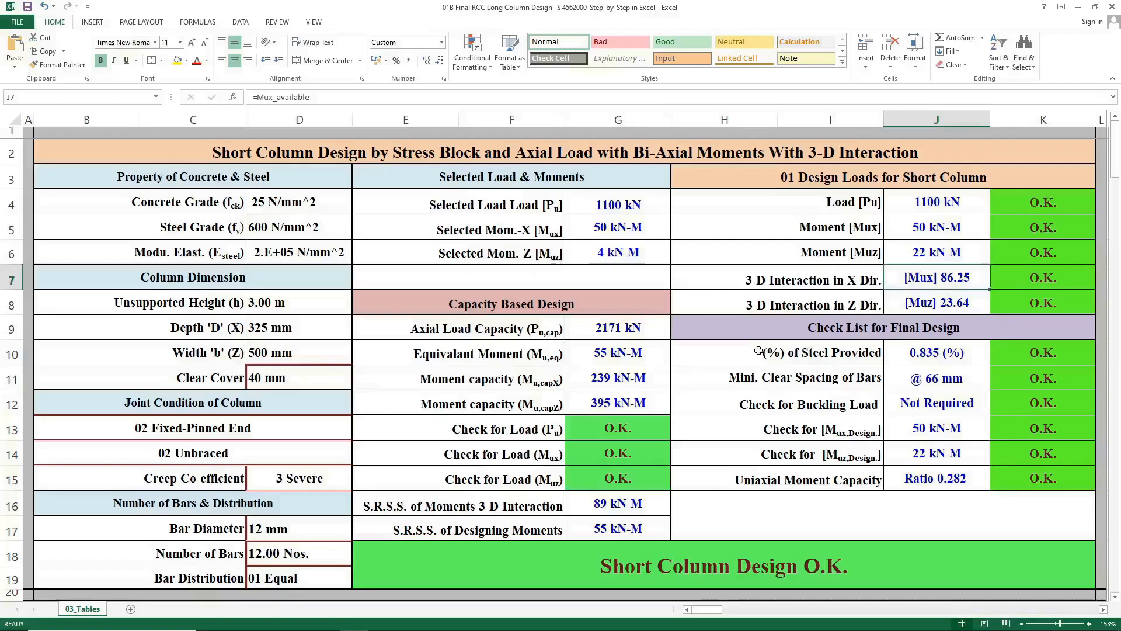
left_click(909, 304)
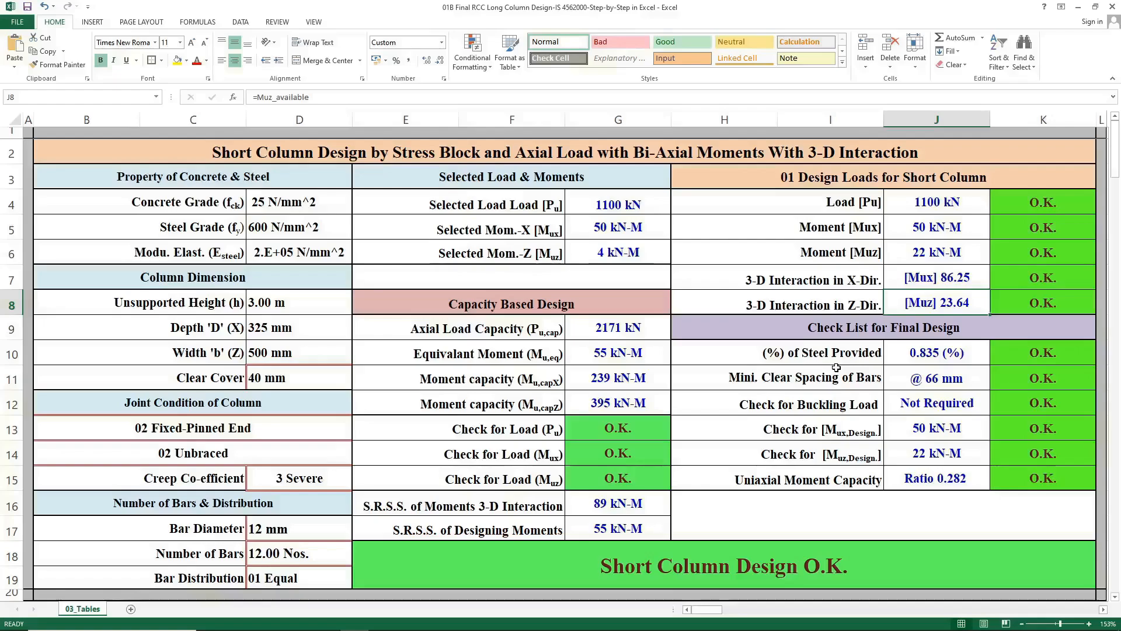
left_click(505, 278)
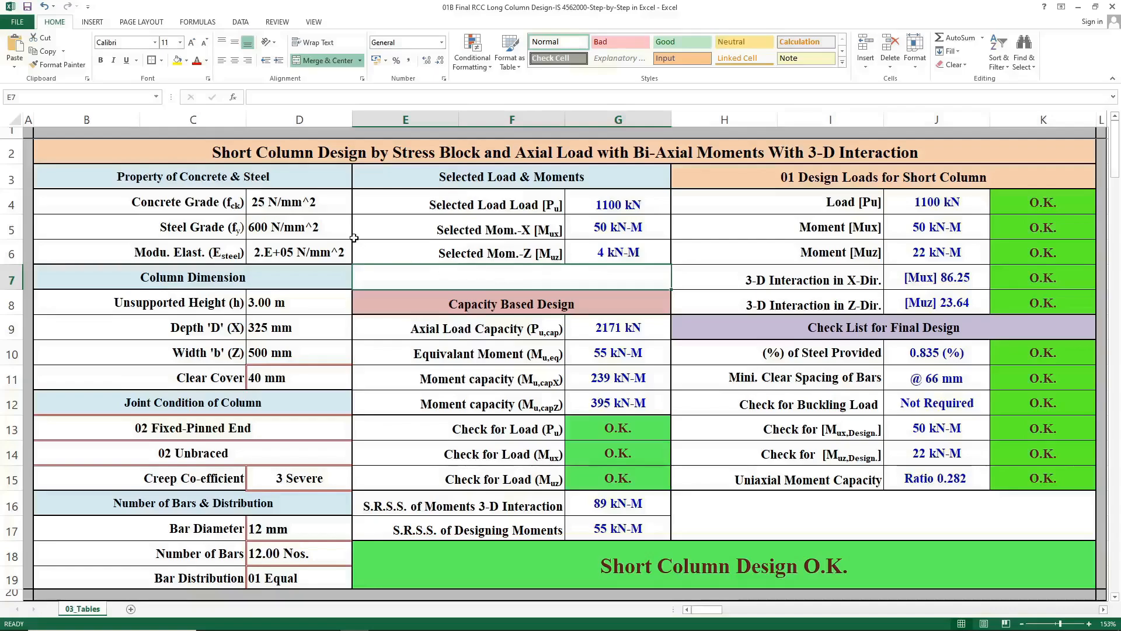
Set the steel grade to 415 N/mm^2.
left_click(344, 232)
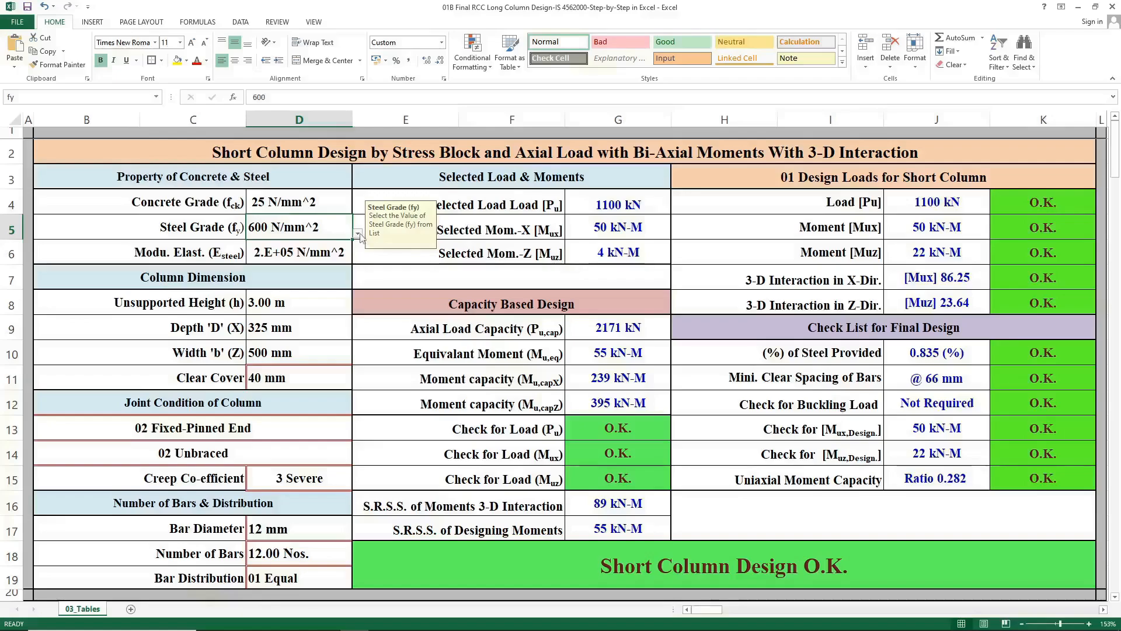
left_click(357, 235)
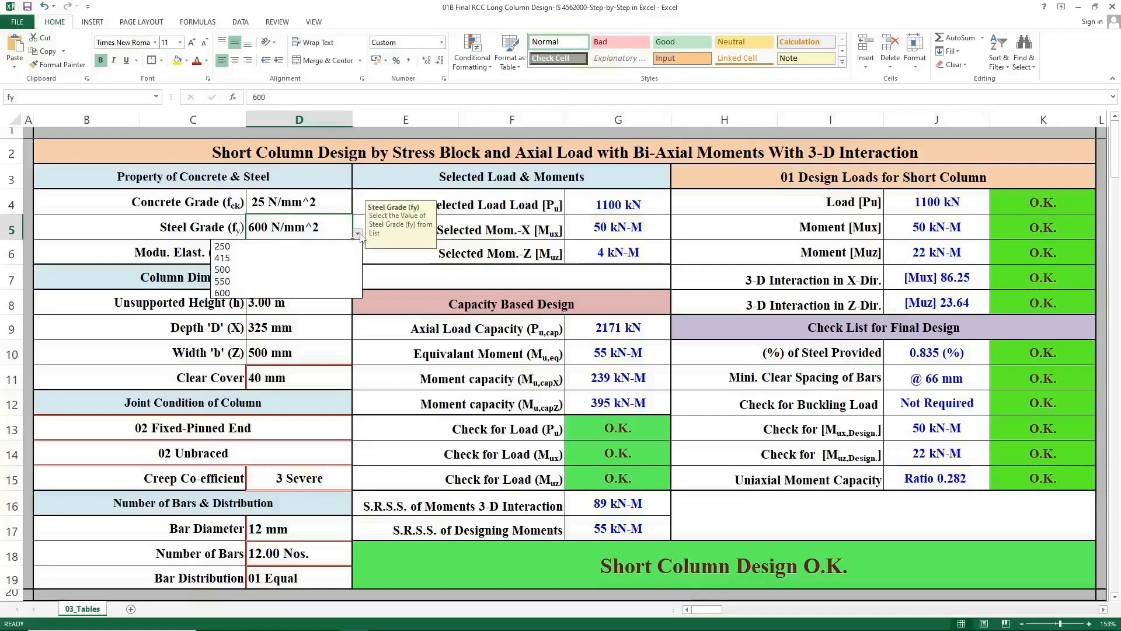
left_click(331, 258)
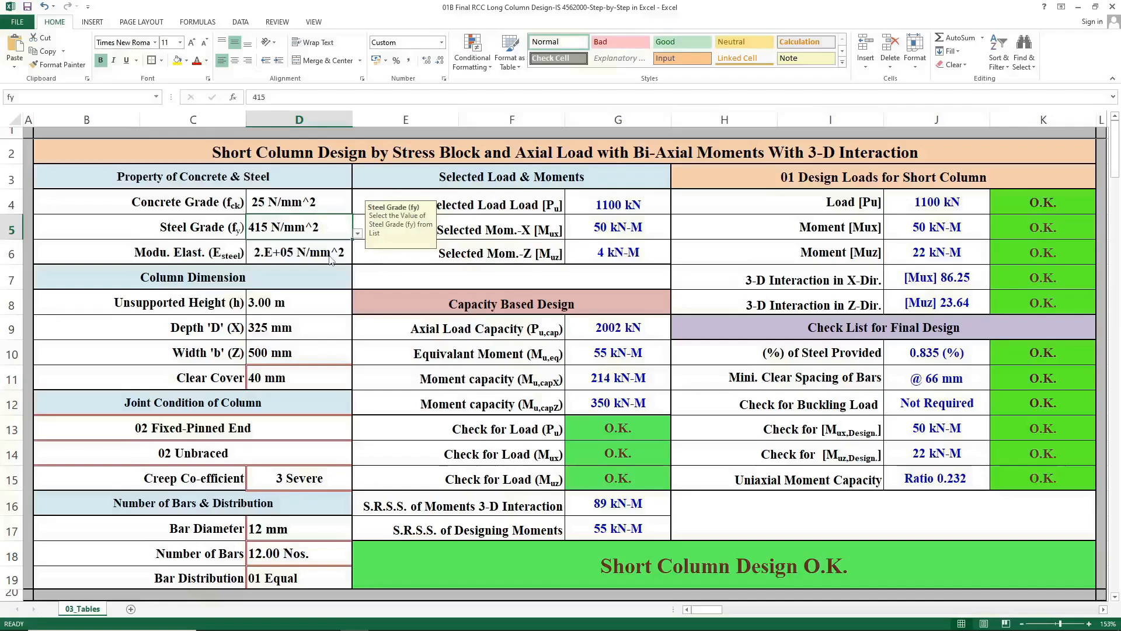
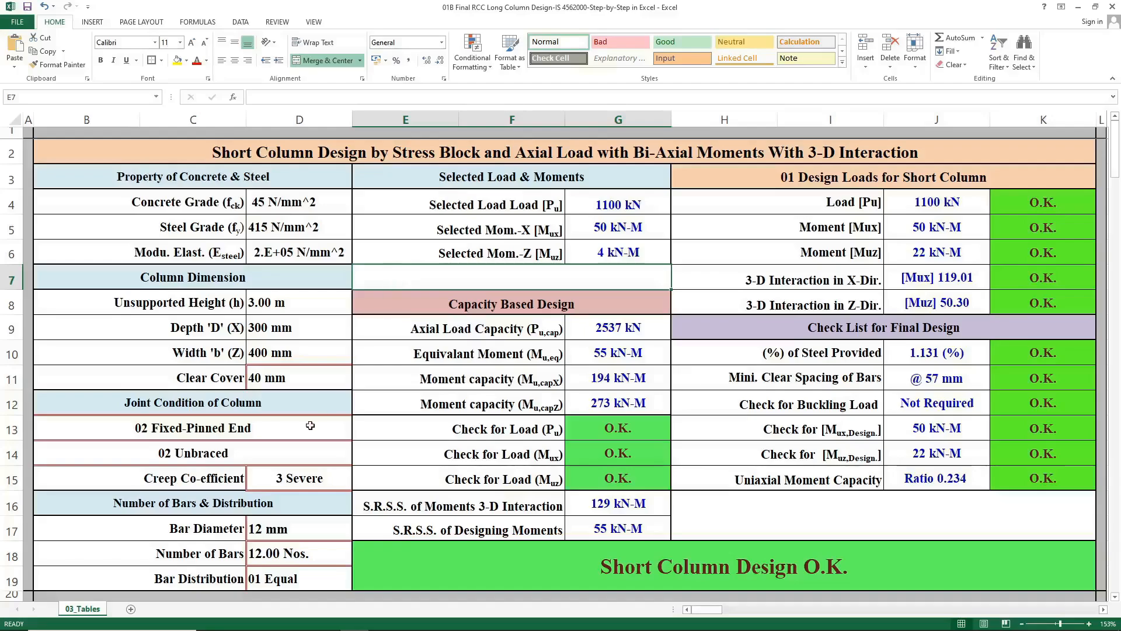
Review the column's end condition and bracing options in the joint condition section.
left_click(282, 279)
left_click(283, 407)
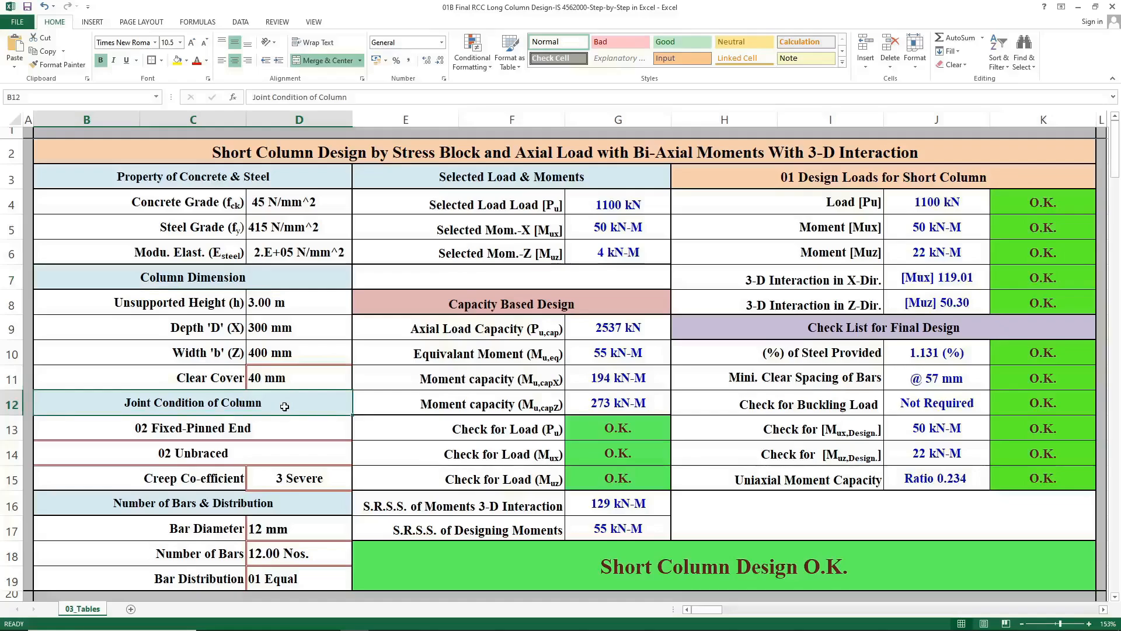
left_click(284, 425)
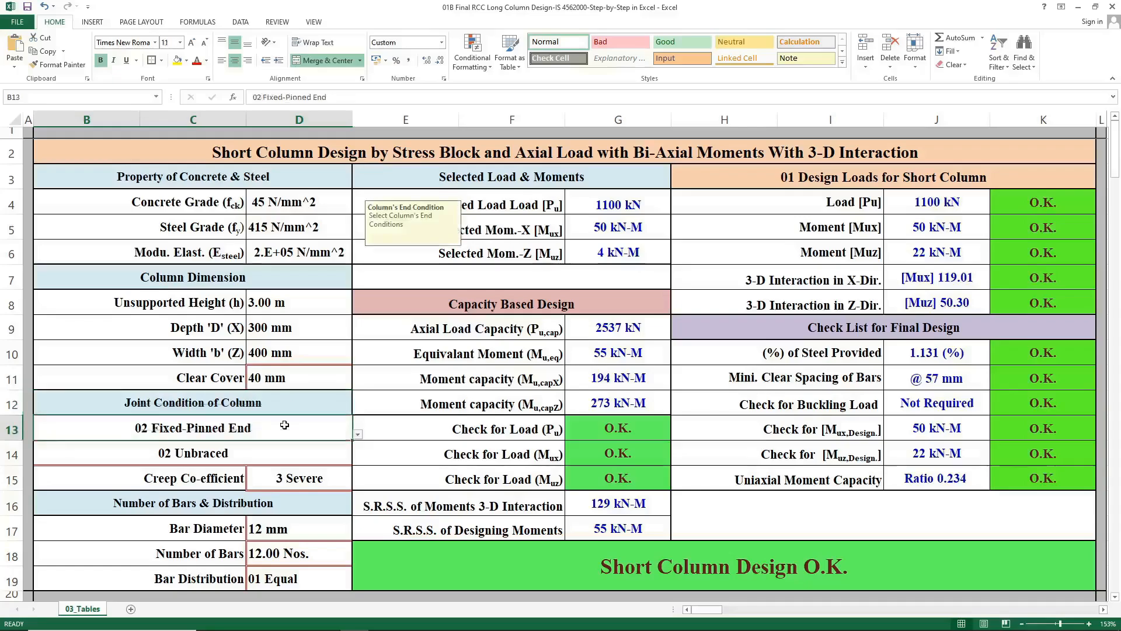
left_click(278, 453)
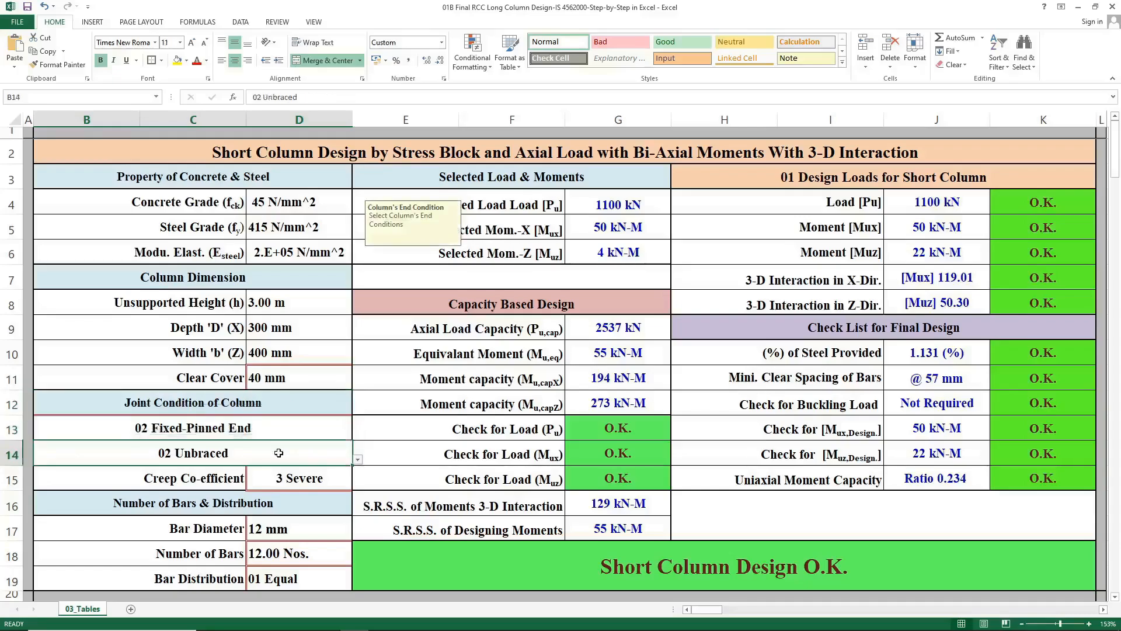
left_click(284, 418)
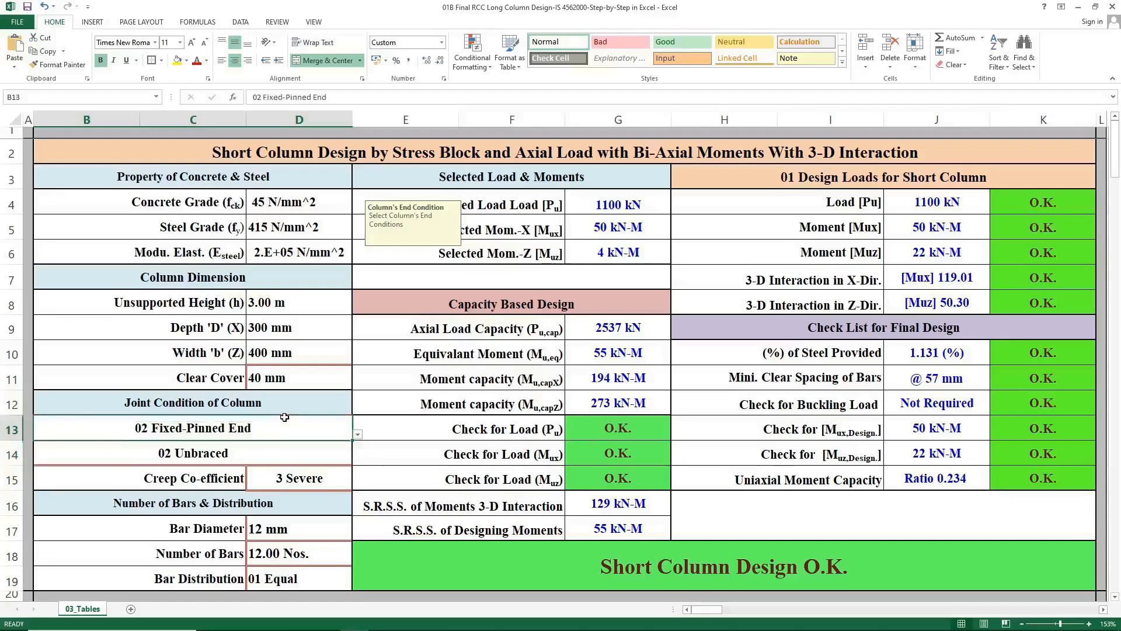
left_click(358, 435)
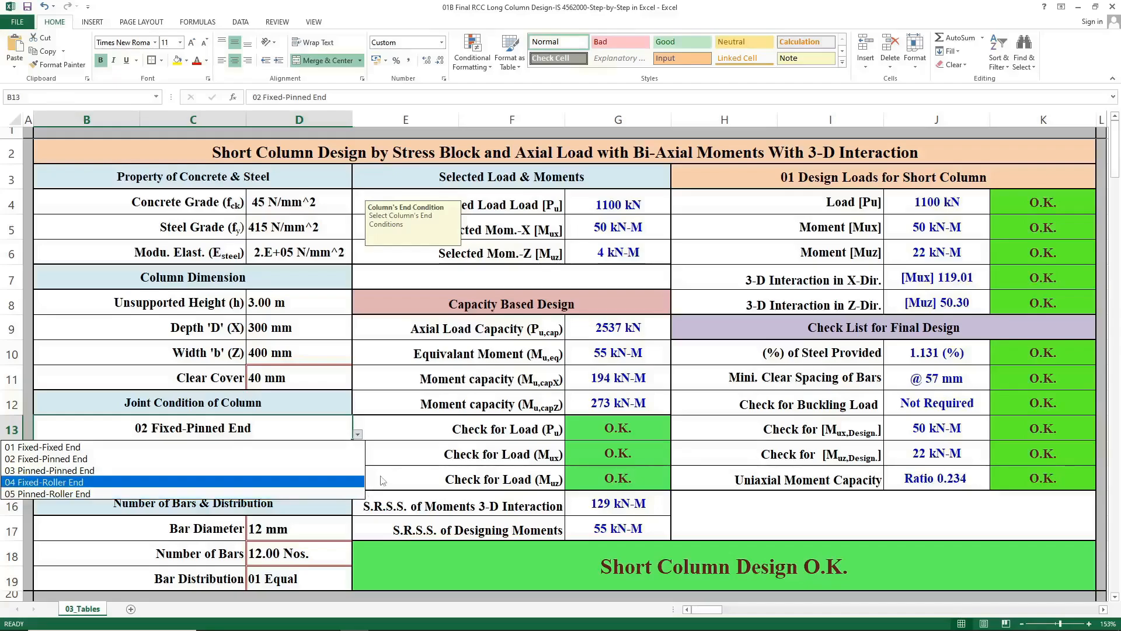
key("Escape")
left_click(329, 451)
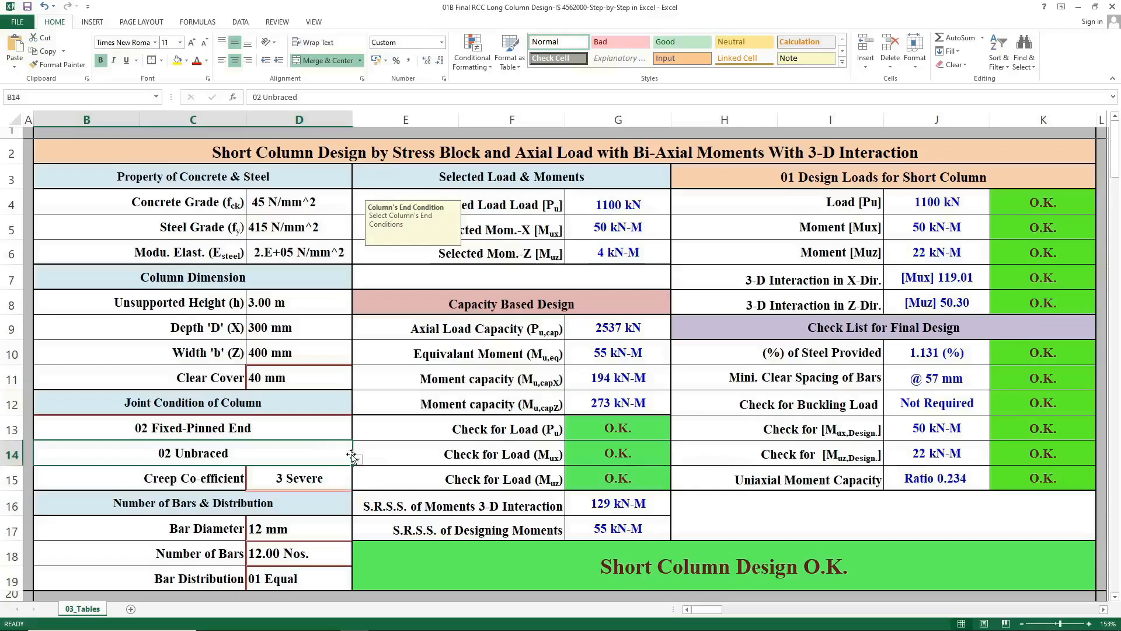
left_click(357, 460)
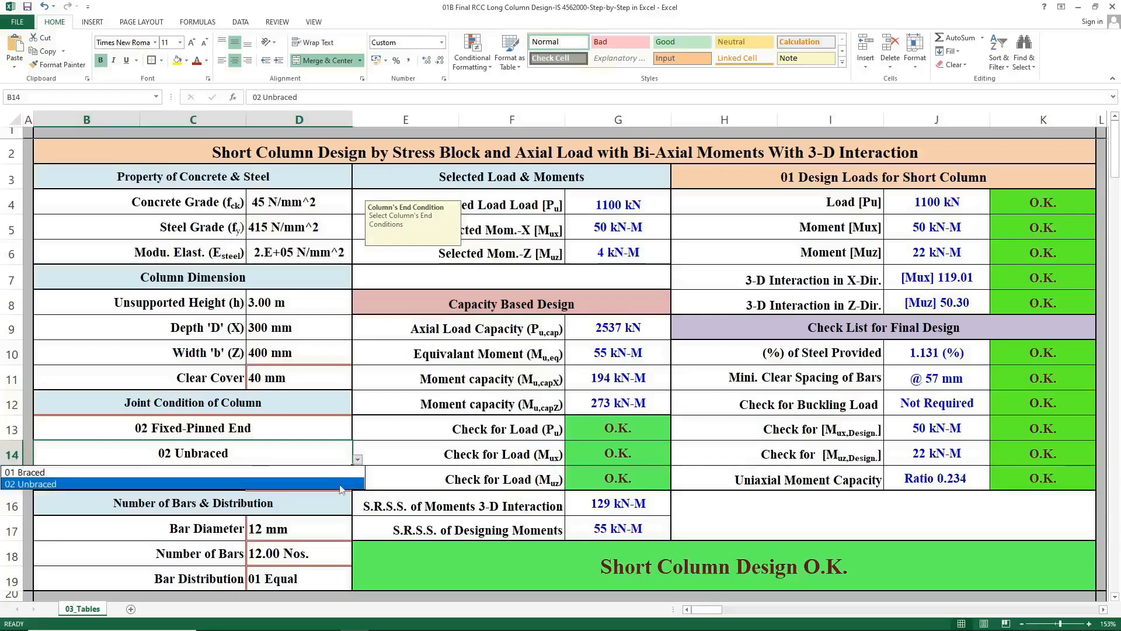
left_click(382, 485)
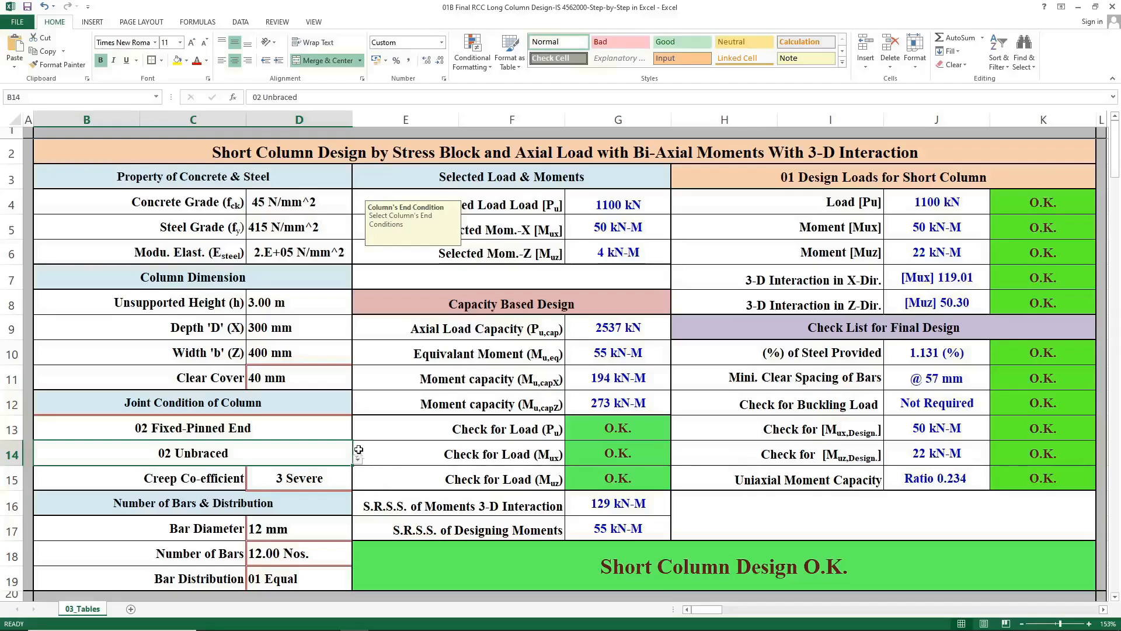
Set the column's end condition to 03 Pinned-Pinned End.
left_click(348, 432)
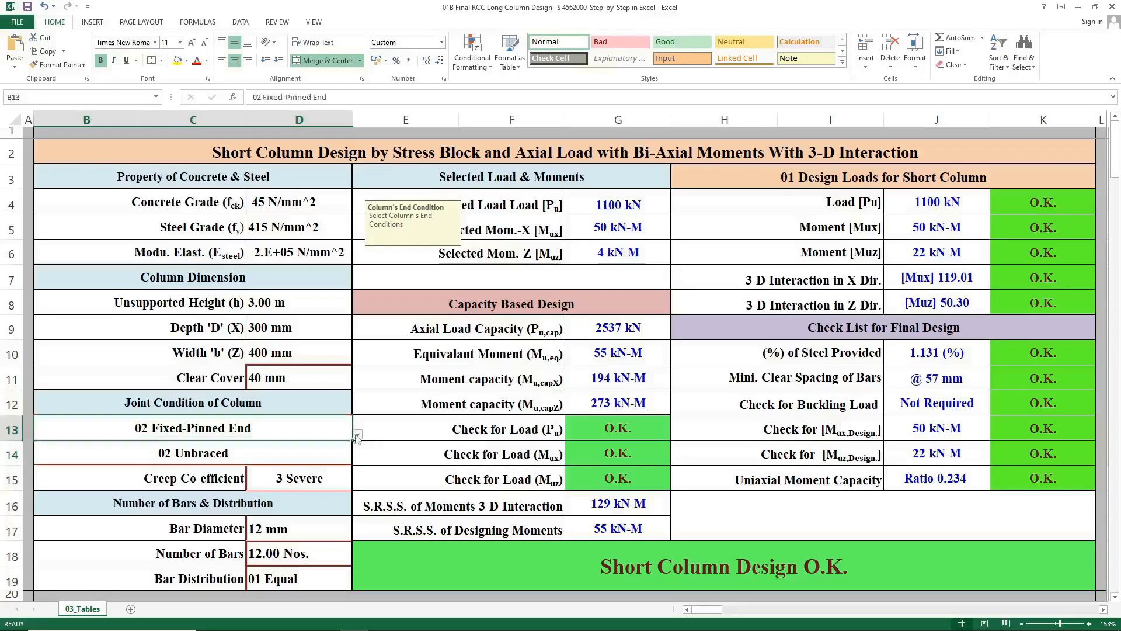
left_click(358, 435)
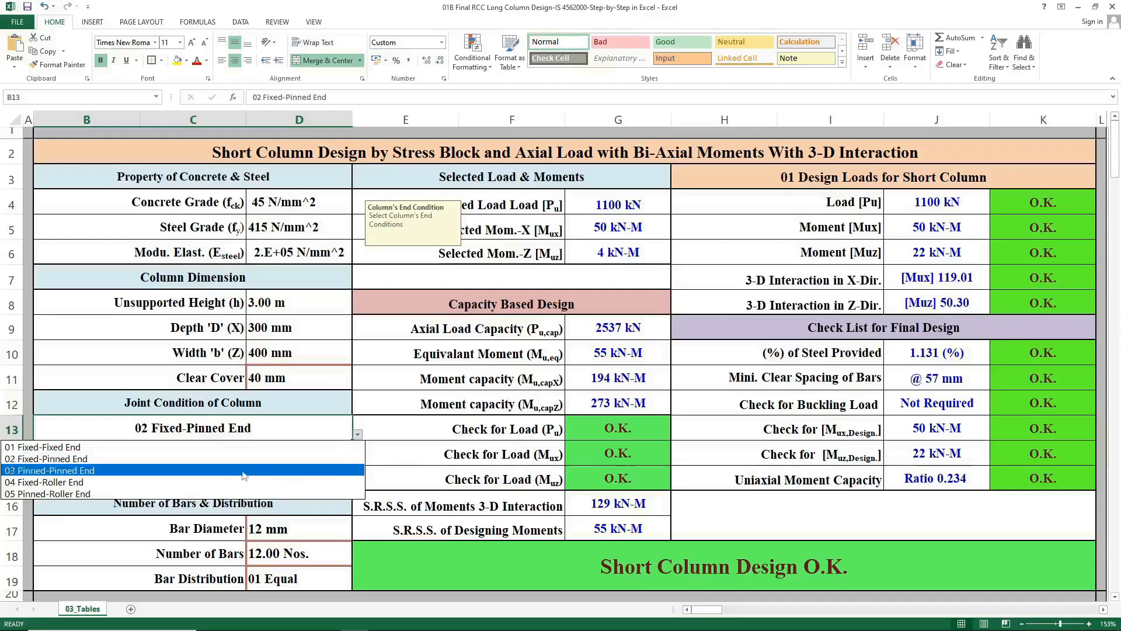
left_click(391, 446)
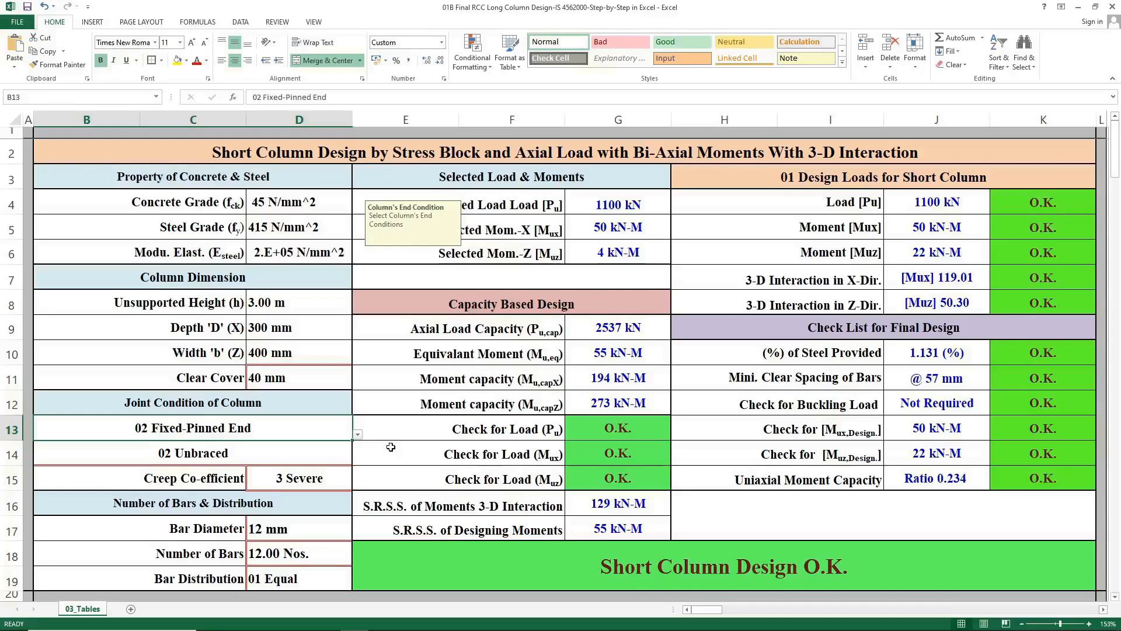
left_click(357, 434)
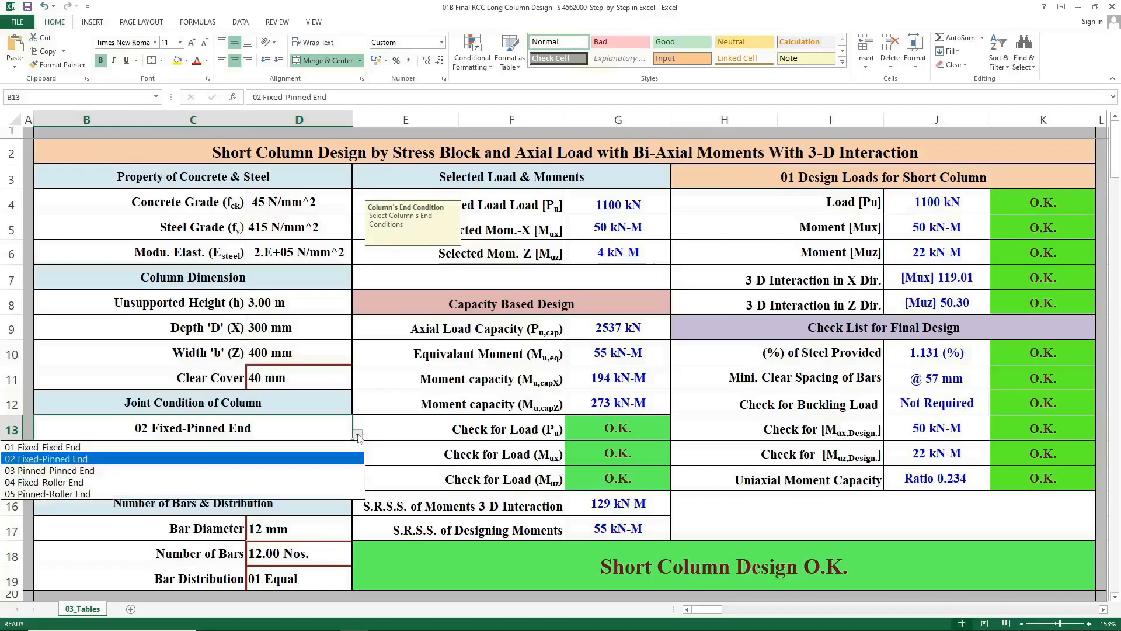
left_click(321, 471)
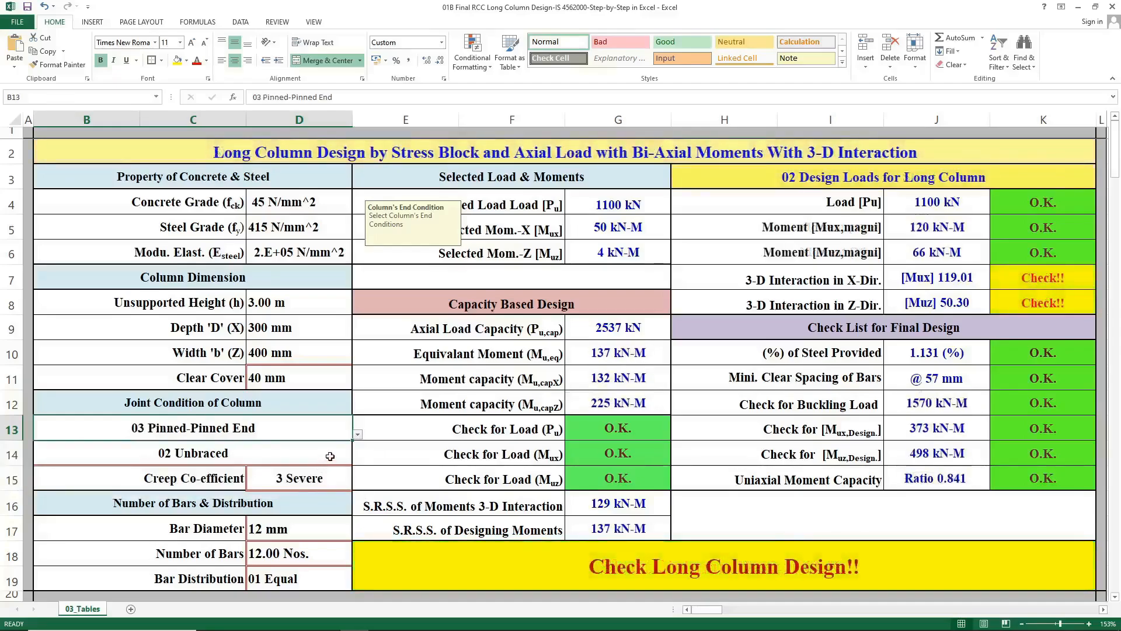
Set the column bracing to 01 Braced.
left_click(330, 456)
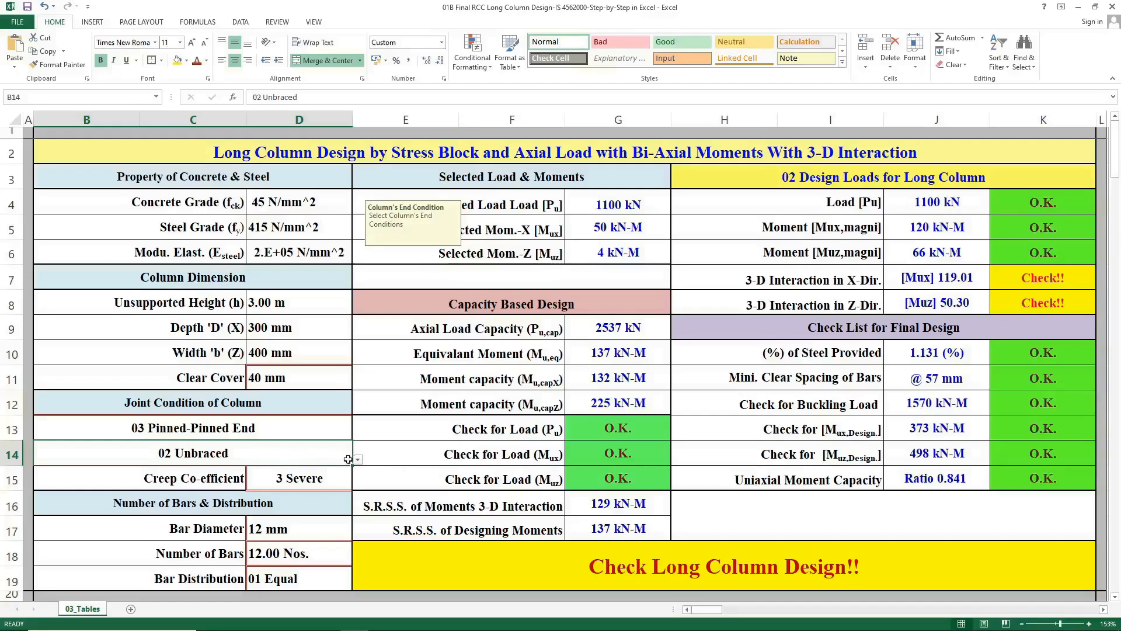
left_click(357, 459)
left_click(327, 473)
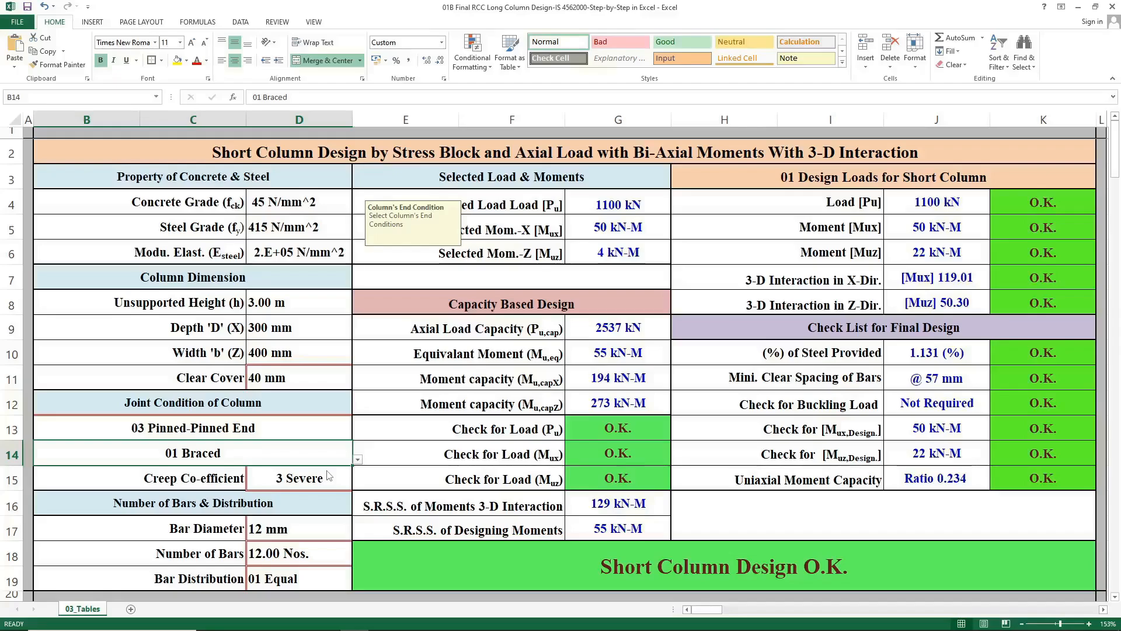
left_click(413, 274)
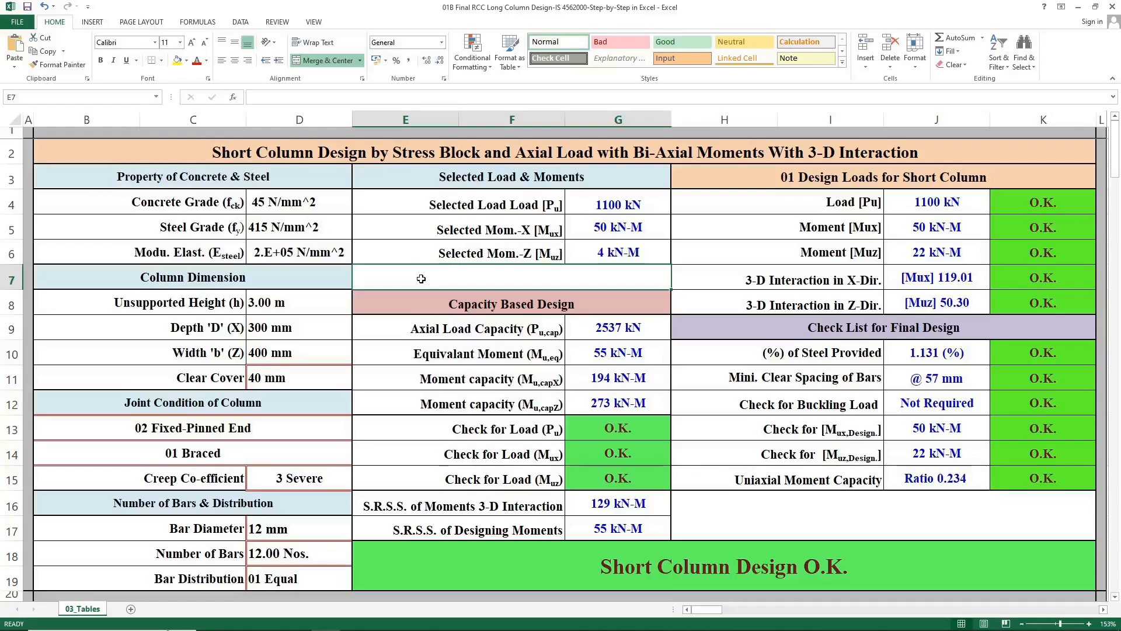
Review each input cell: grades, unsupported height, depth, width, cover, end condition, bracing and creep coefficient.
left_click(287, 205)
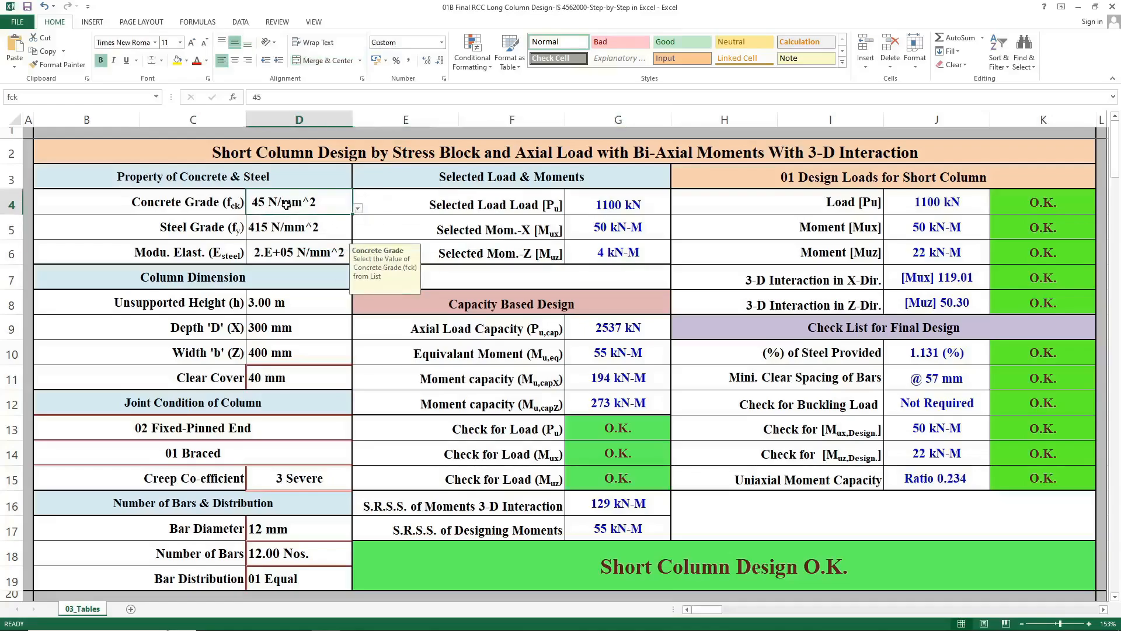
left_click(275, 238)
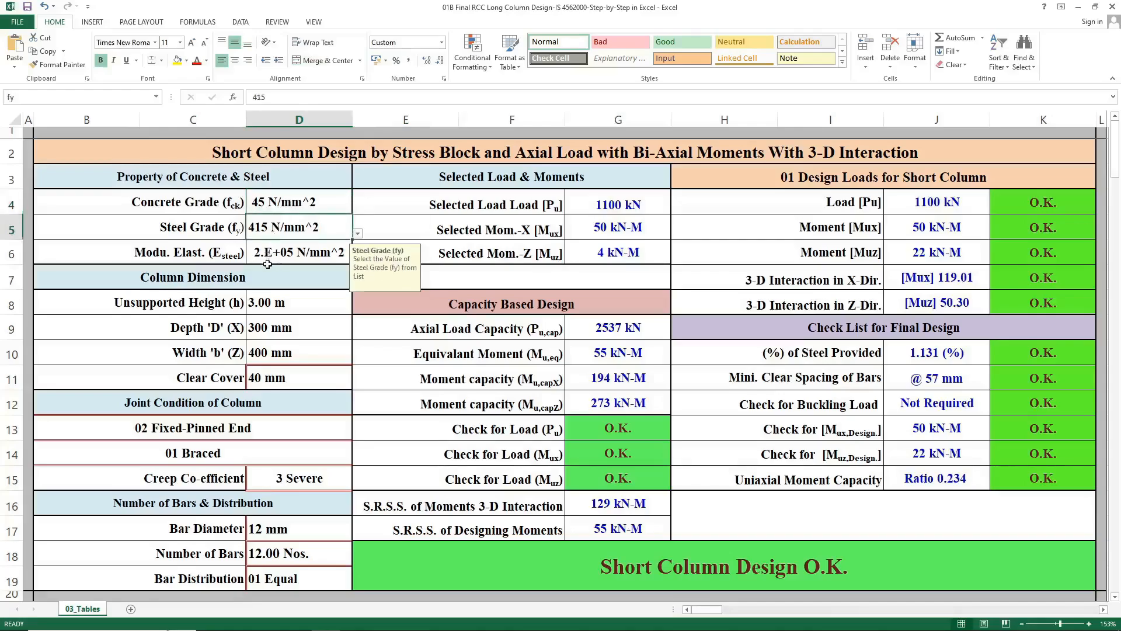
left_click(258, 306)
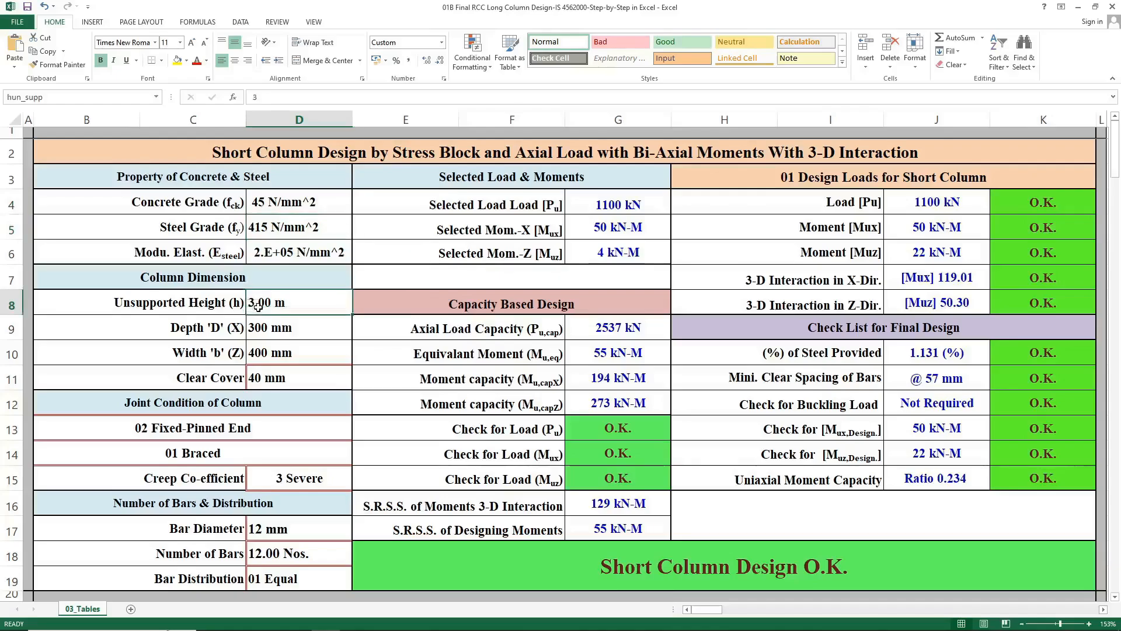
left_click(254, 338)
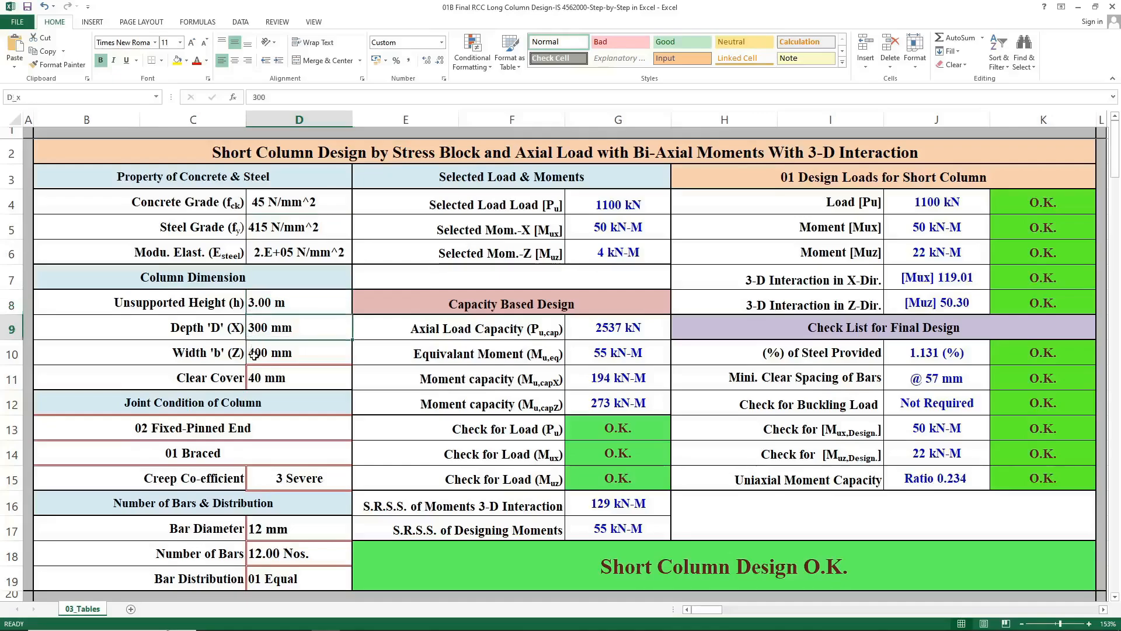
left_click(318, 354)
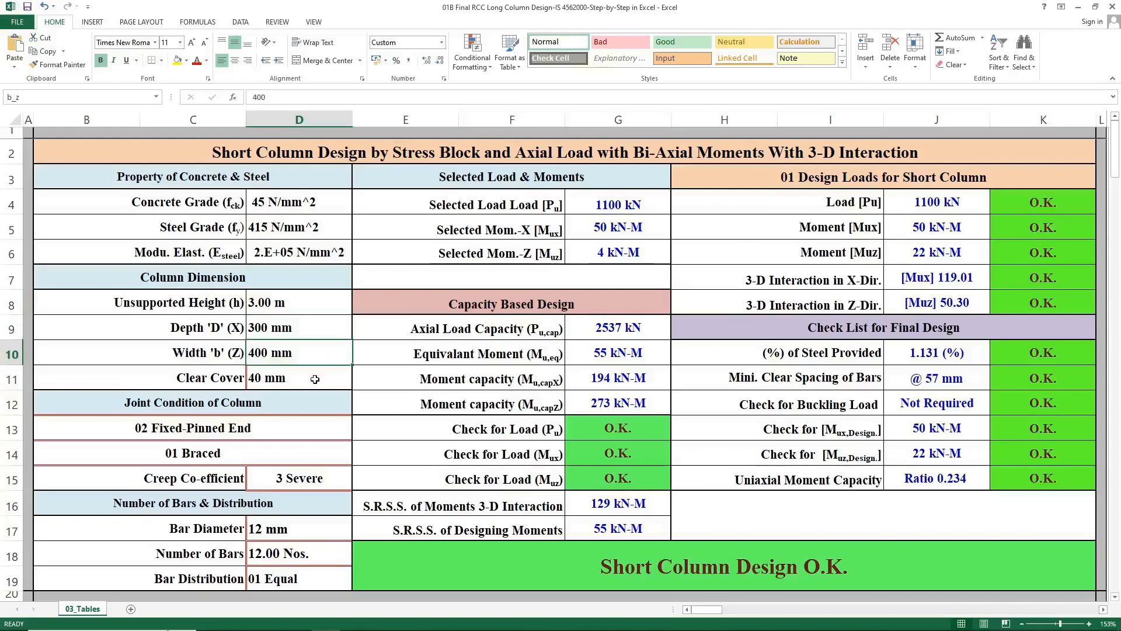
left_click(314, 379)
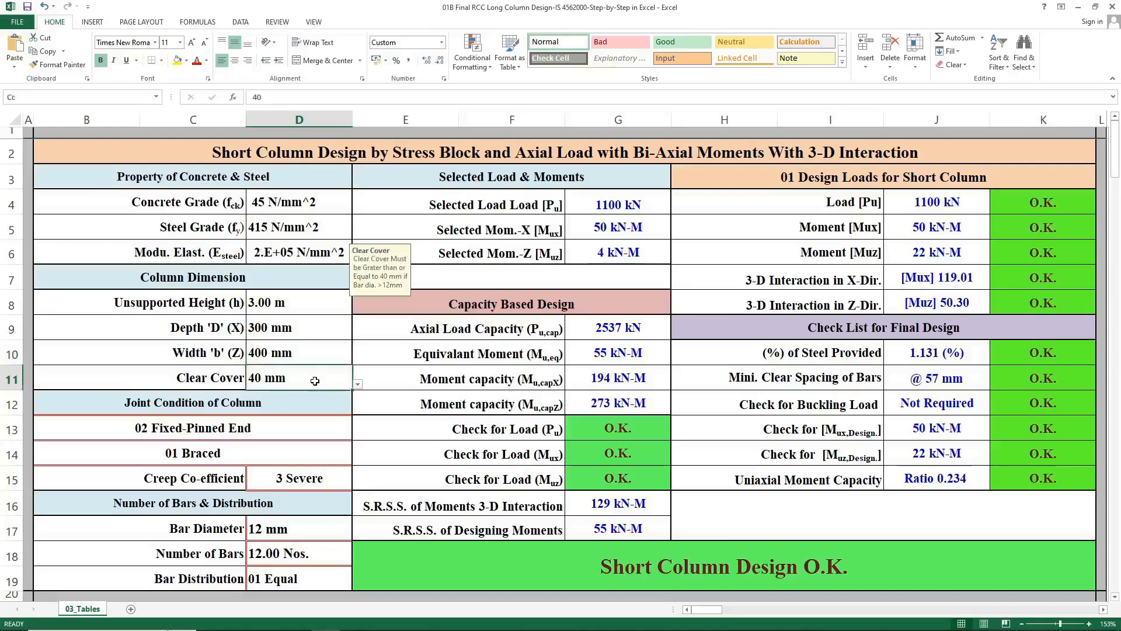
left_click(303, 429)
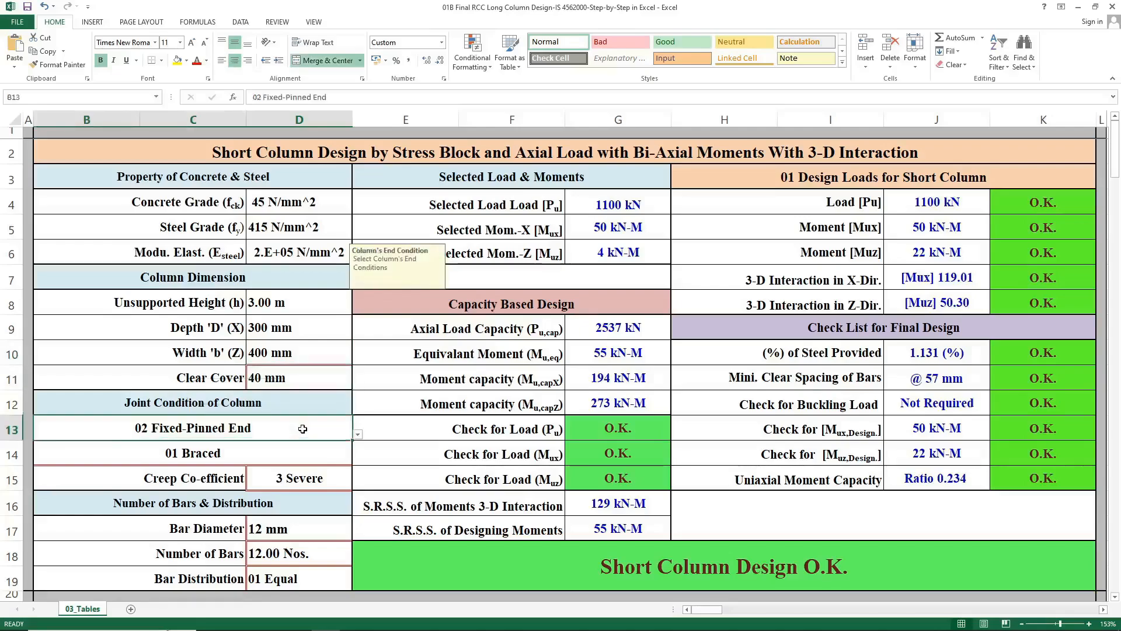
left_click(298, 456)
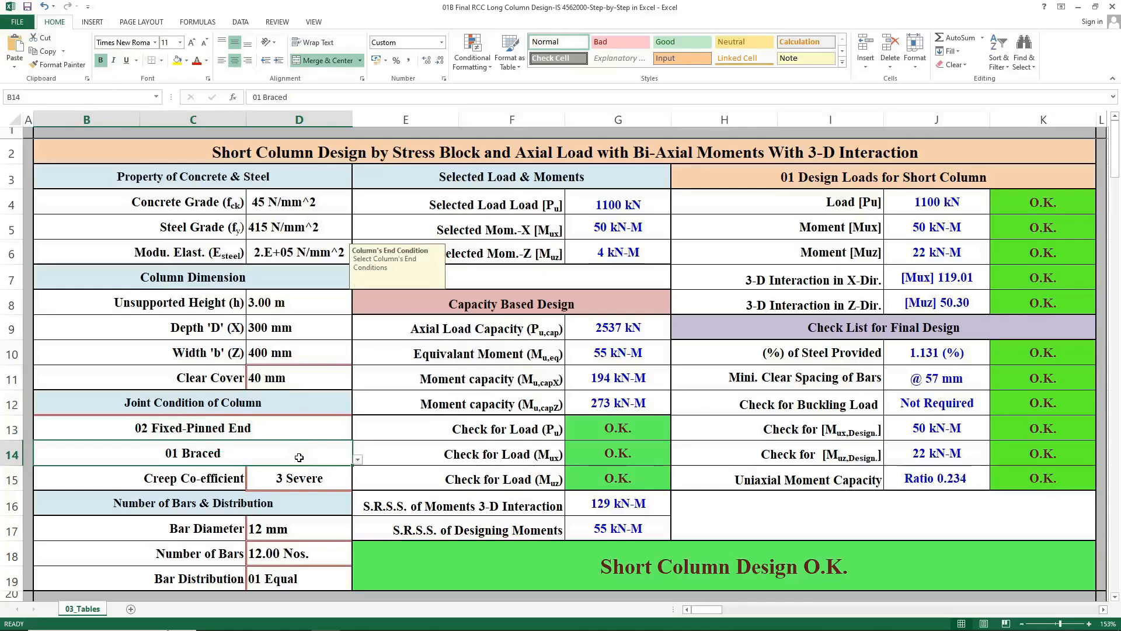
left_click(308, 479)
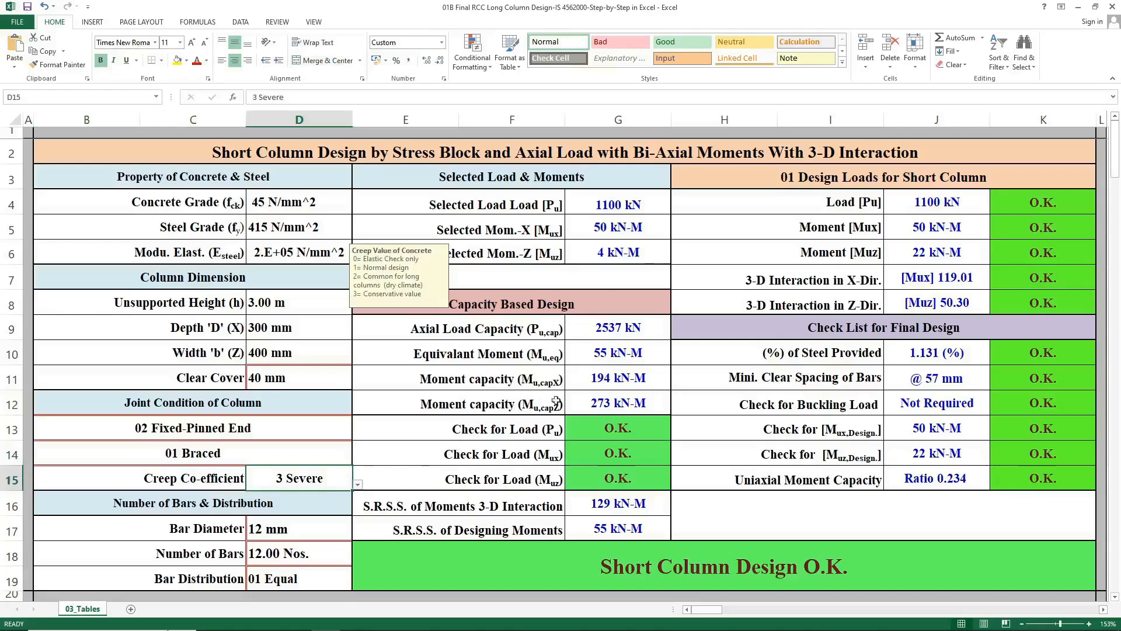
Inspect the selected load and moment formulas and the final design status formula.
left_click(610, 205)
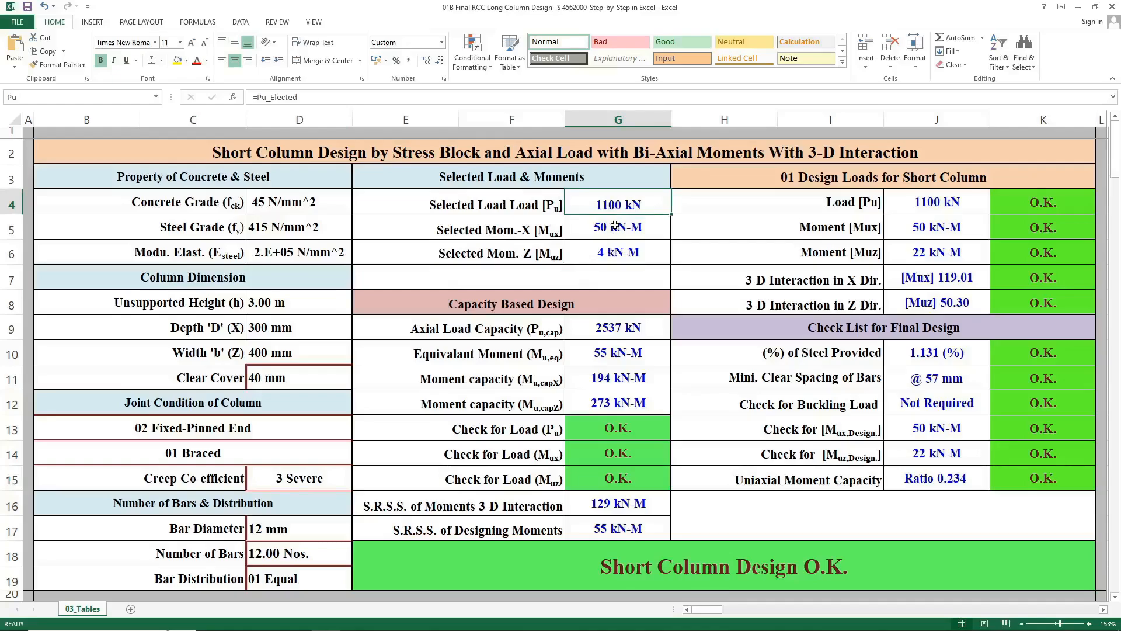
left_click(615, 226)
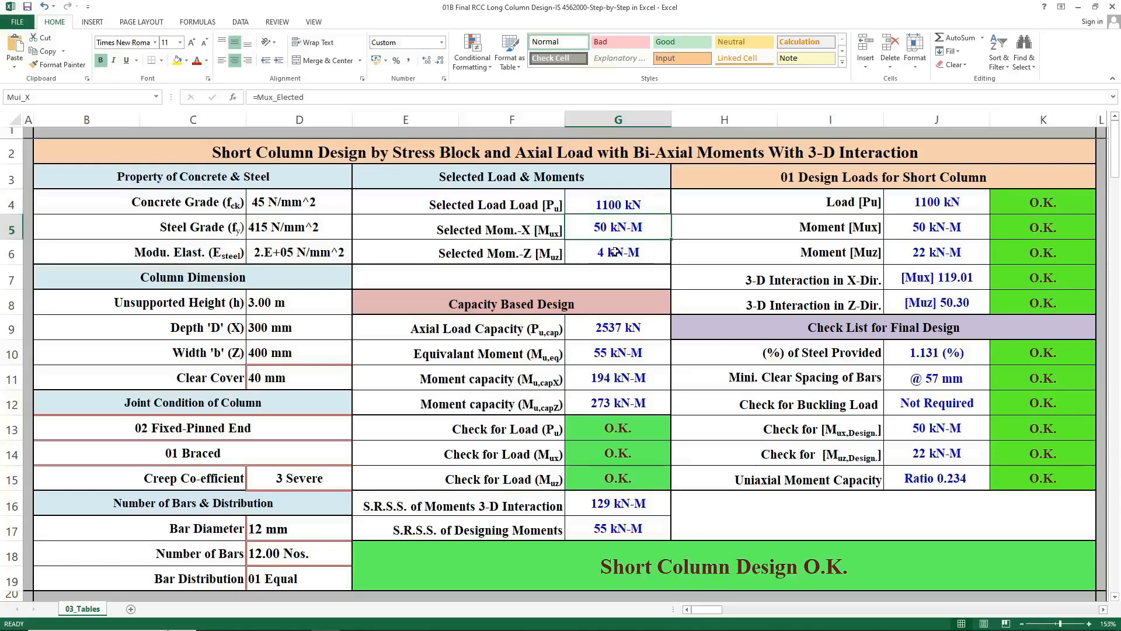
left_click(615, 251)
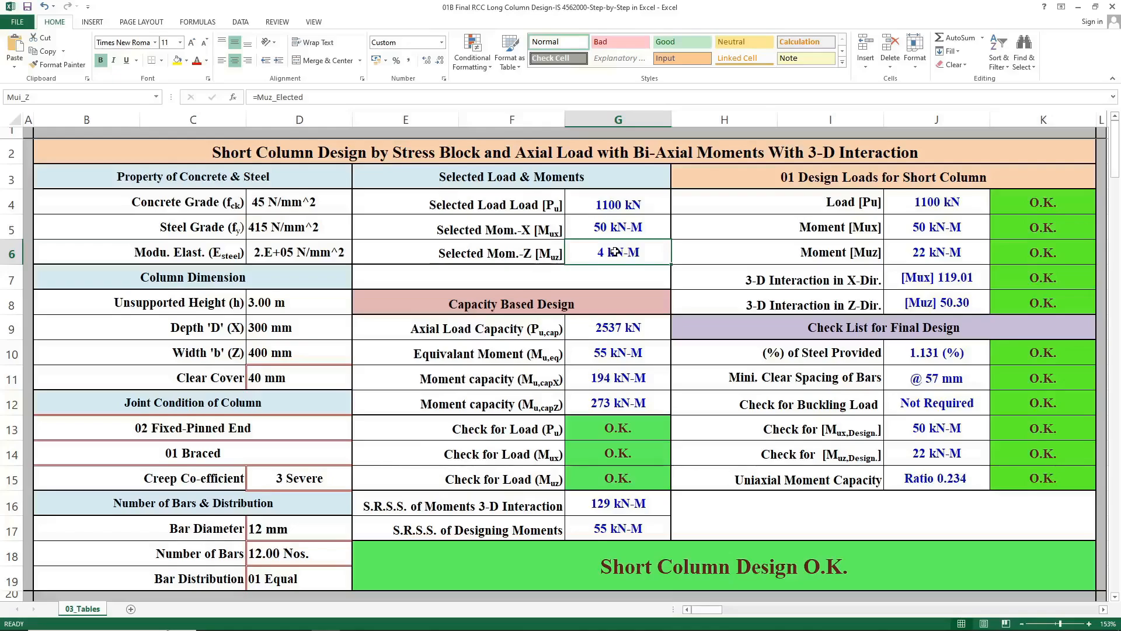
left_click(507, 565)
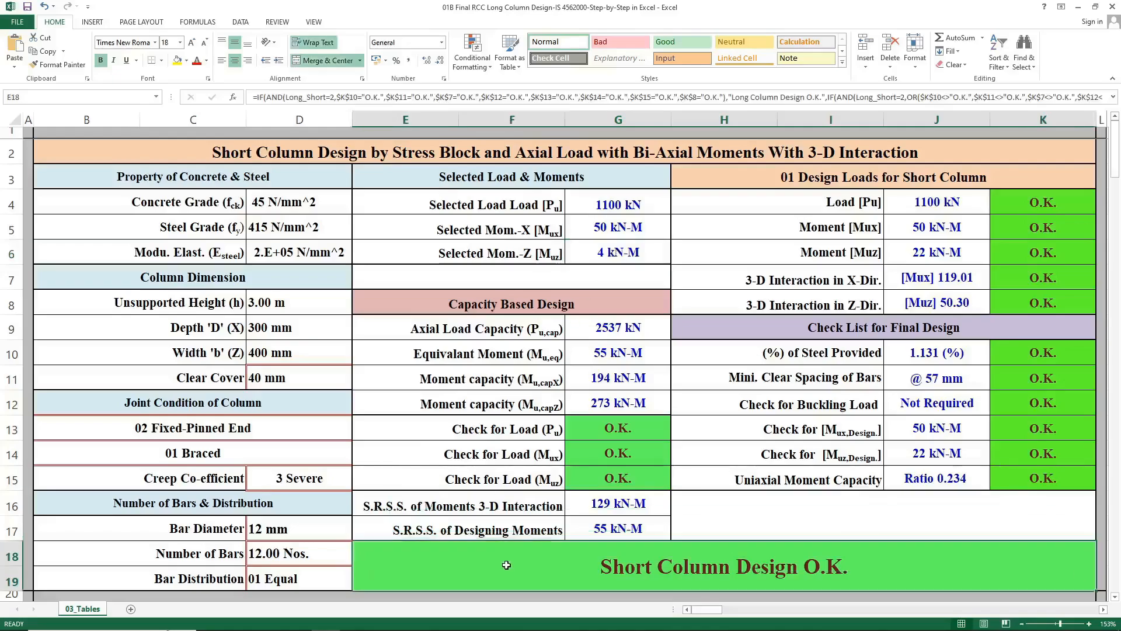
left_click(703, 503)
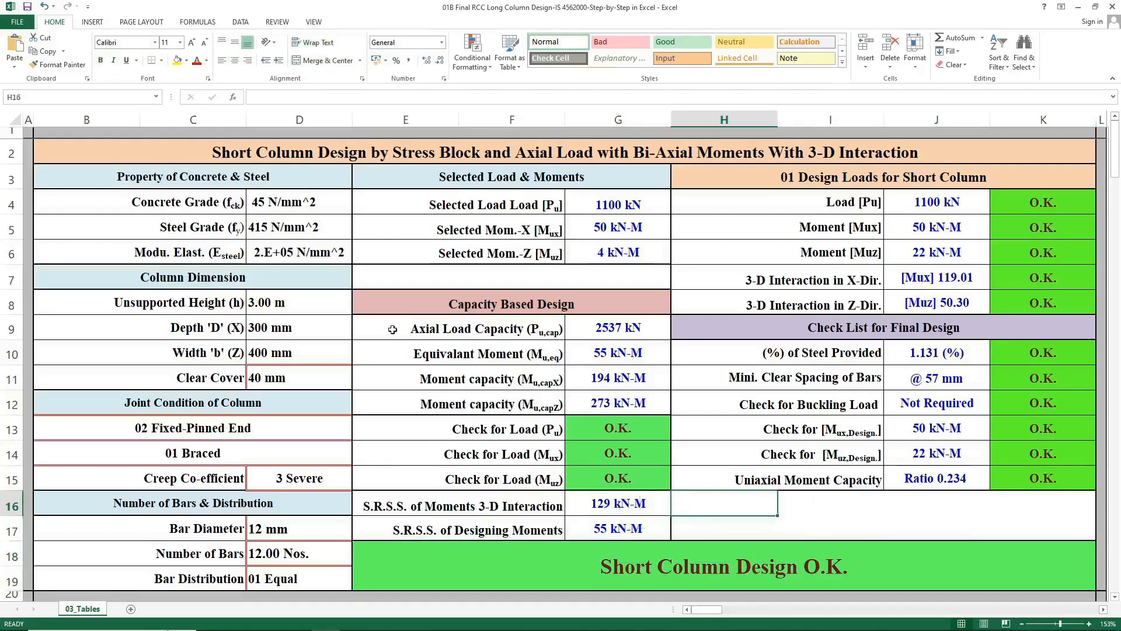
Set the end condition to 03 Pinned-Pinned End and the bracing to 02 Unbraced.
left_click(318, 432)
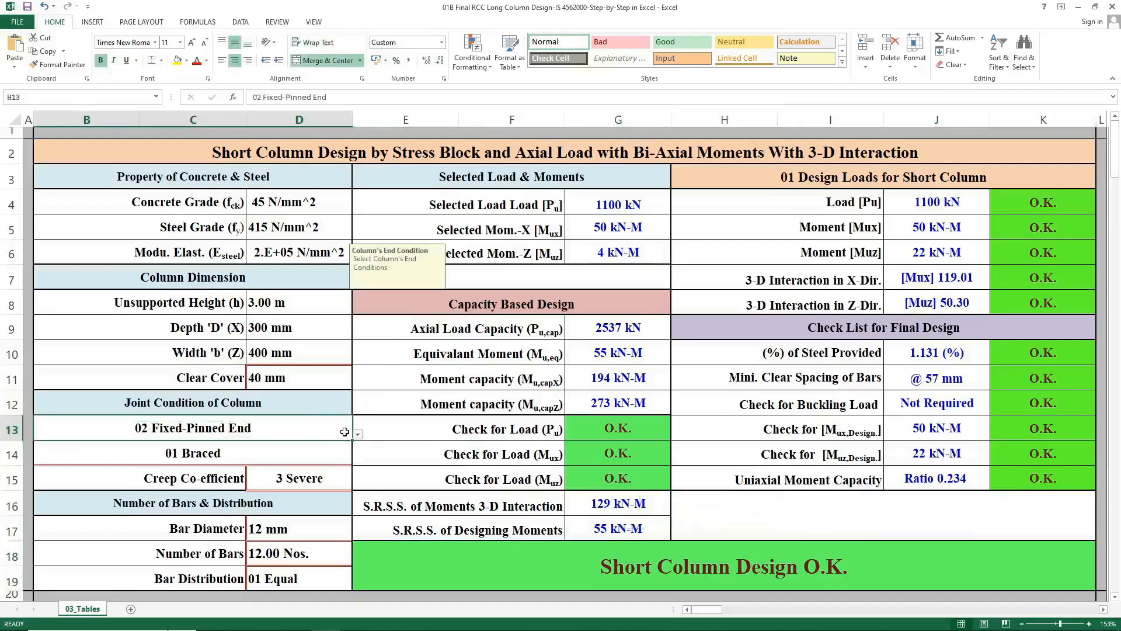
left_click(357, 435)
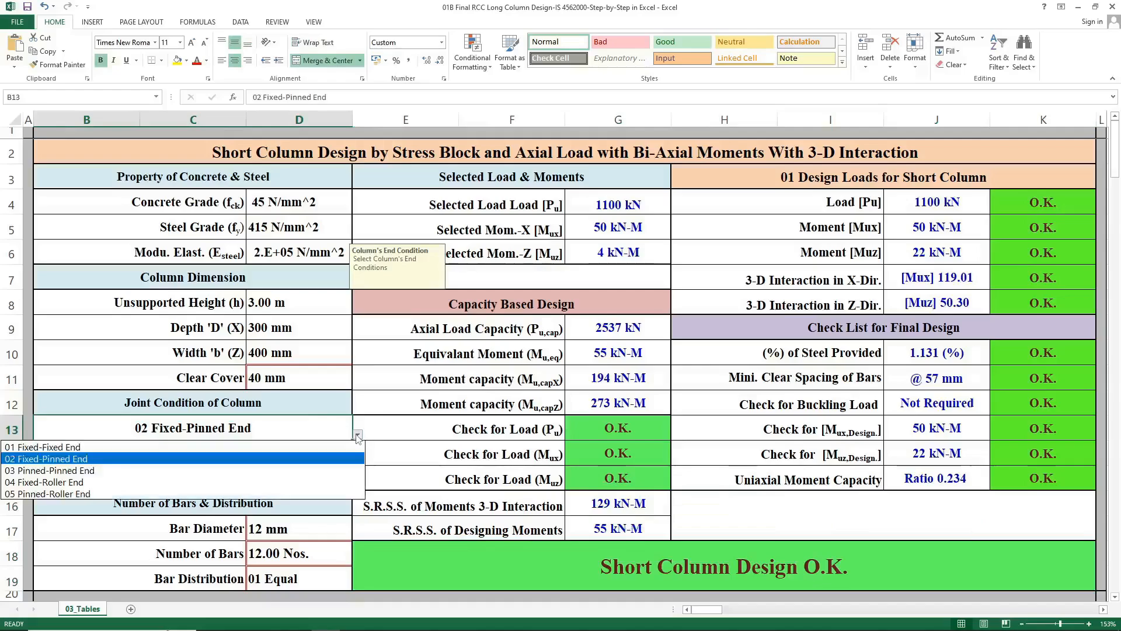
left_click(300, 474)
left_click(303, 453)
left_click(358, 461)
left_click(300, 483)
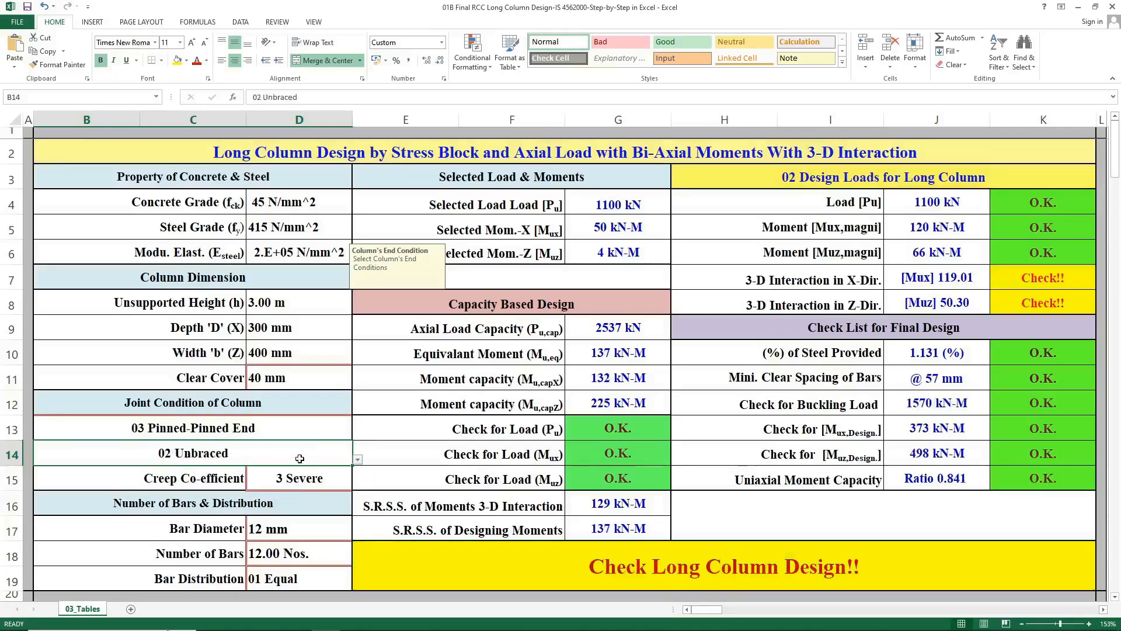
Inspect the slenderness-based formula of the design loads heading.
left_click(485, 274)
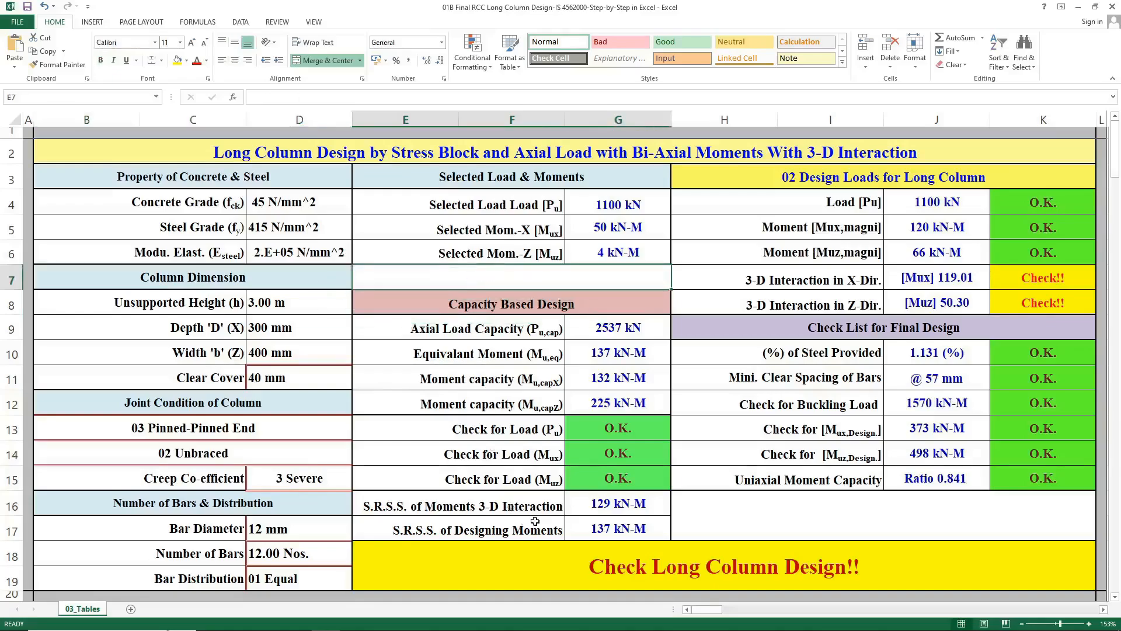
left_click(753, 178)
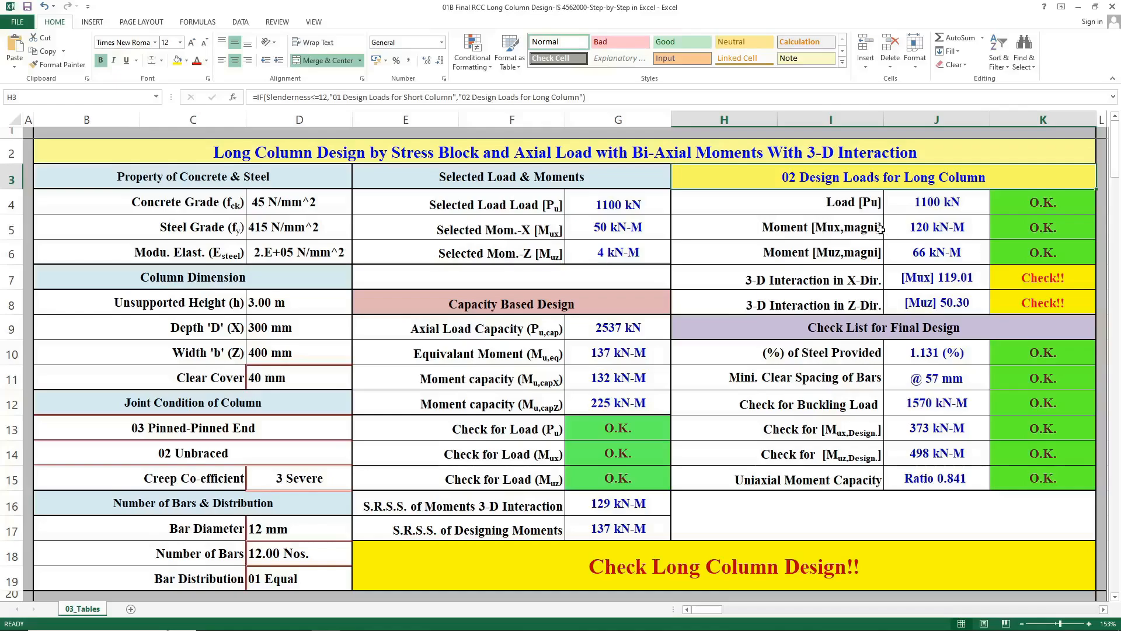
Inspect the magnified moment formulas, the 3-D interaction formulas in both directions and the final design status formula.
left_click(899, 227)
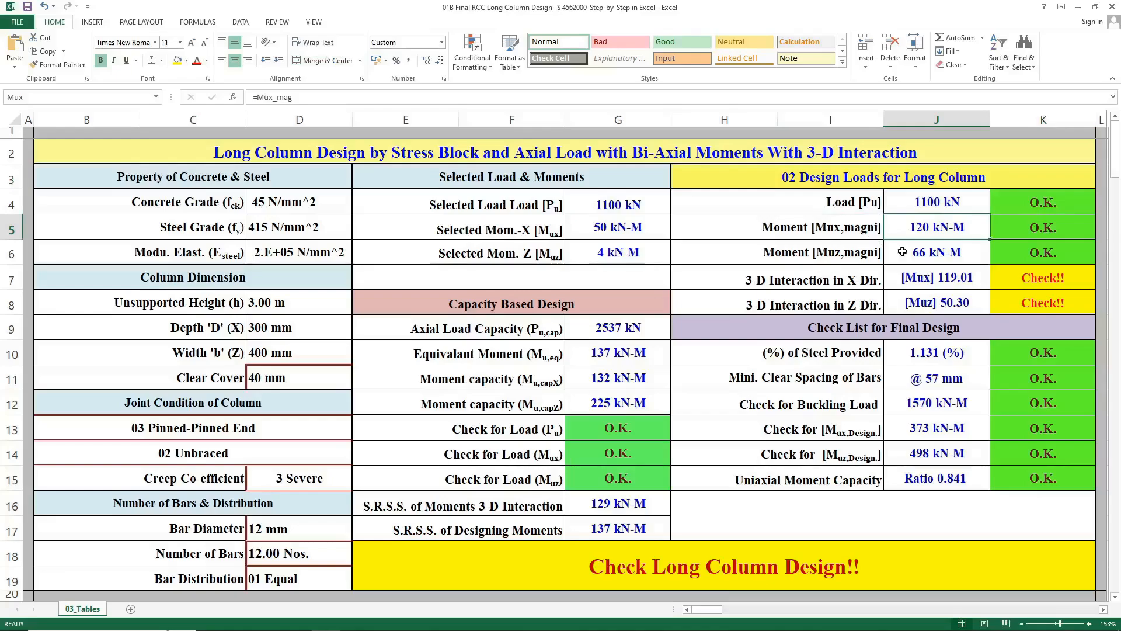
left_click(935, 247)
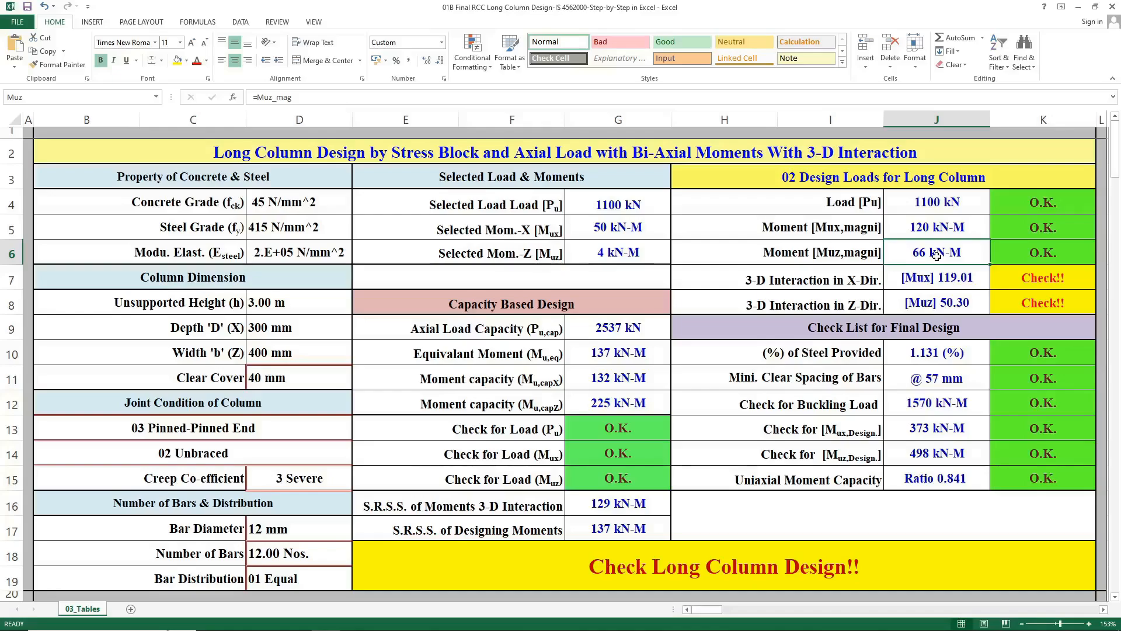
left_click(960, 278)
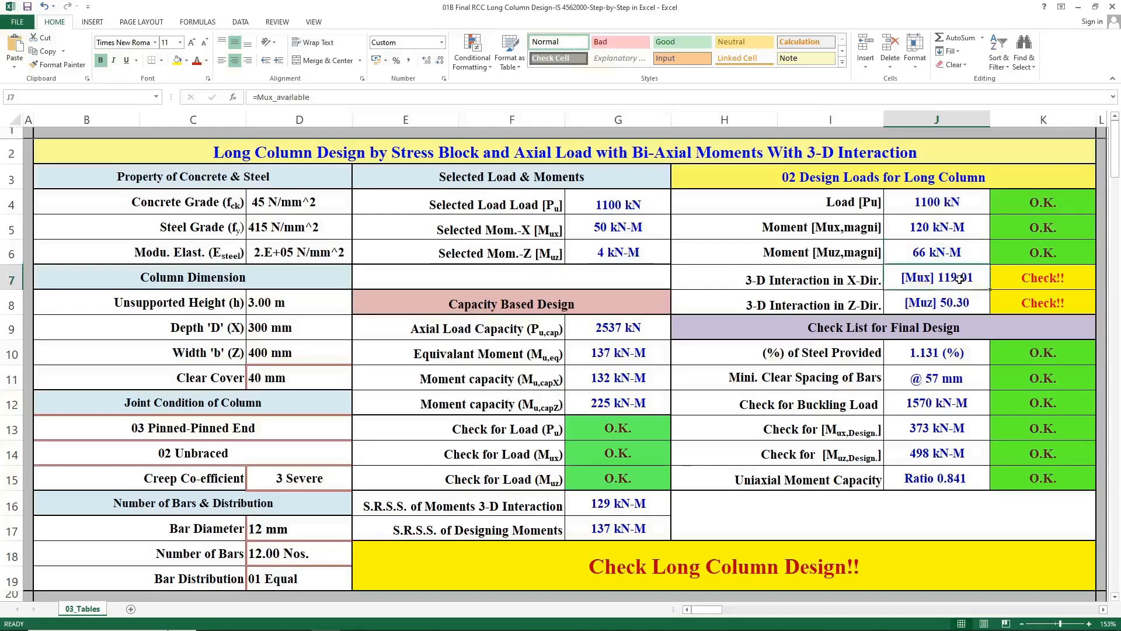
left_click(947, 307)
left_click(941, 279)
left_click(887, 304)
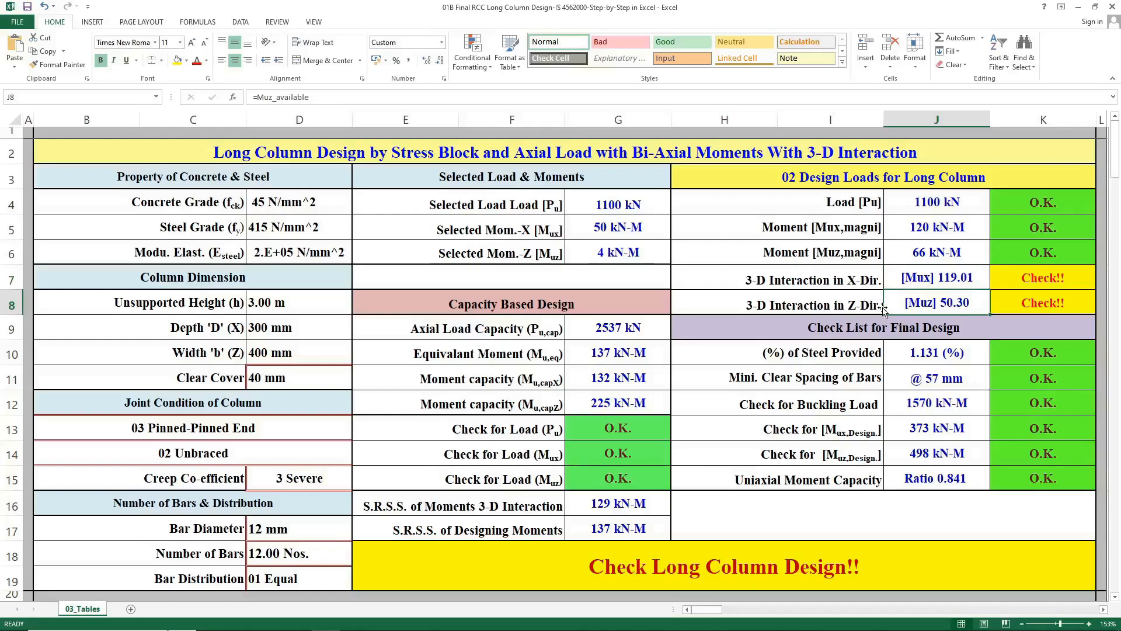
left_click(918, 226)
left_click(918, 250)
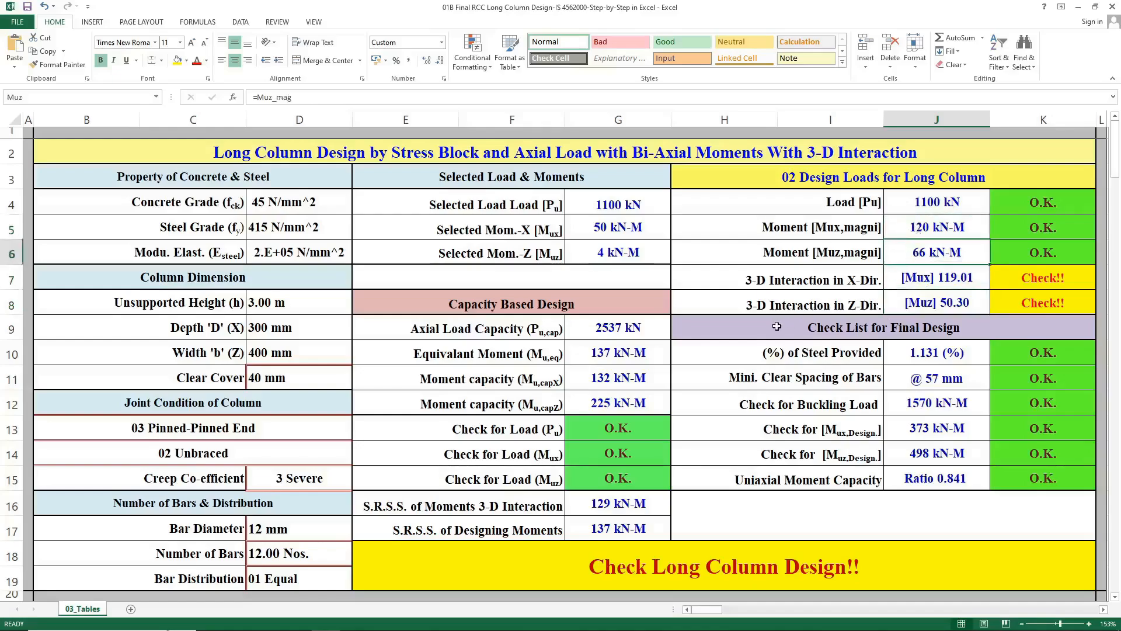
left_click(708, 574)
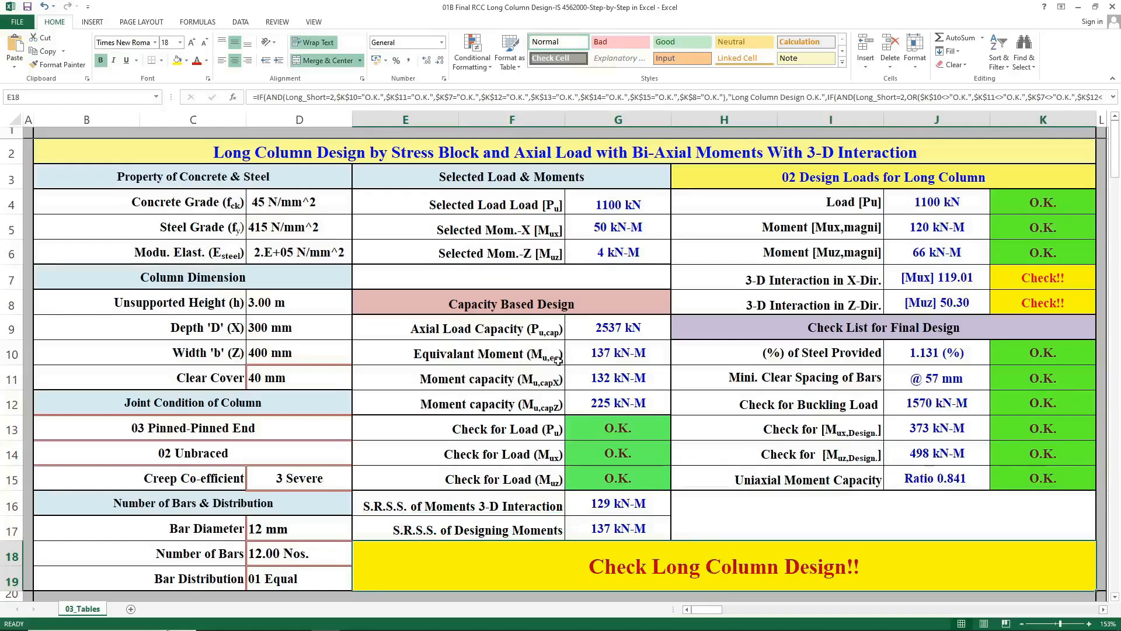
Inspect the buckling load check formula and the design load formula.
left_click(892, 413)
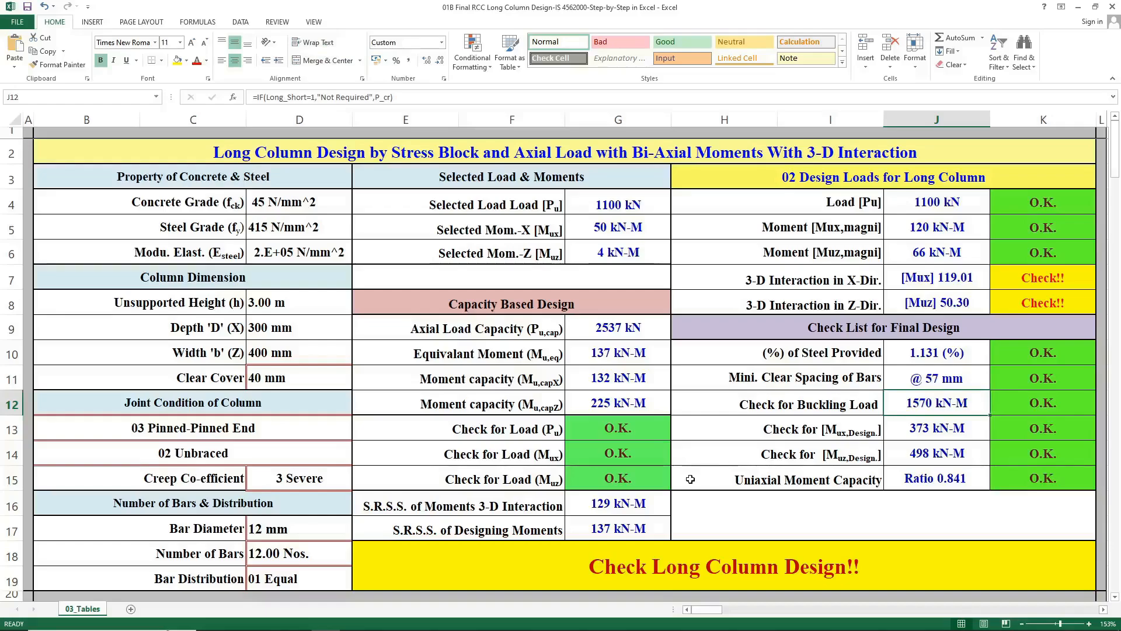
left_click(900, 202)
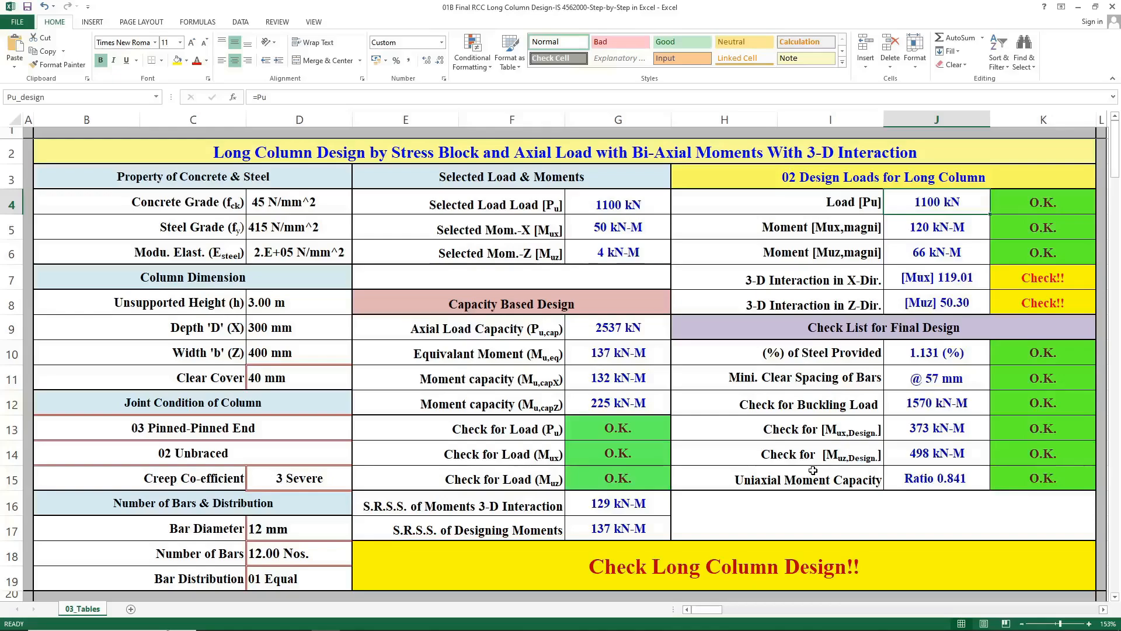
left_click(927, 397)
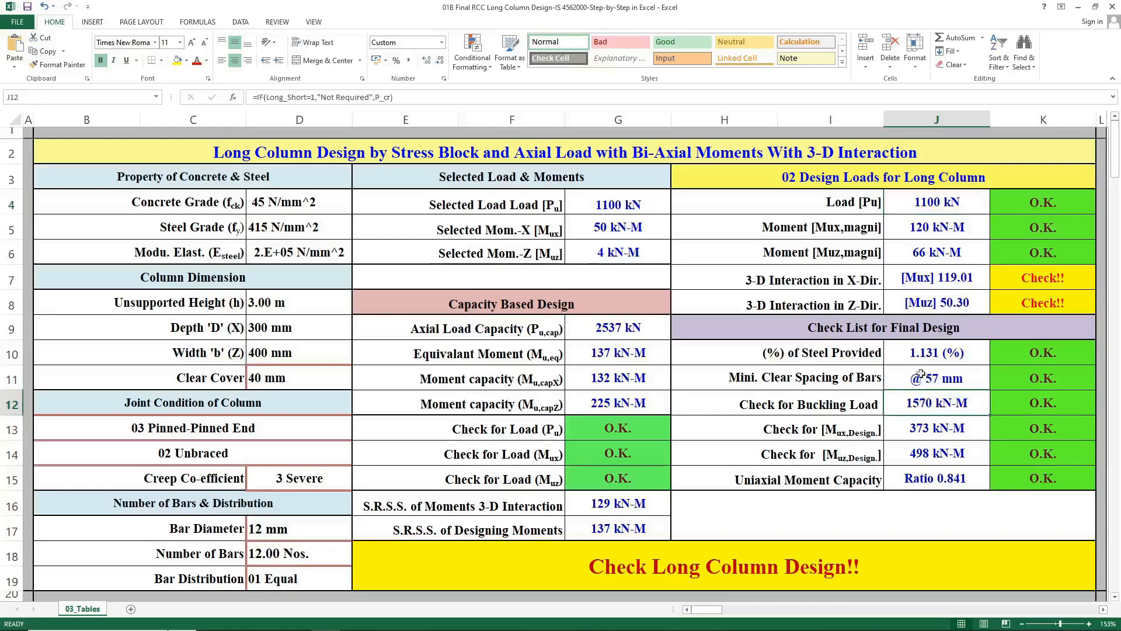
left_click(900, 204)
left_click(861, 524)
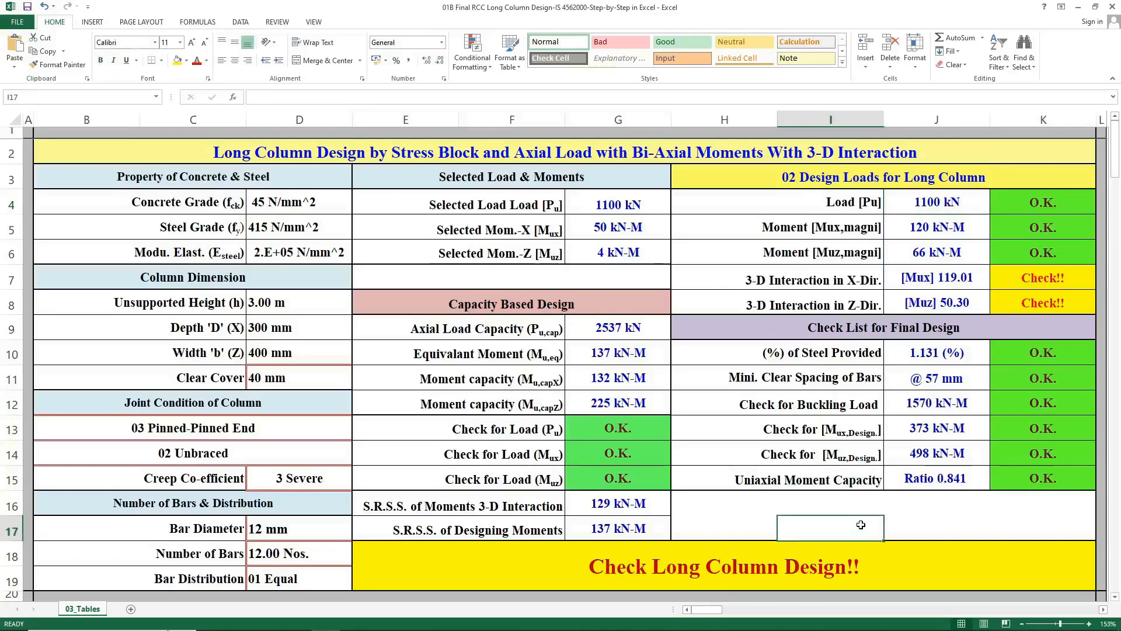
Set the creep coefficient to 0 Short-term and check the buckling load formula.
left_click(334, 471)
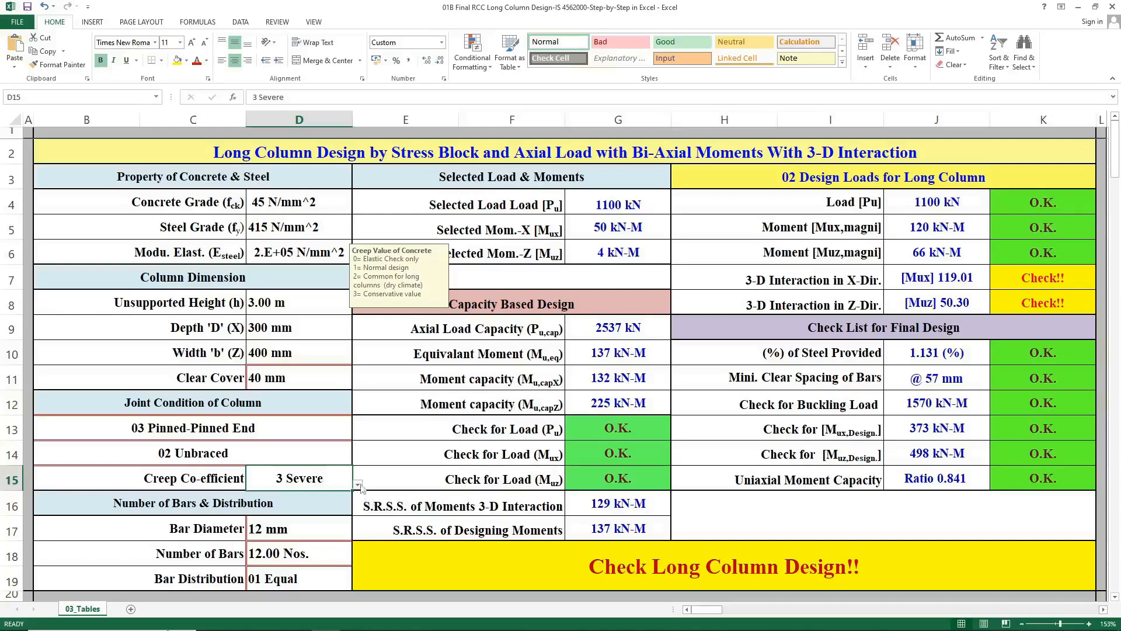
left_click(358, 485)
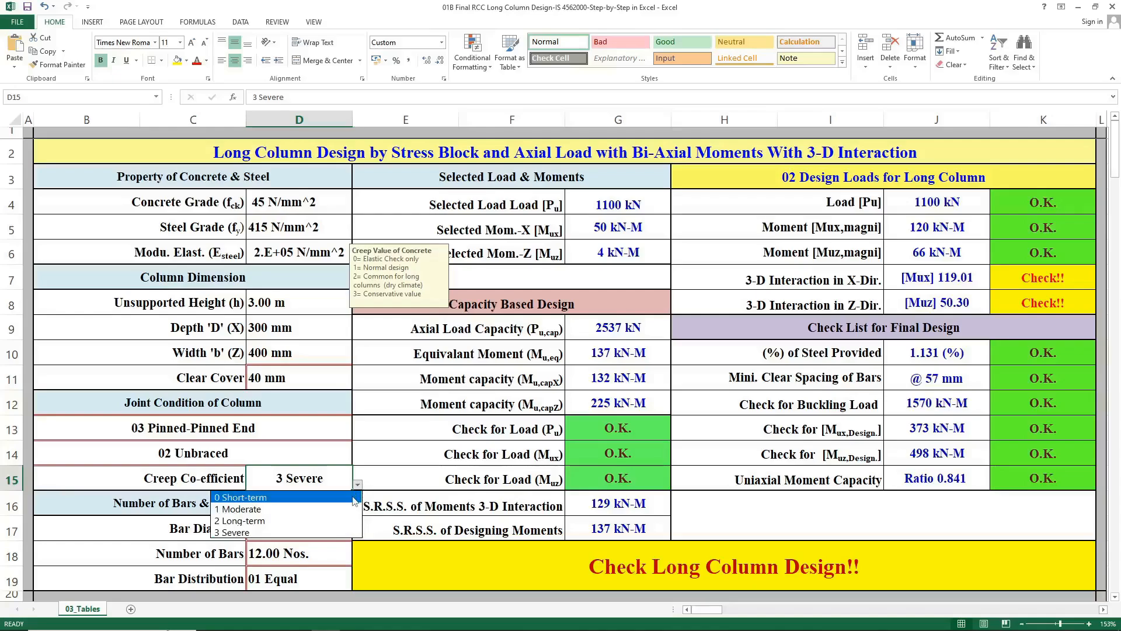
left_click(355, 500)
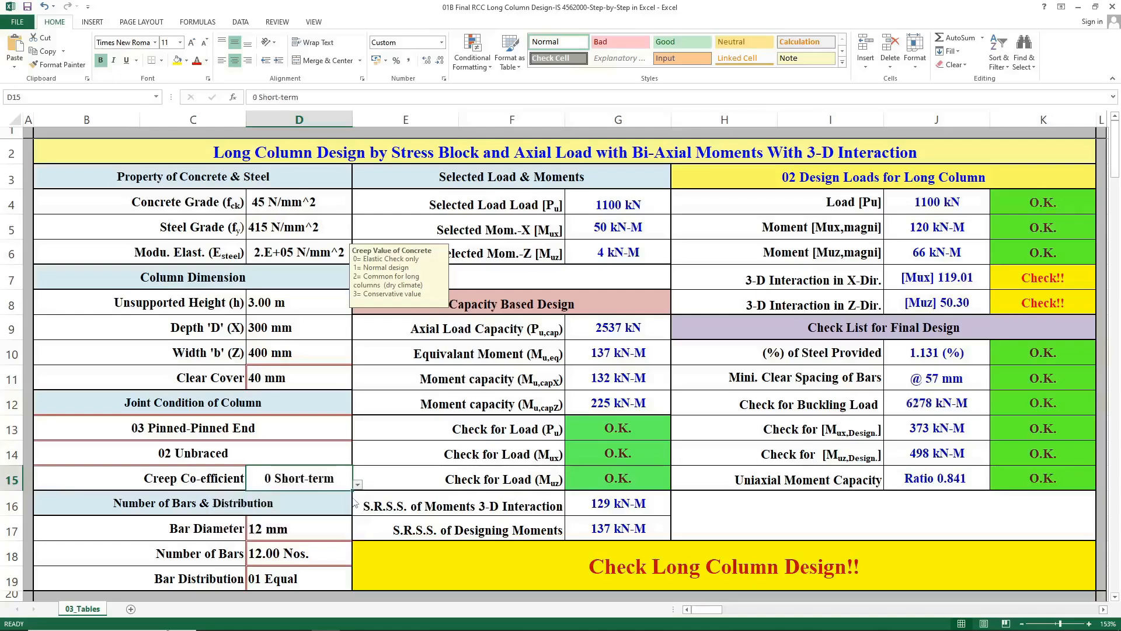
left_click(925, 410)
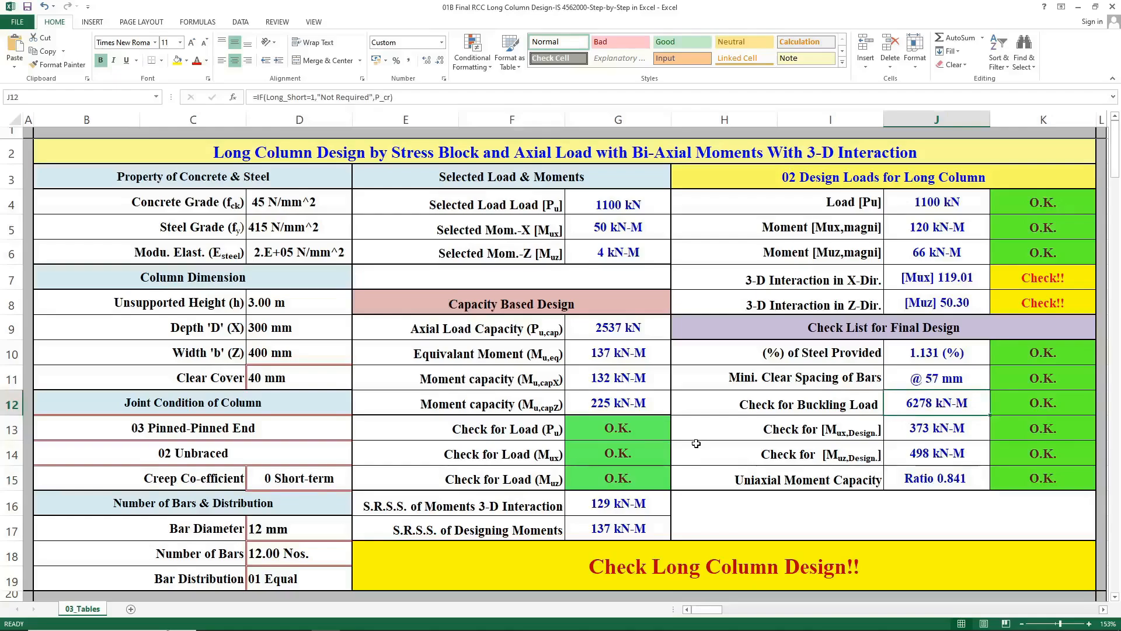
Set the creep coefficient to 1 Moderate and check the buckling load and its status.
left_click(335, 477)
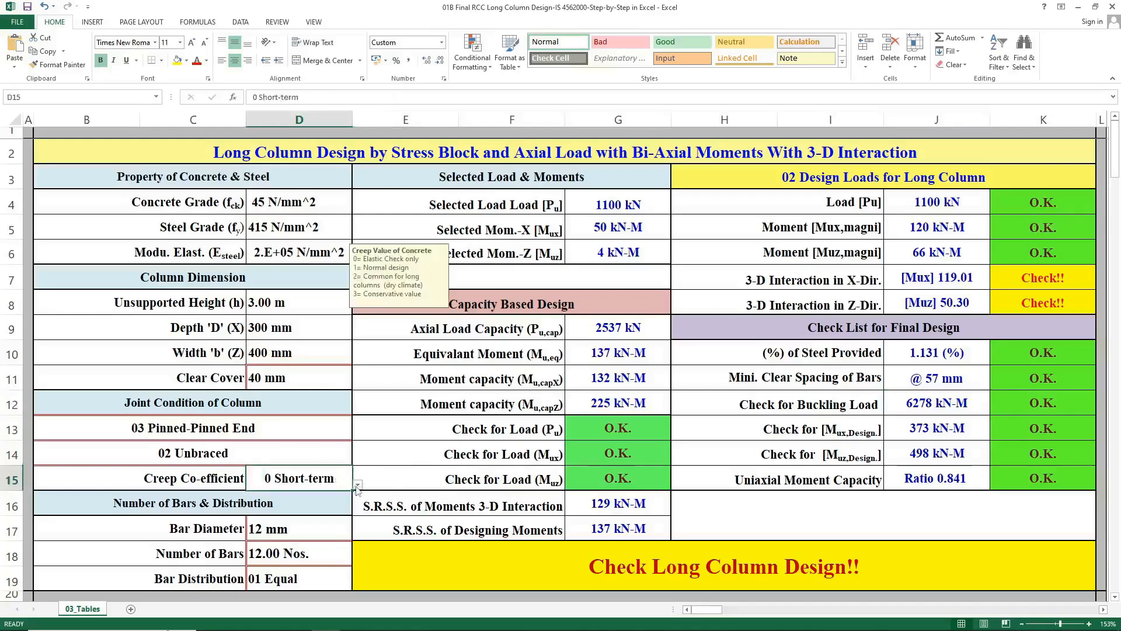
left_click(357, 484)
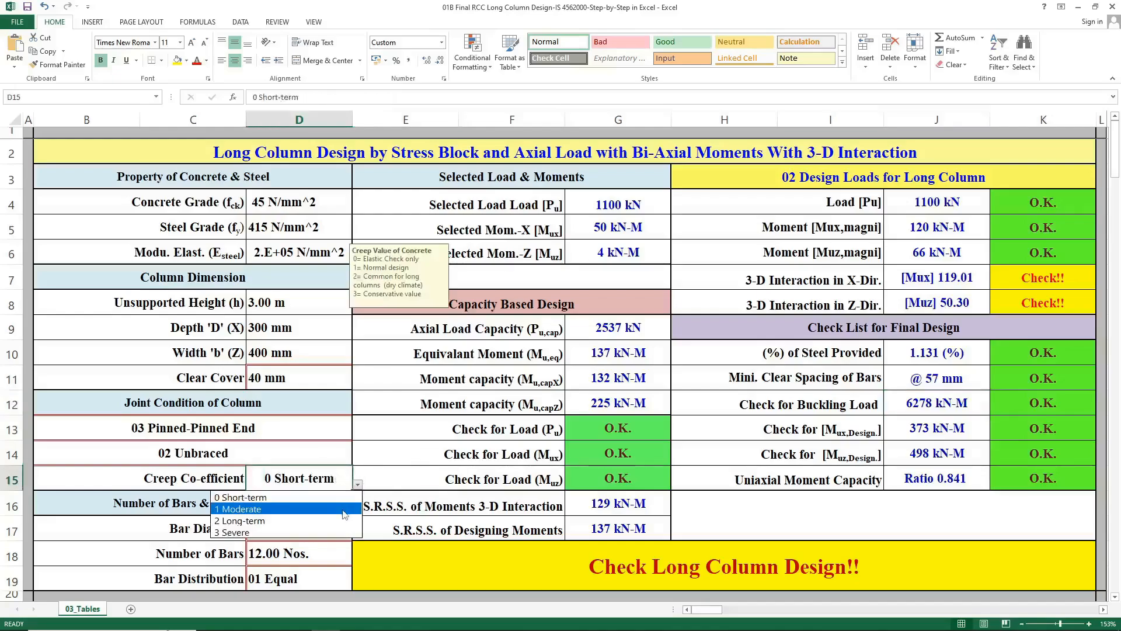
left_click(344, 510)
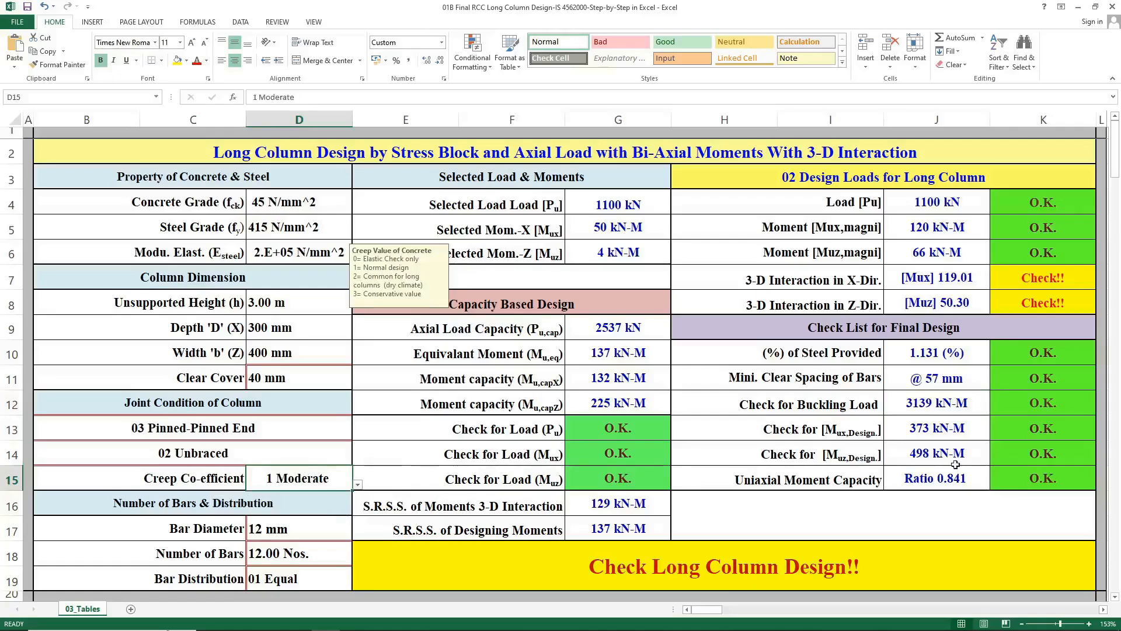
left_click(939, 405)
left_click(1018, 409)
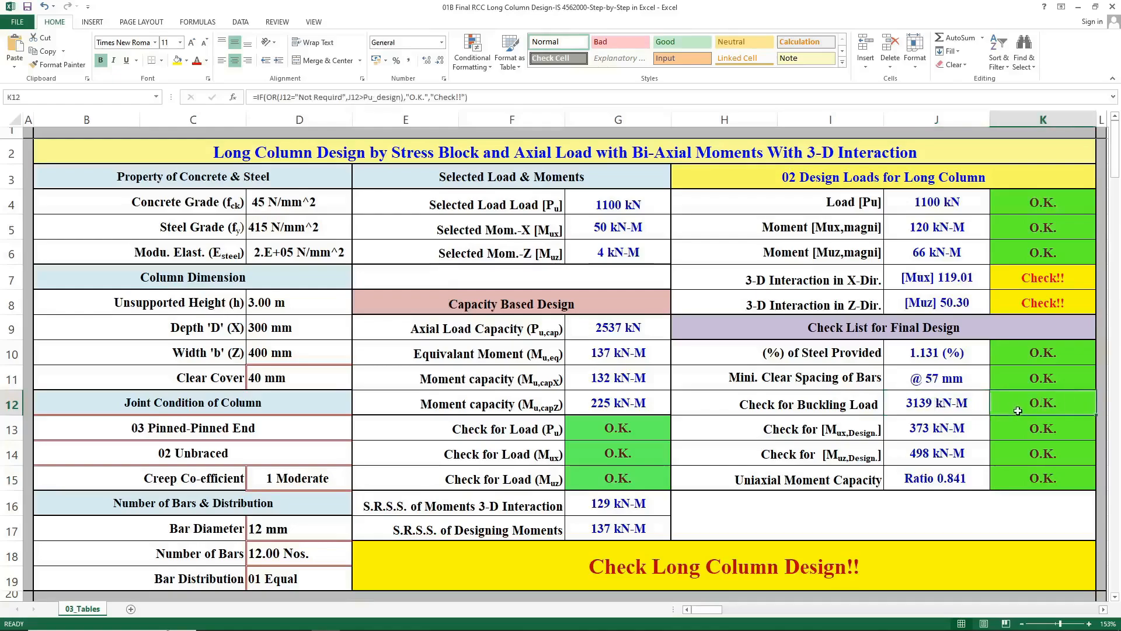
Set the creep coefficient to 2 Long-term and check the buckling load and its status.
left_click(324, 478)
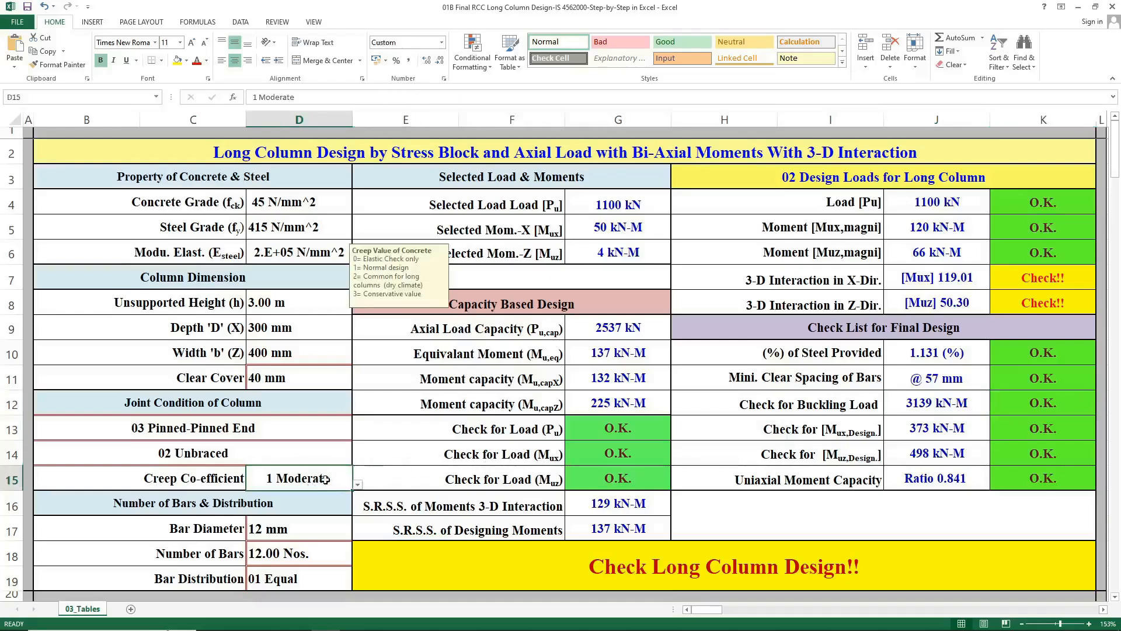
left_click(357, 486)
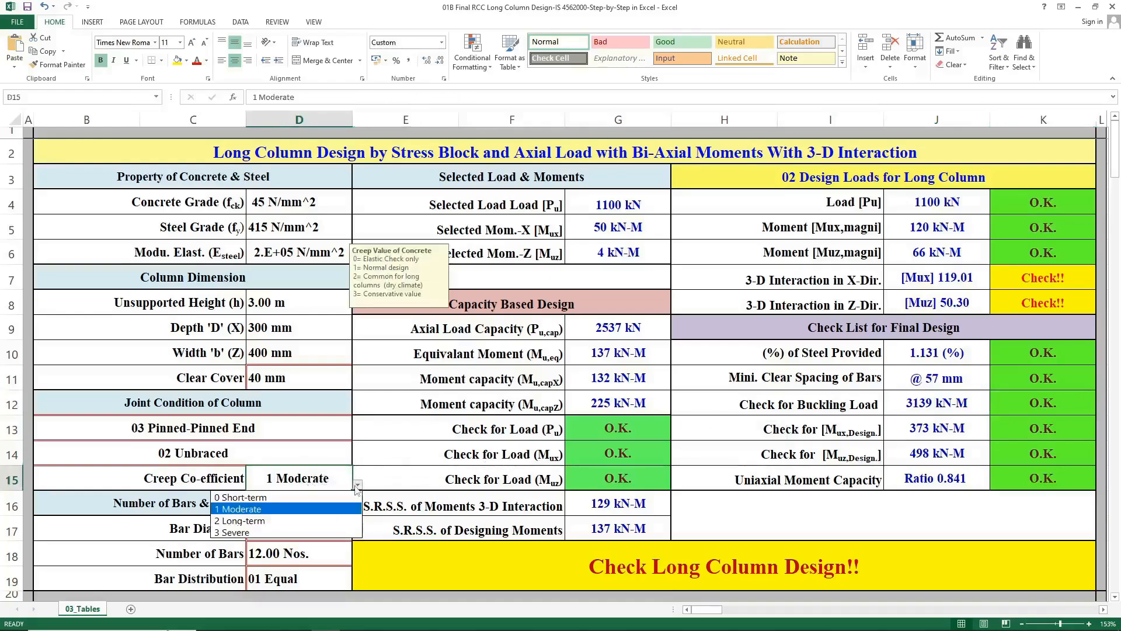
left_click(329, 524)
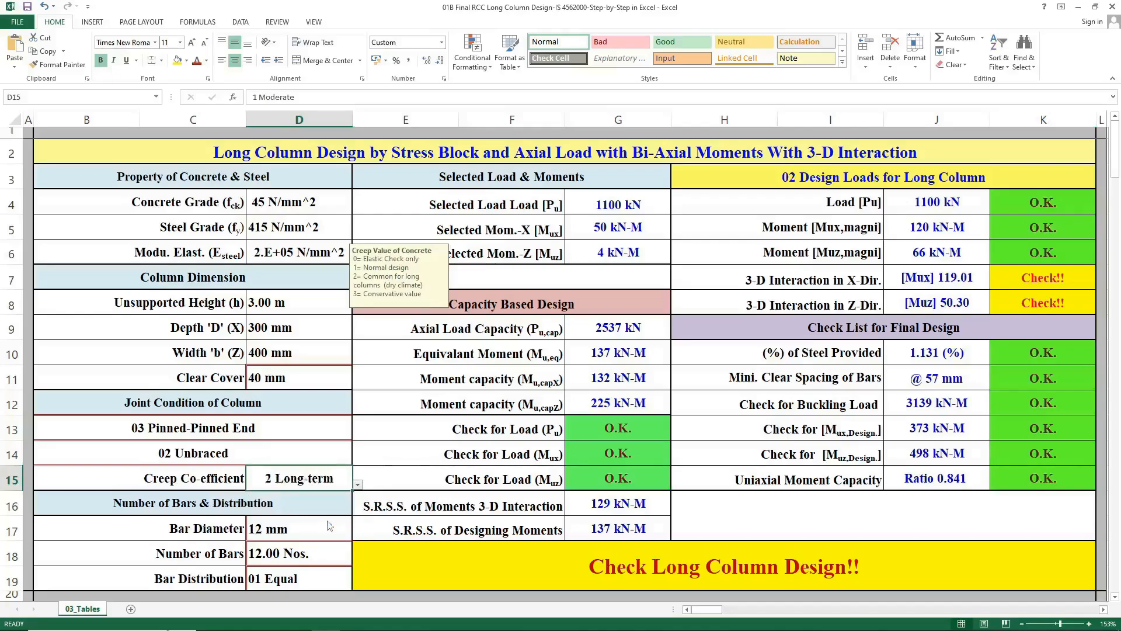
left_click(911, 414)
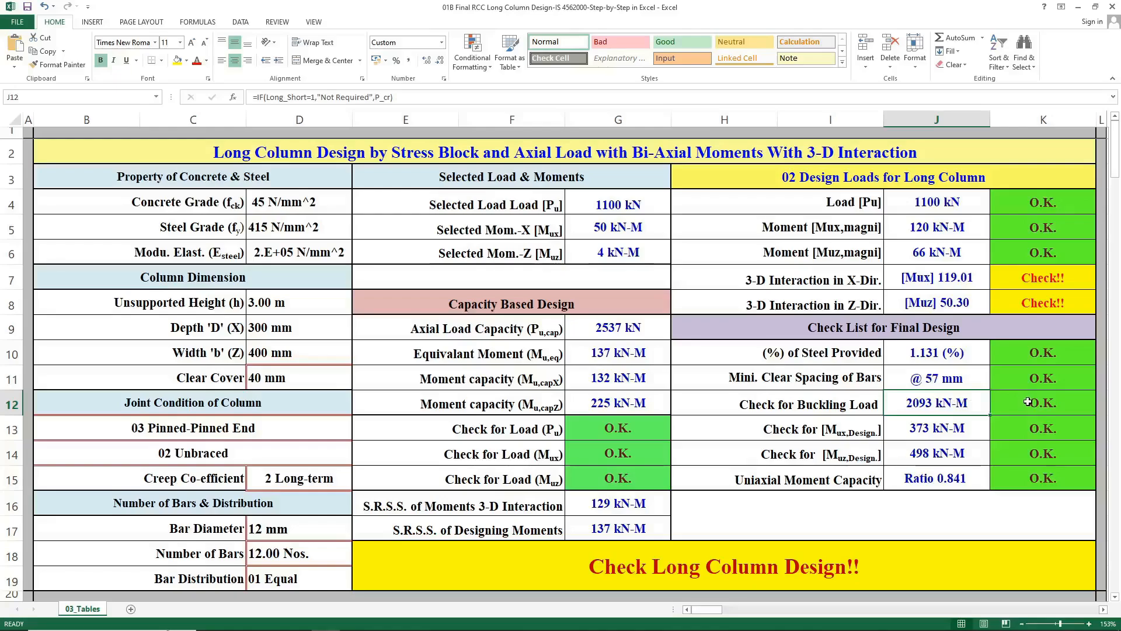
left_click(1003, 405)
left_click(816, 524)
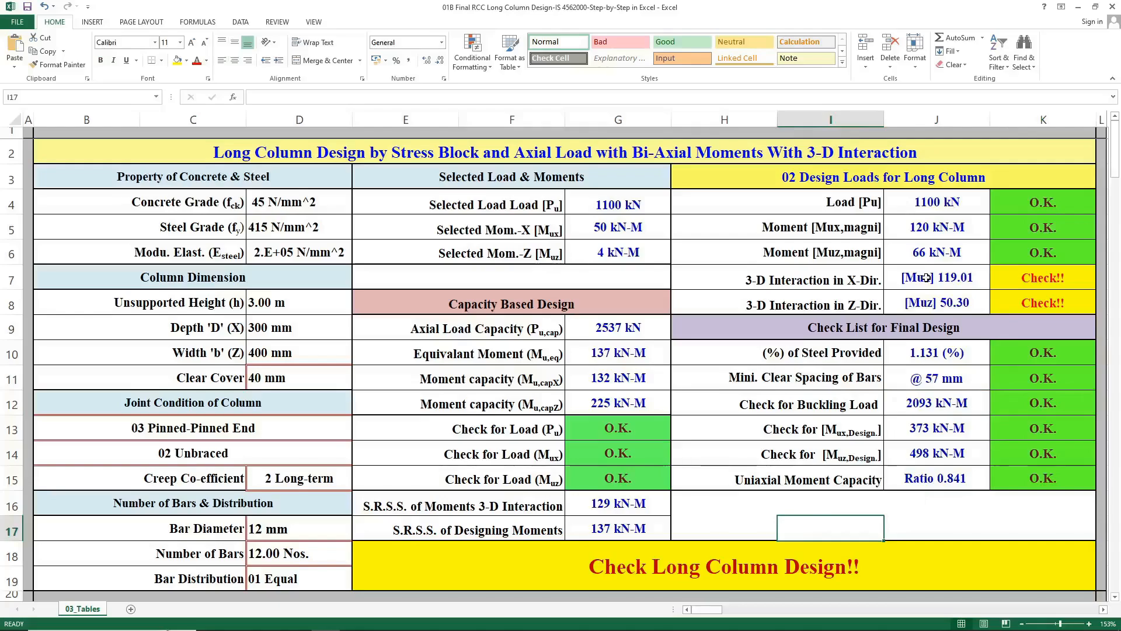
Inspect the design moment check formulas and the uniaxial moment capacity ratio and its status formula.
left_click(930, 230)
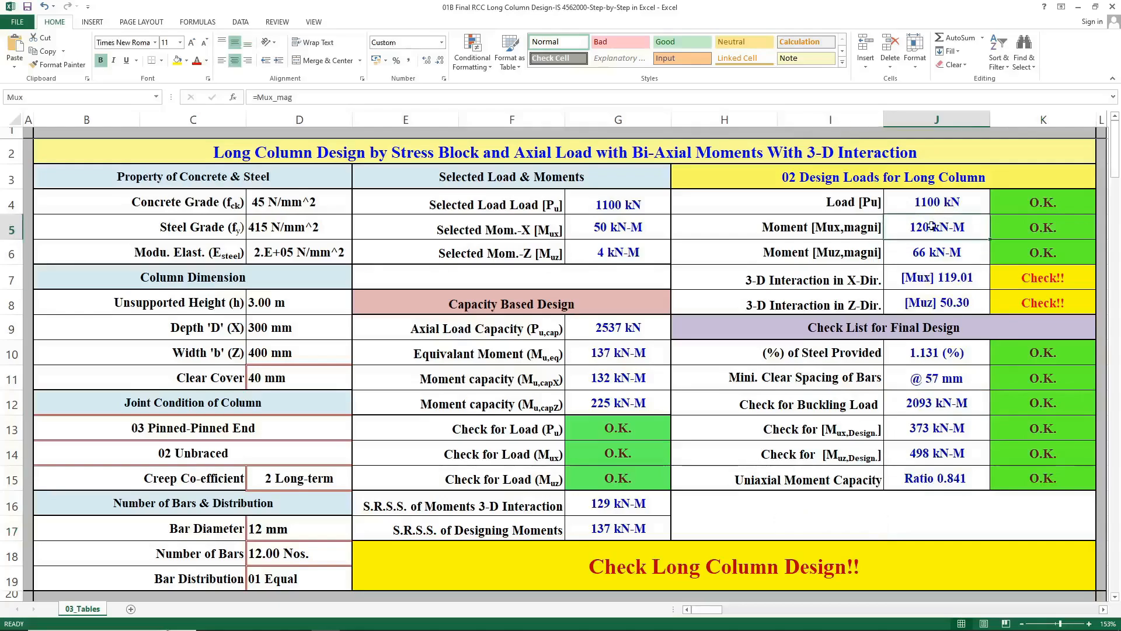
left_click(930, 256)
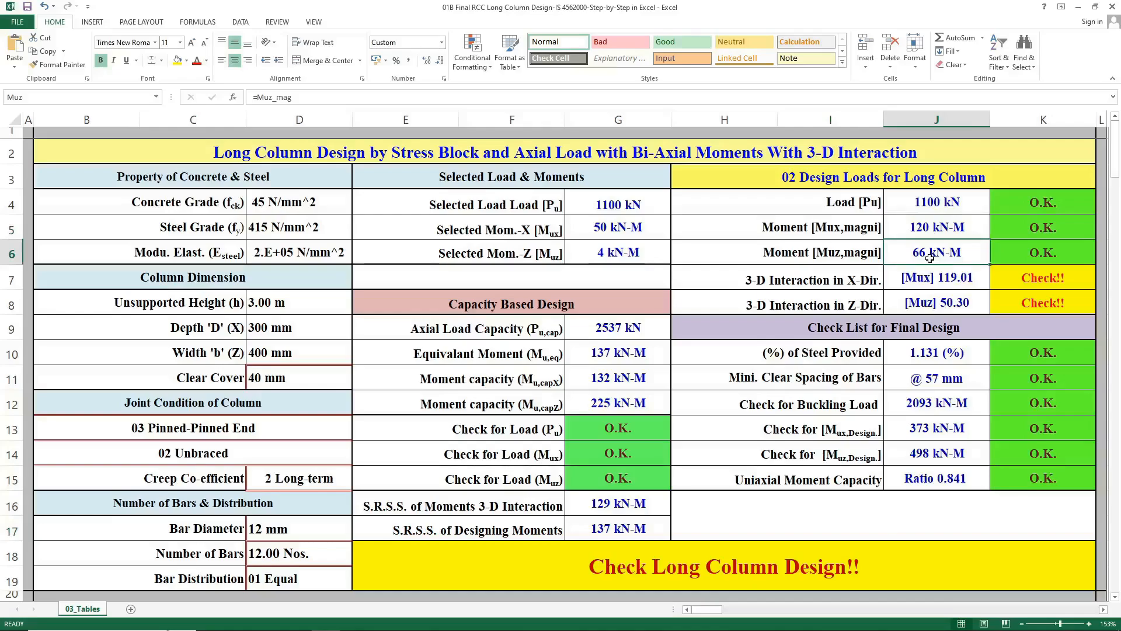
left_click(925, 429)
left_click(926, 449)
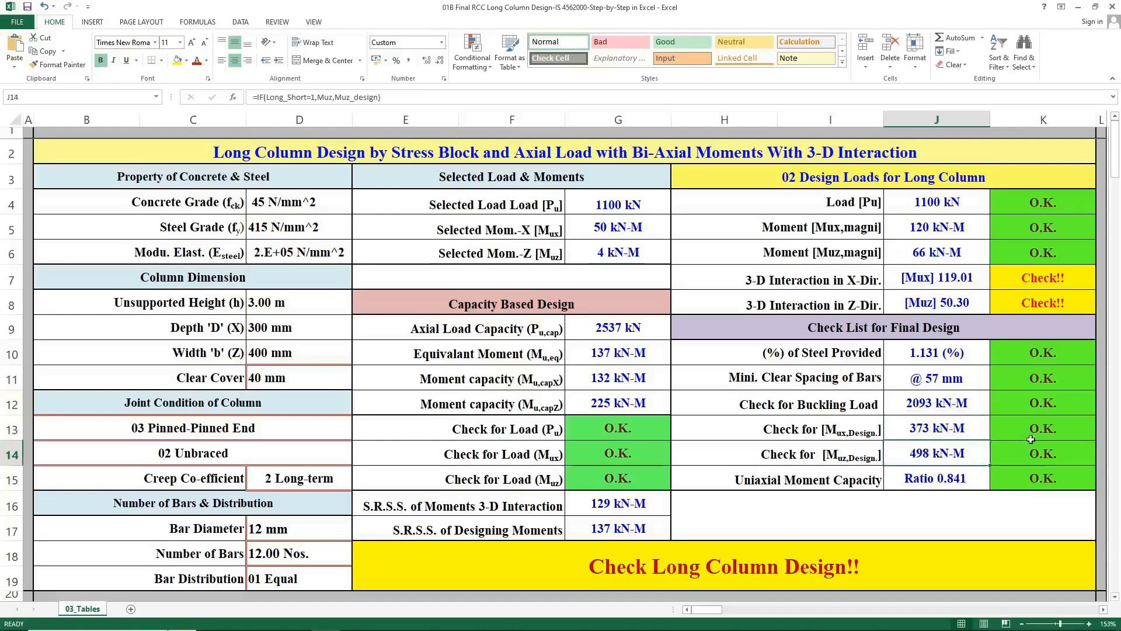
left_click(1029, 442)
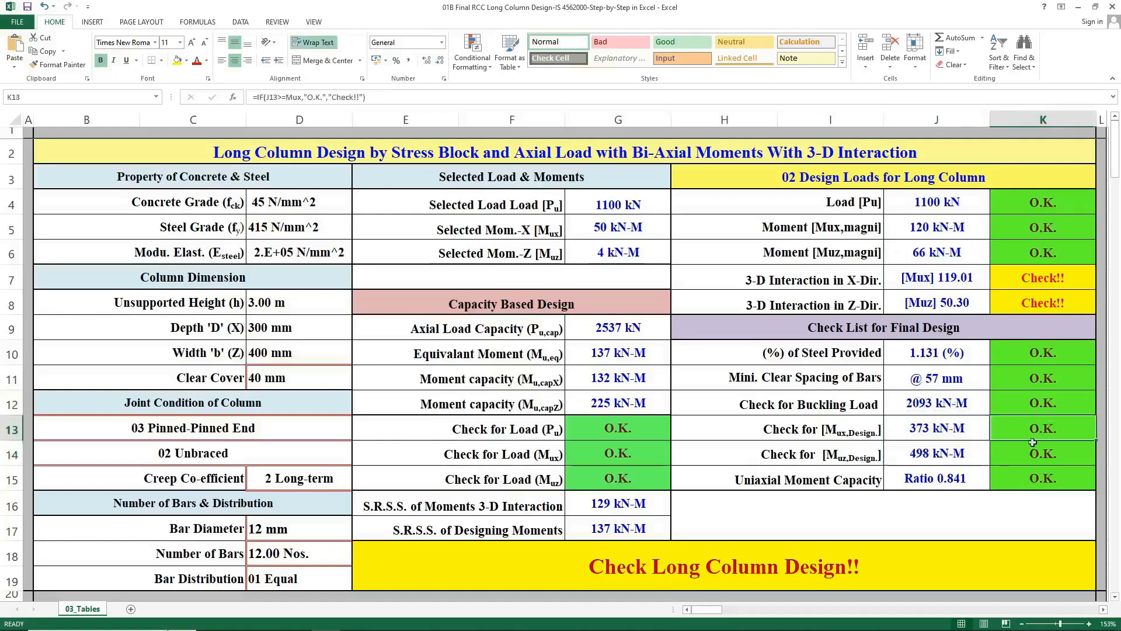
left_click(867, 473)
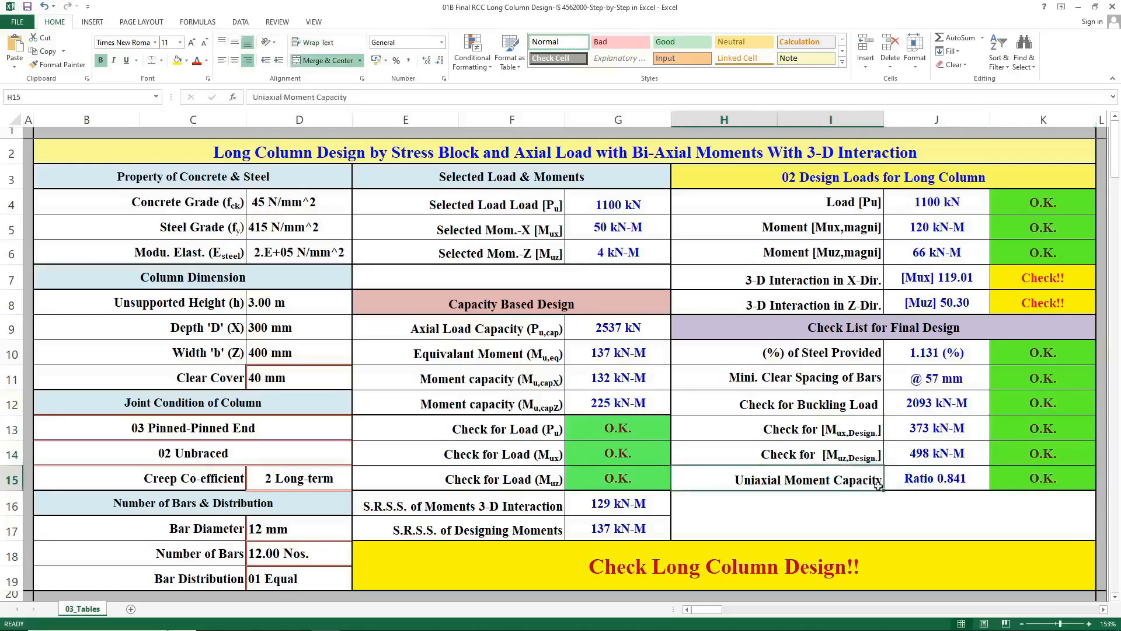
left_click(947, 478)
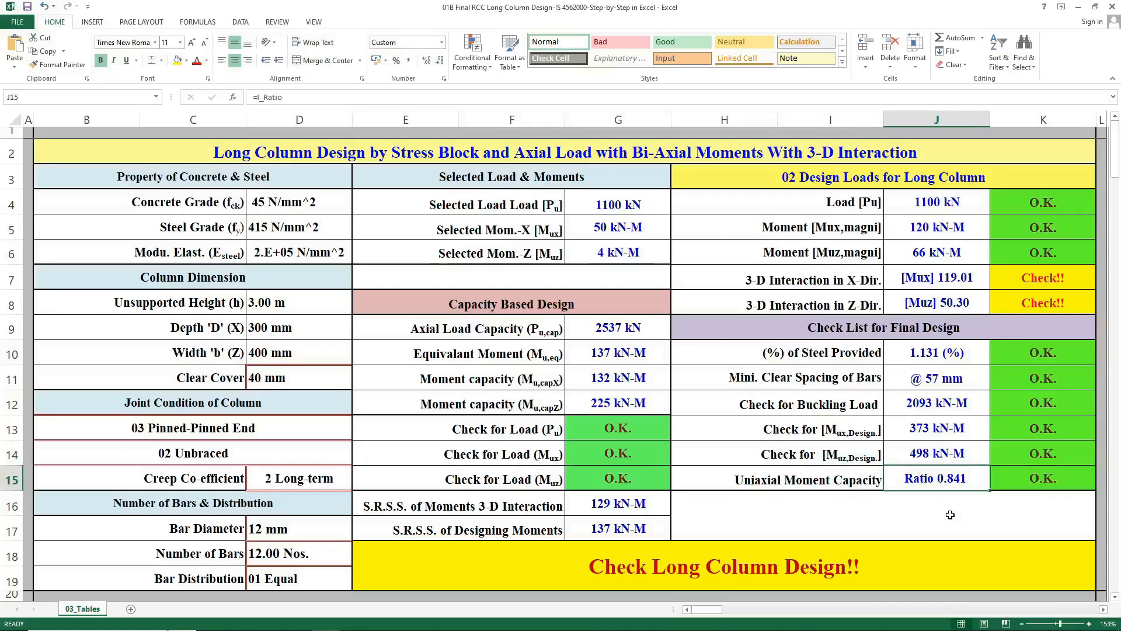
left_click(1045, 482)
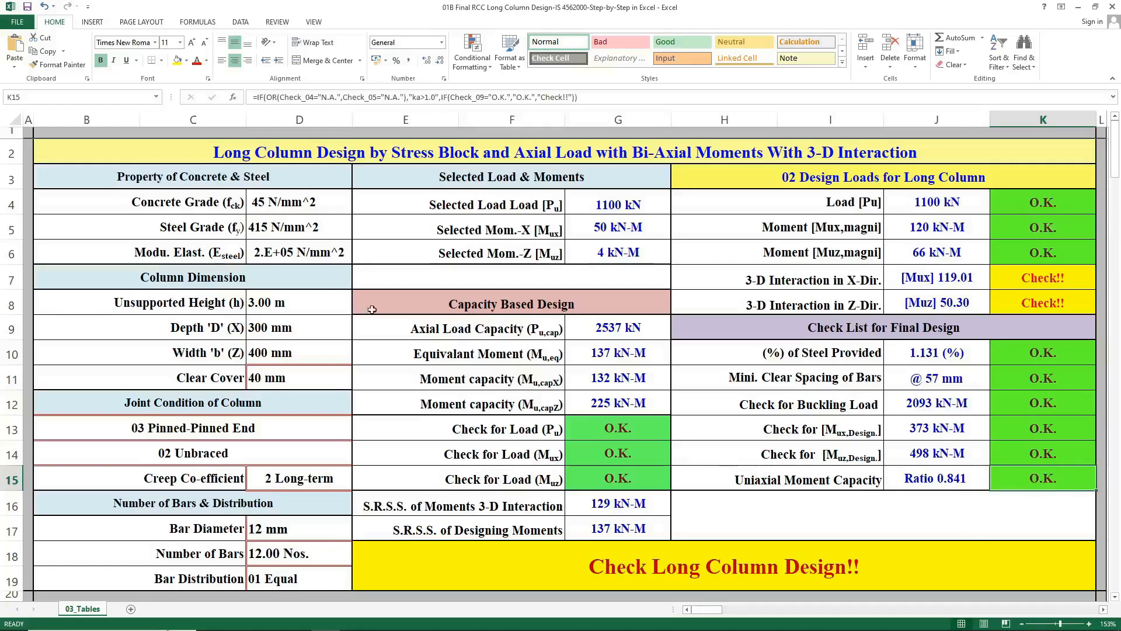
Set the concrete grade to 25 N/mm^2.
left_click(327, 207)
left_click(357, 208)
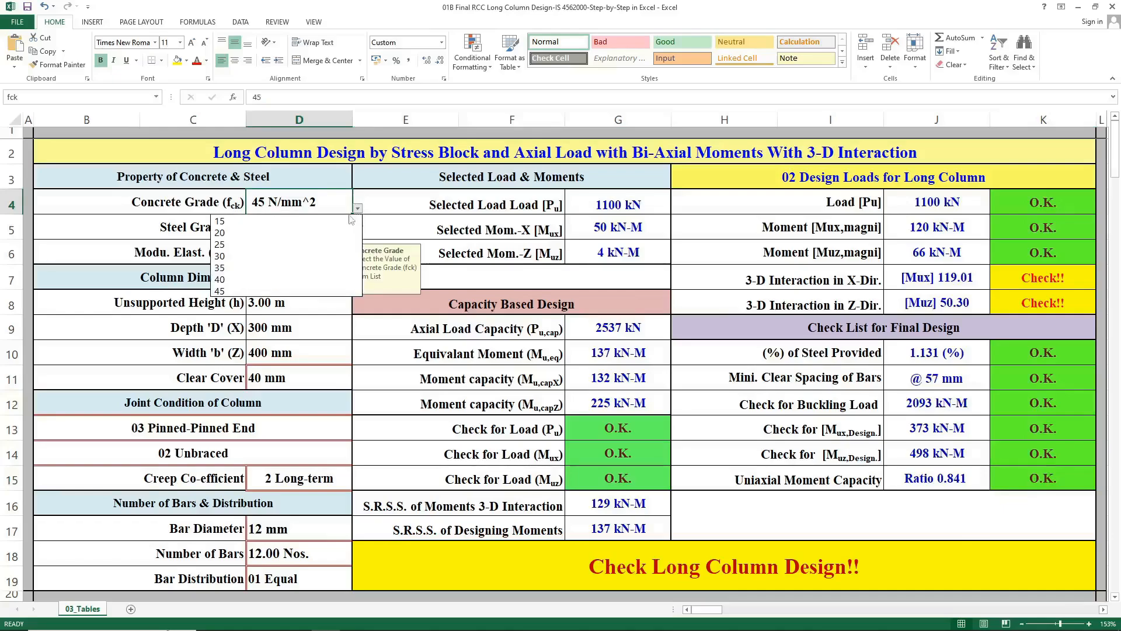
left_click(321, 250)
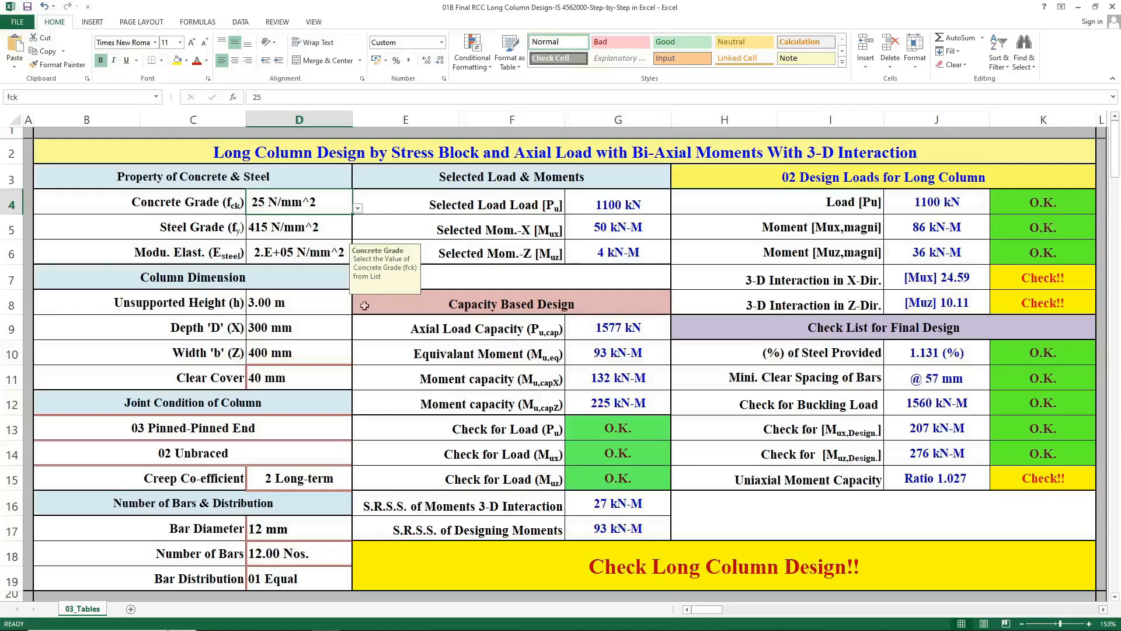
Set the column depth to 400 mm and the width to 500 mm.
left_click(290, 327)
type("400")
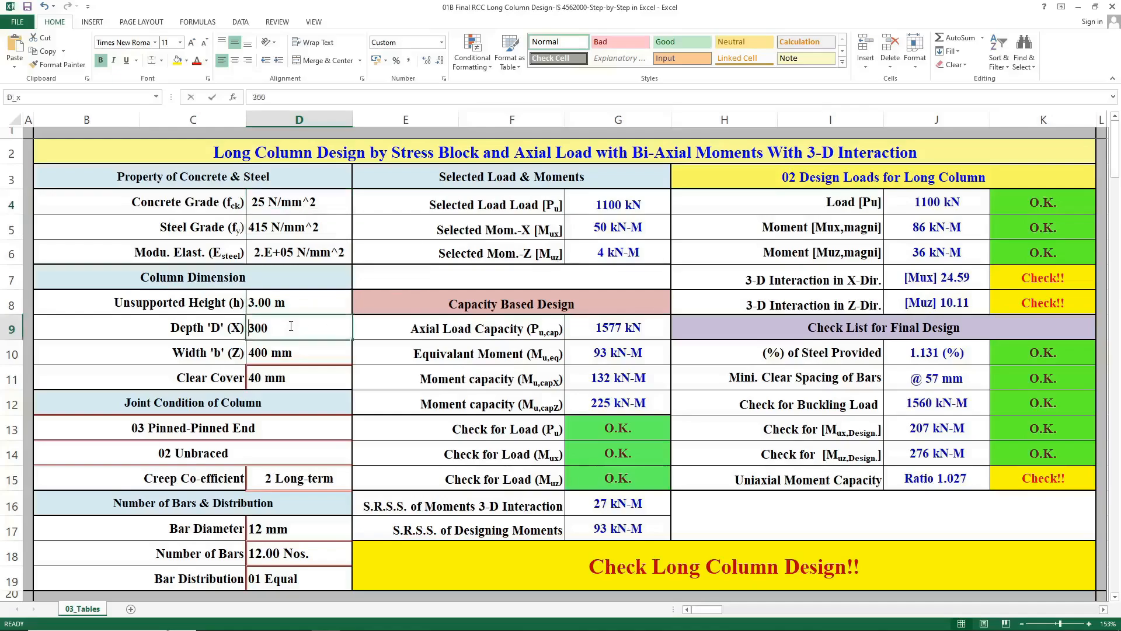
key("Return")
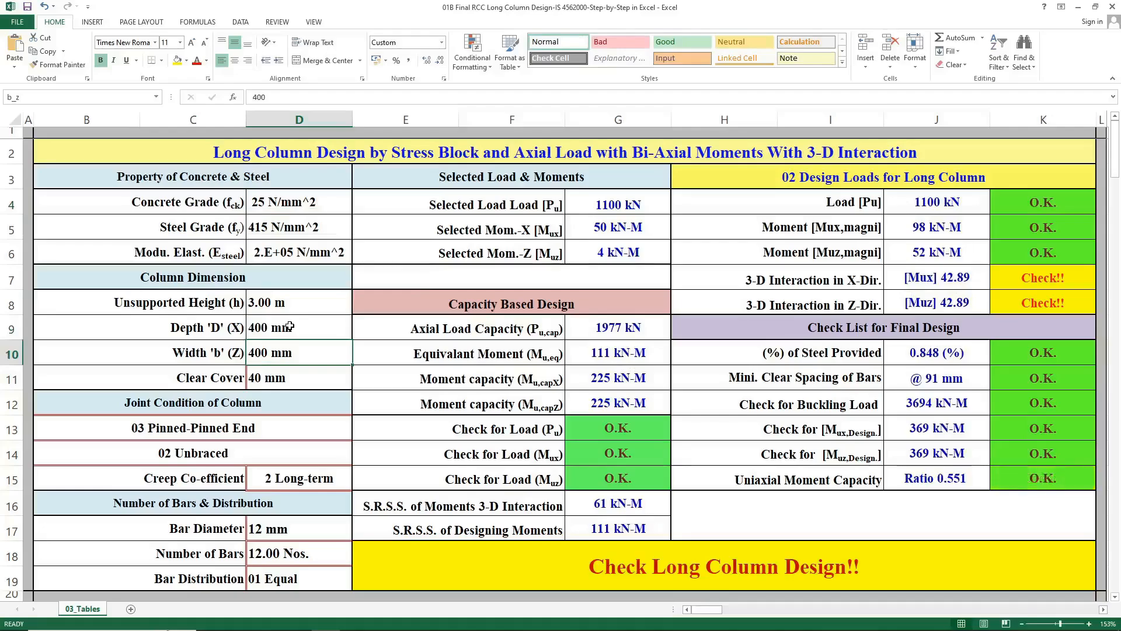
type("500")
key("Return")
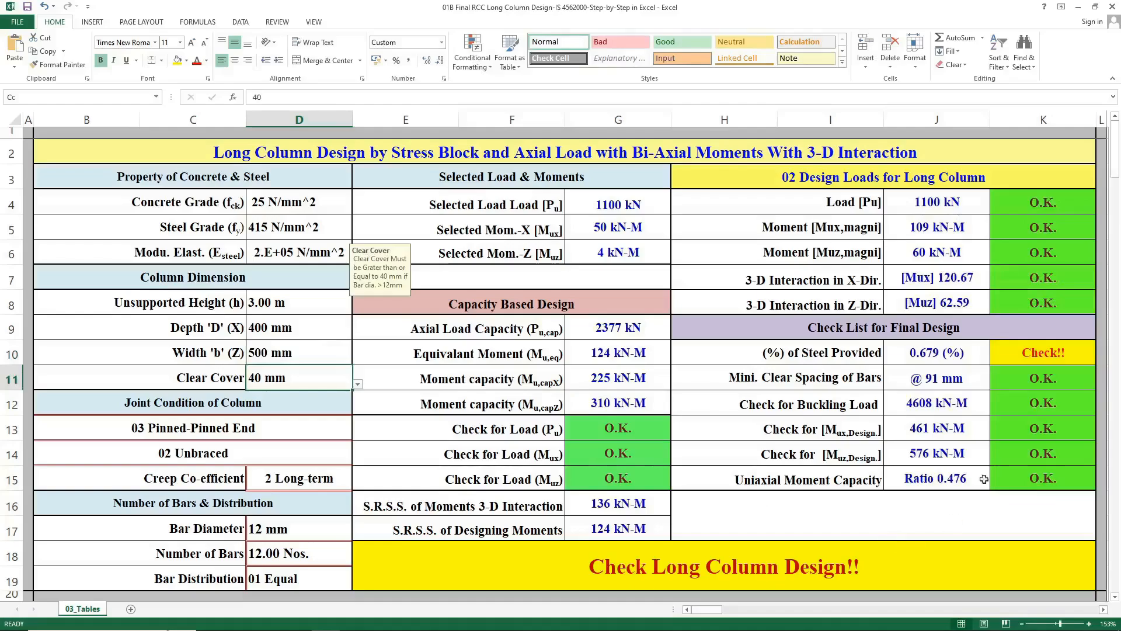
Inspect the percentage of steel provided formula and its check status.
left_click(1047, 358)
left_click(953, 354)
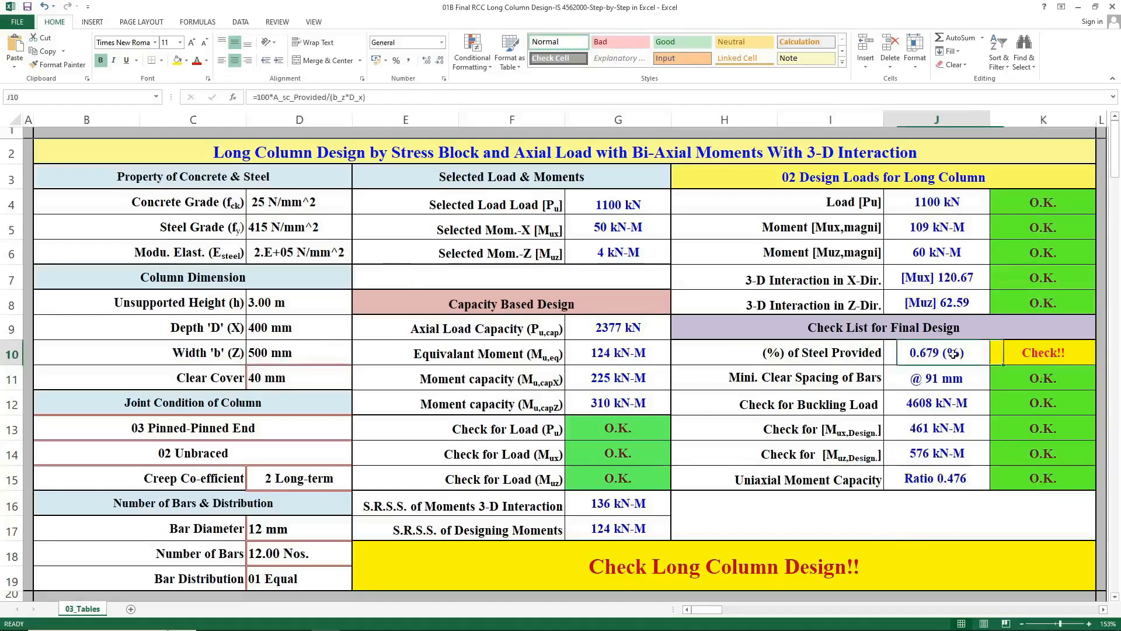
left_click(841, 354)
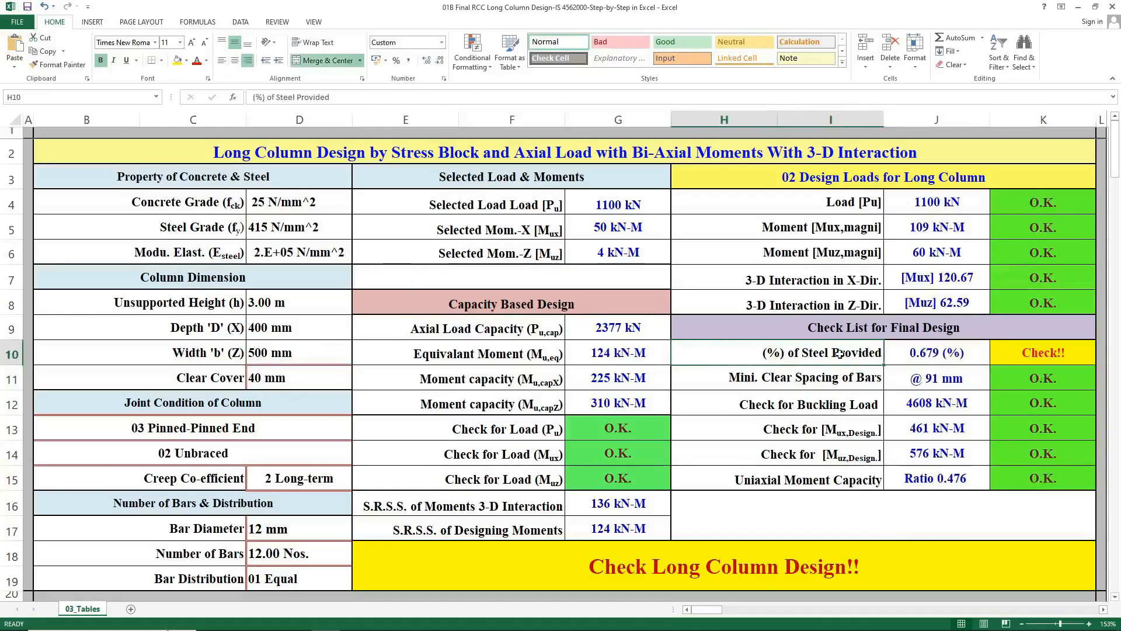
Set the number of bars to 8.
left_click(331, 533)
left_click(333, 554)
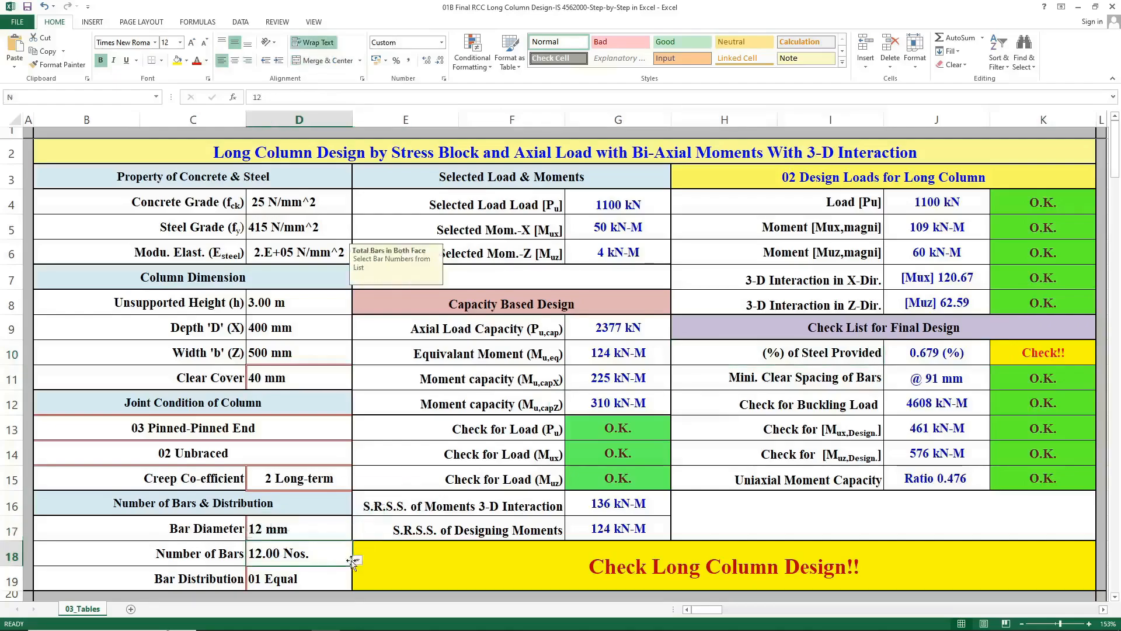
left_click(358, 559)
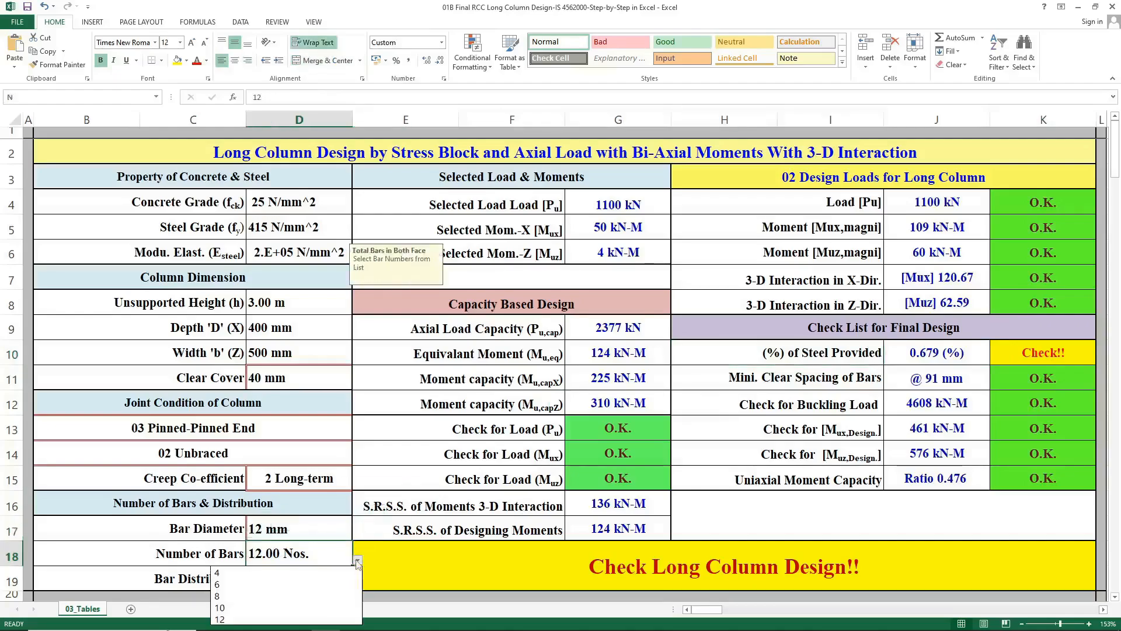
left_click(321, 595)
Set the bar diameter to 16 mm and inspect the overall column design status formula.
left_click(336, 526)
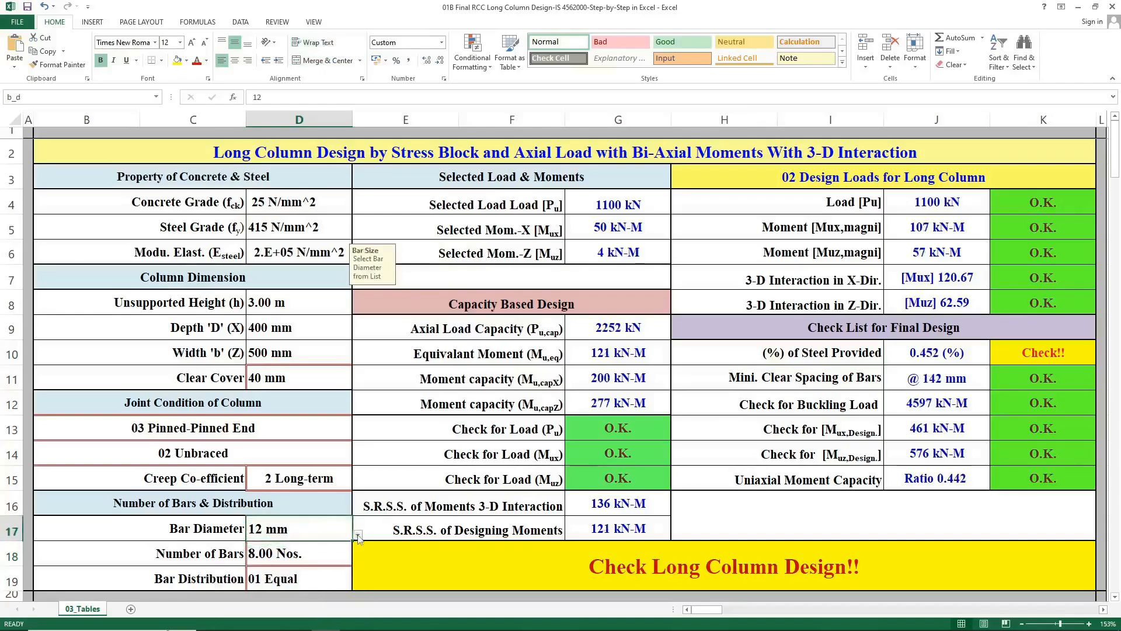
left_click(358, 535)
left_click(357, 534)
left_click(357, 535)
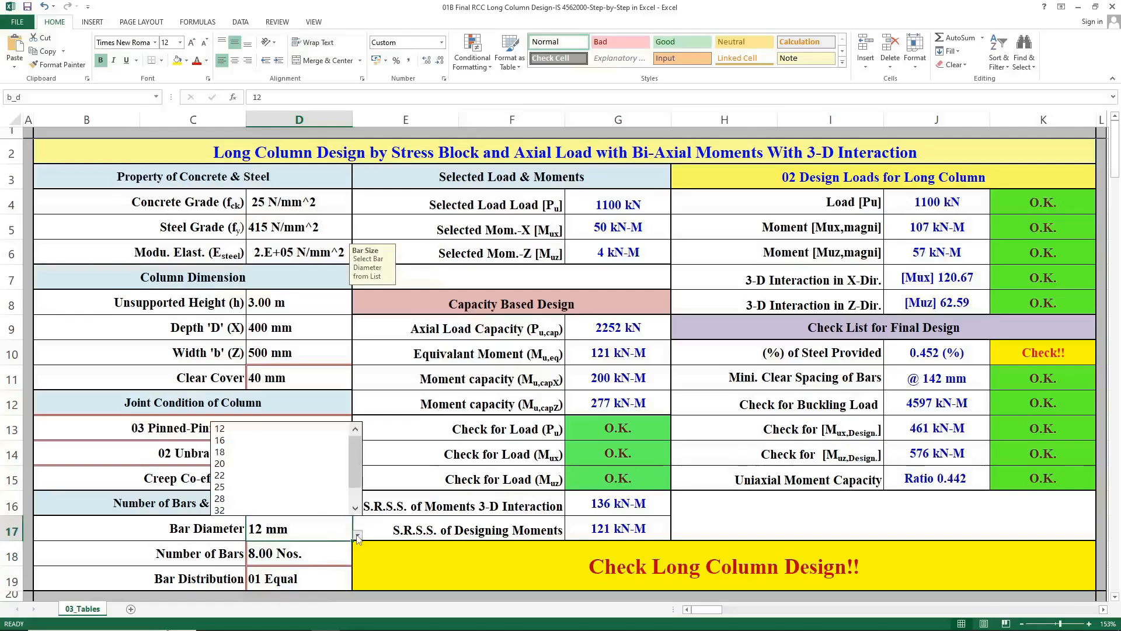
left_click(282, 441)
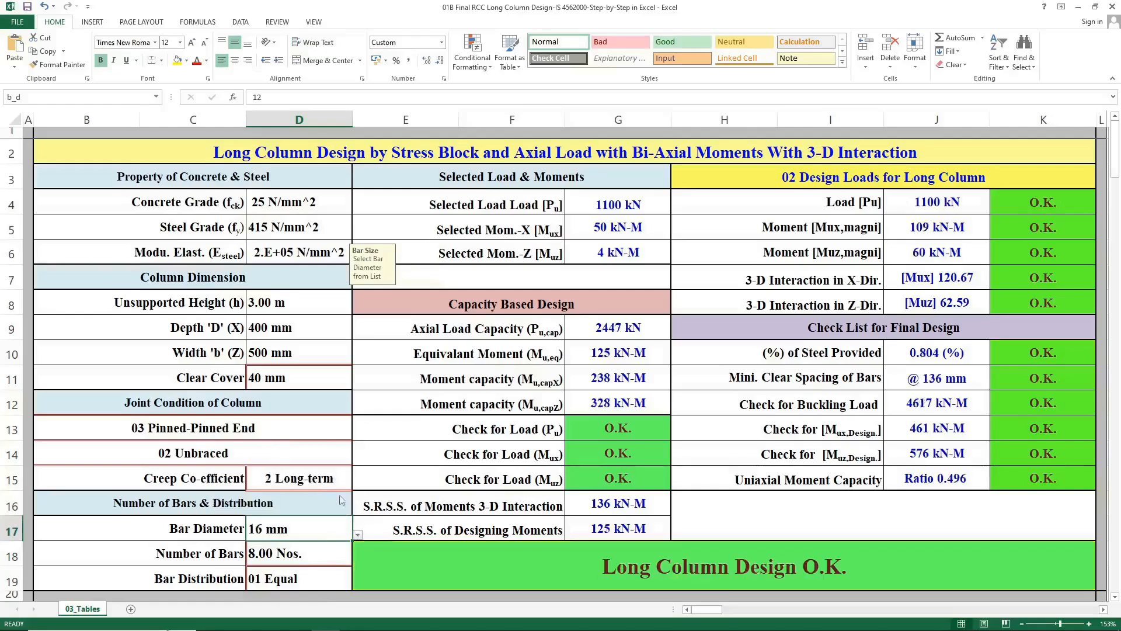
left_click(416, 550)
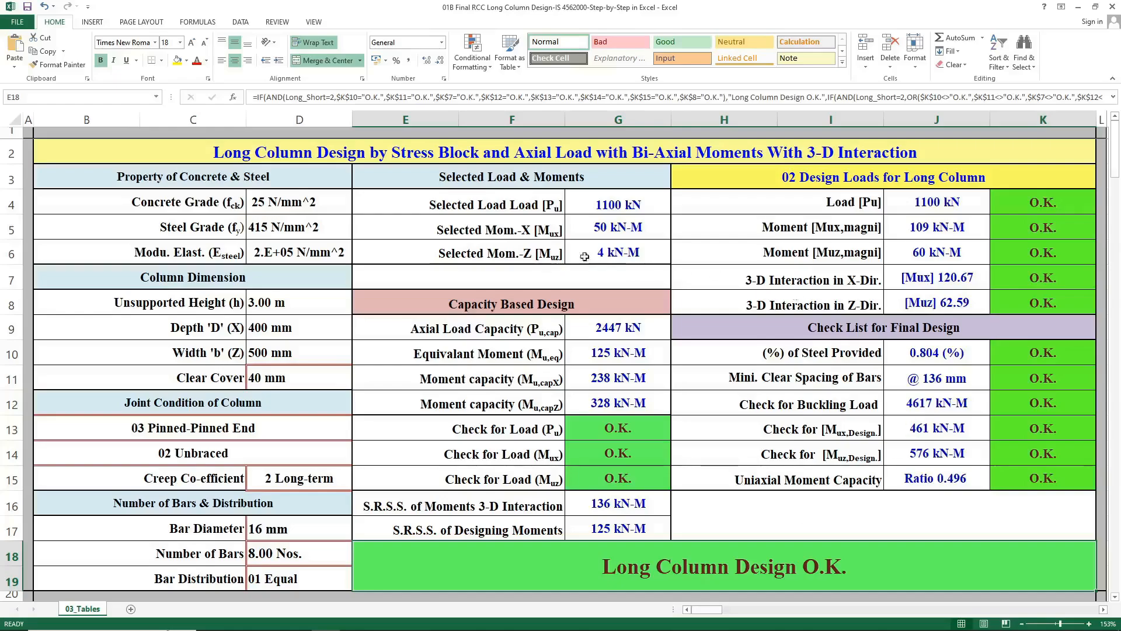
Set the column end condition to 01 Fixed-Fixed End and the bracing to 01 Braced.
left_click(298, 299)
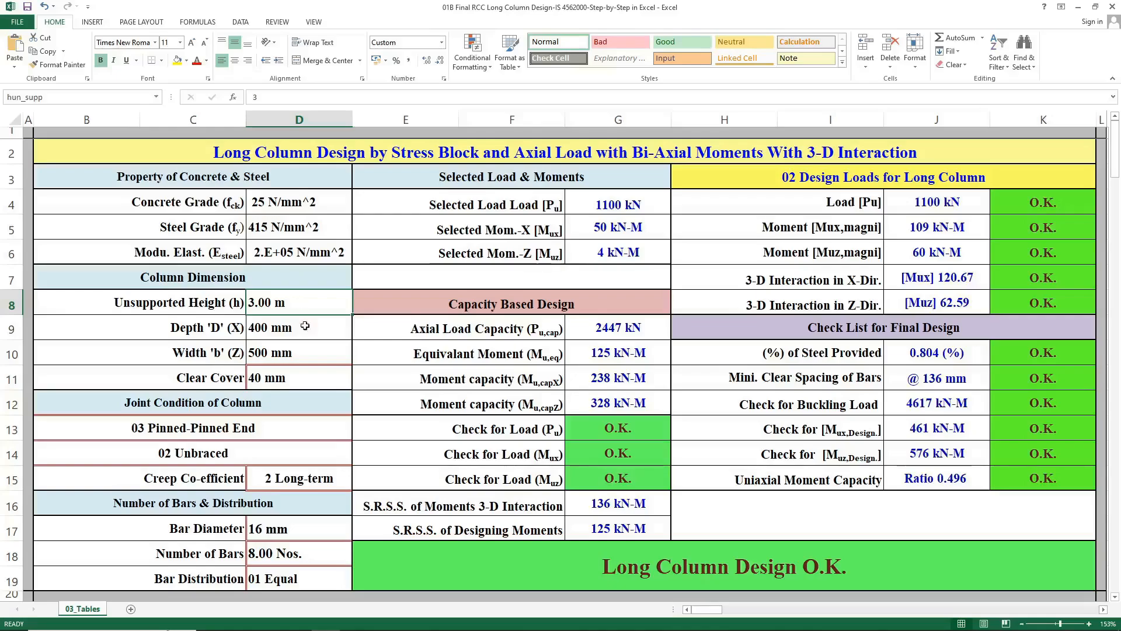
left_click(310, 431)
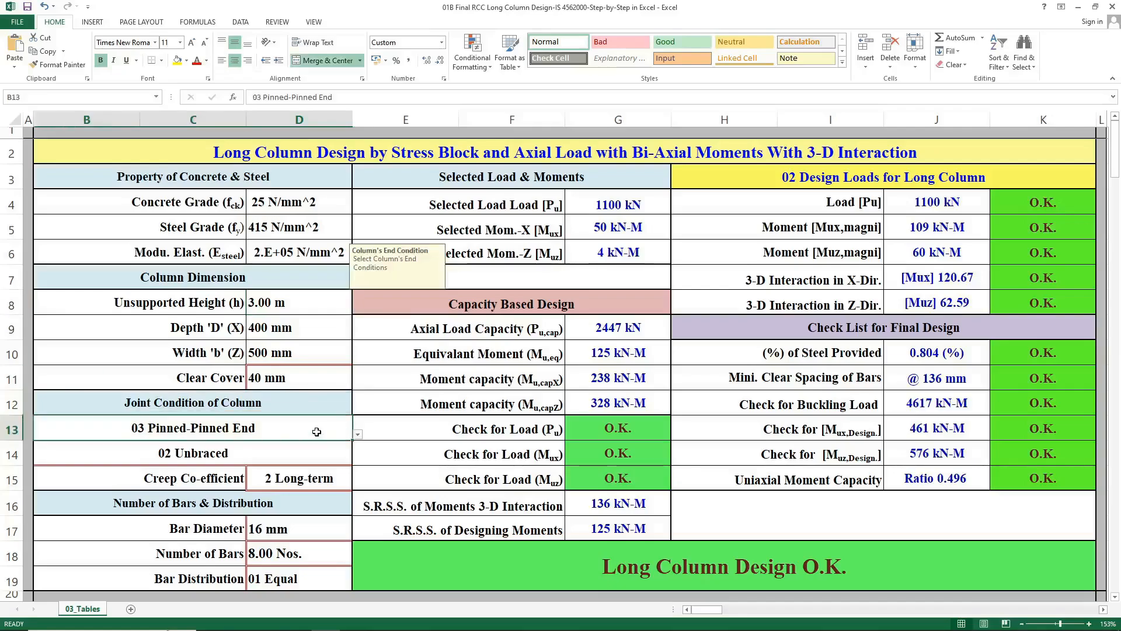
left_click(357, 435)
left_click(333, 455)
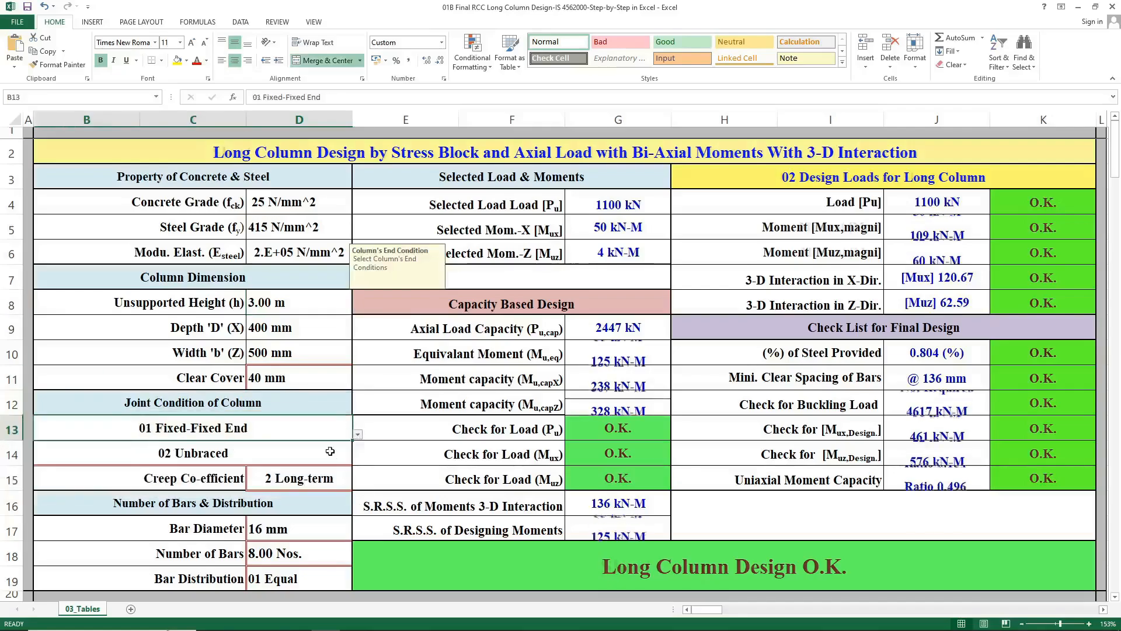
left_click(335, 456)
left_click(358, 460)
left_click(348, 471)
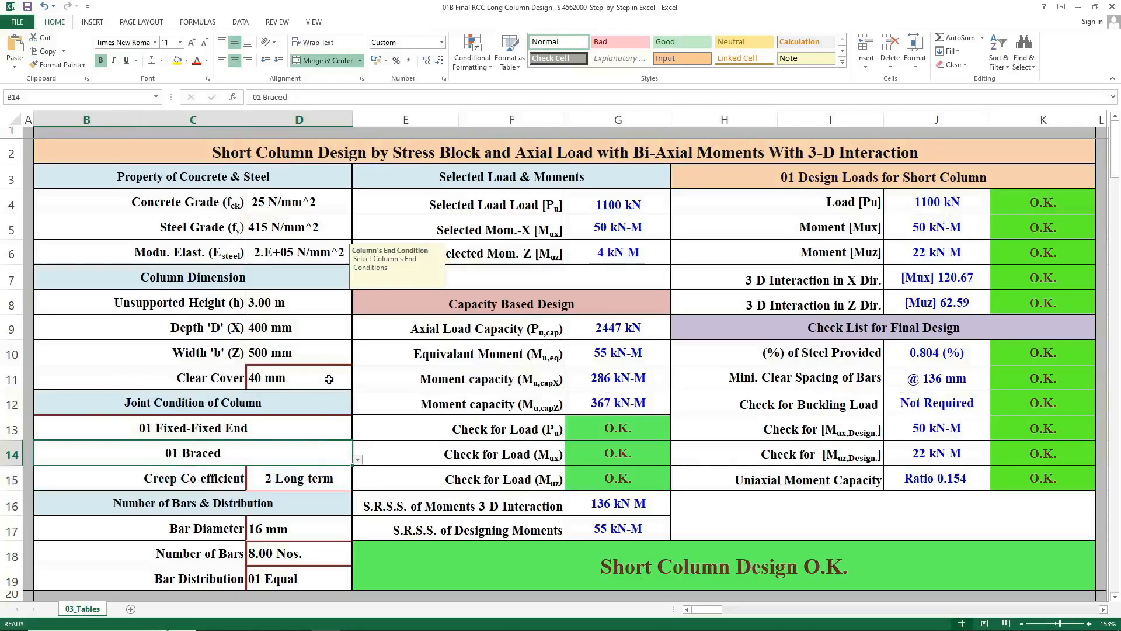
Set the unsupported height to 7 m.
left_click(288, 307)
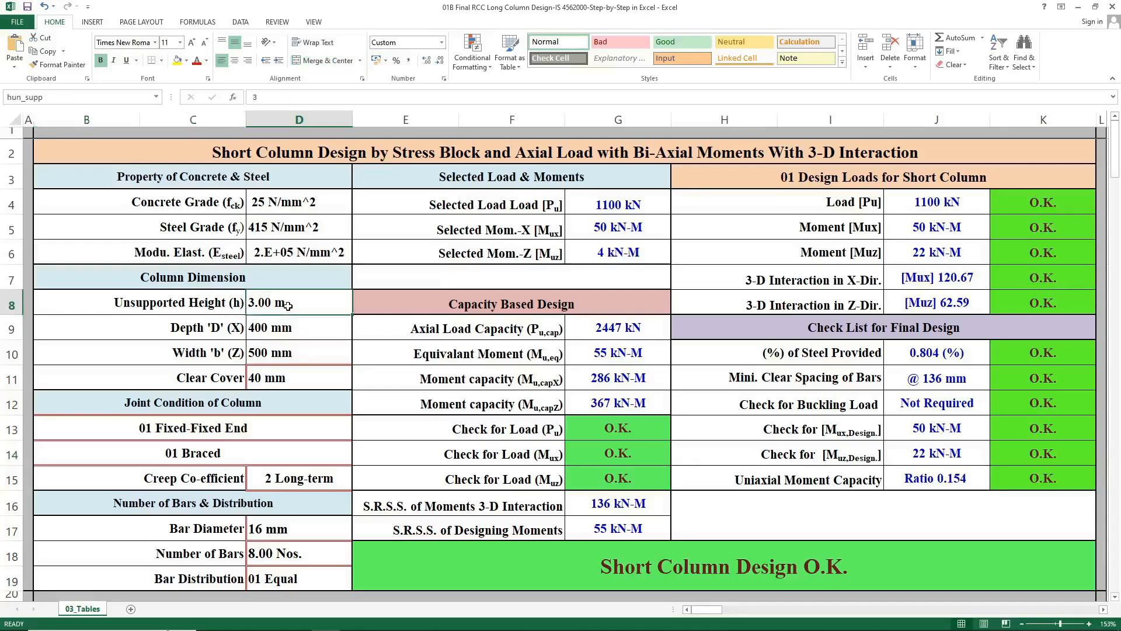
type("7")
key("Return")
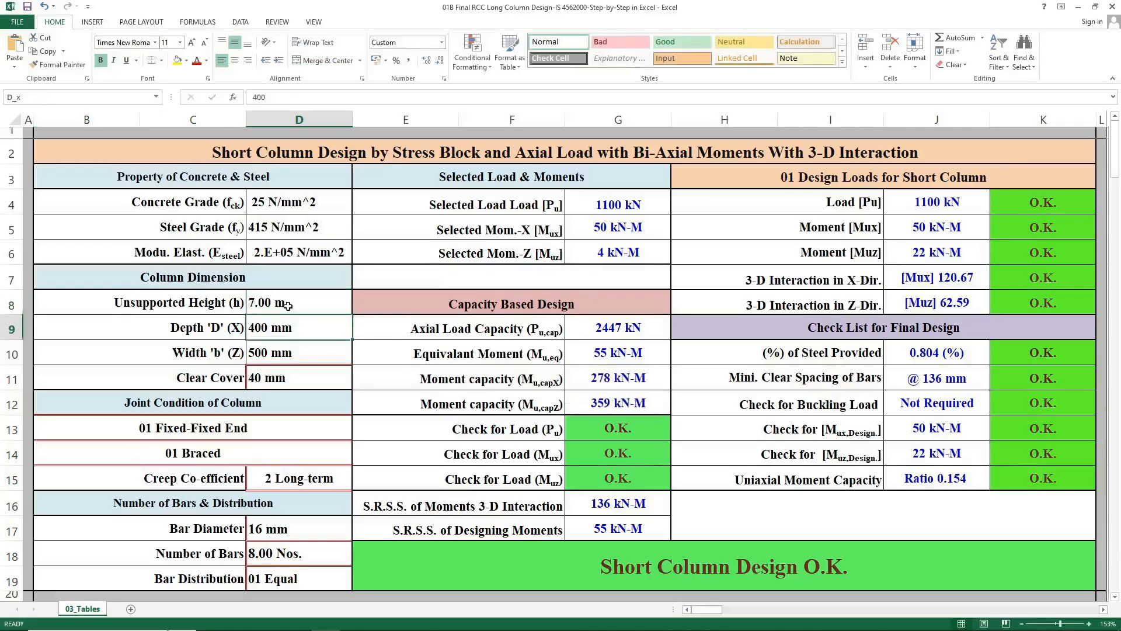
Set the unsupported height to 9 m.
left_click(334, 301)
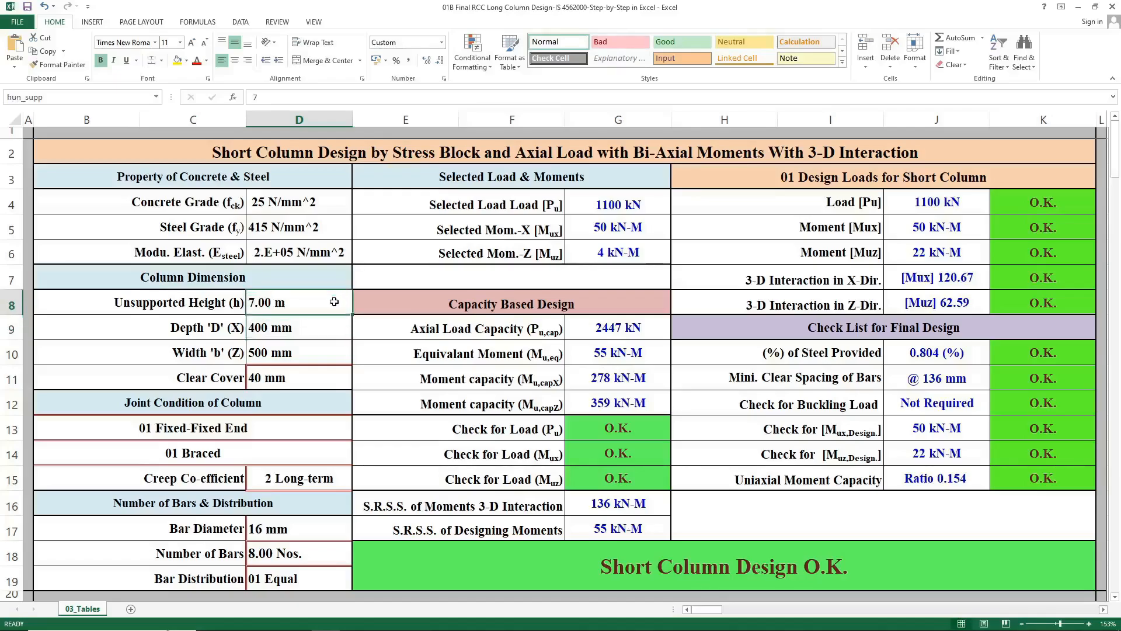
type("9")
key("Return")
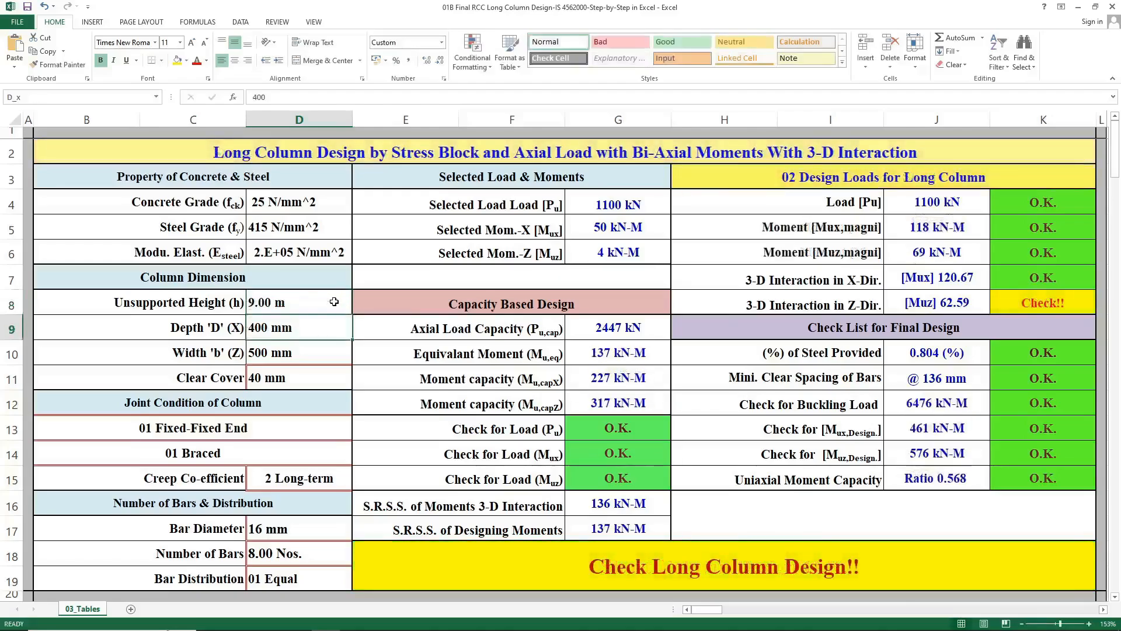
Set the unsupported height to 8 m.
left_click(334, 302)
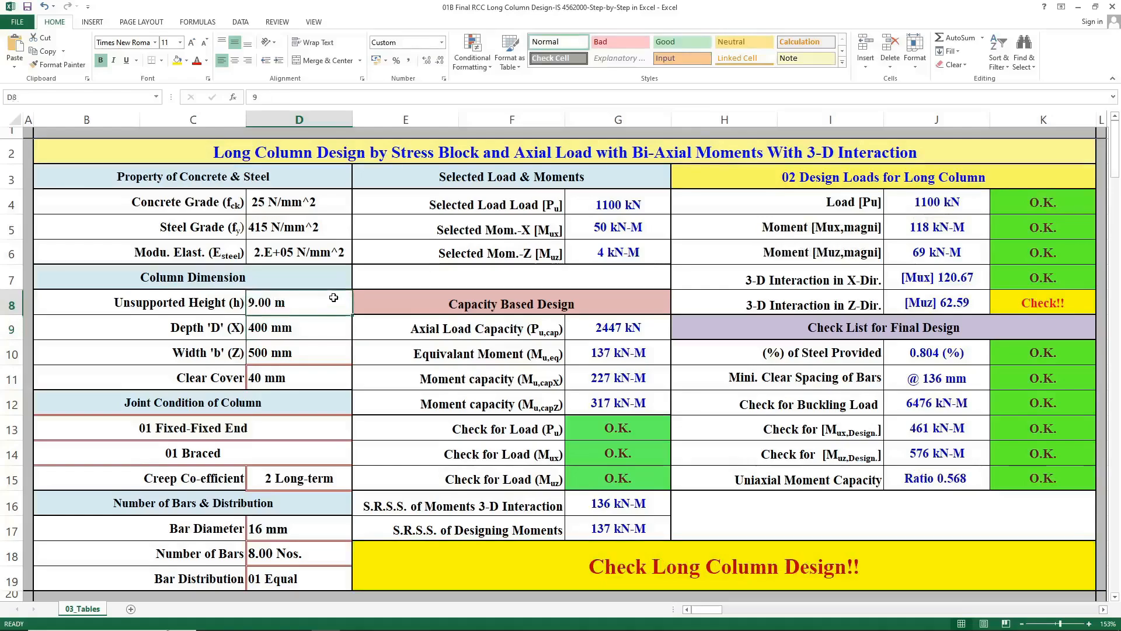
type("8")
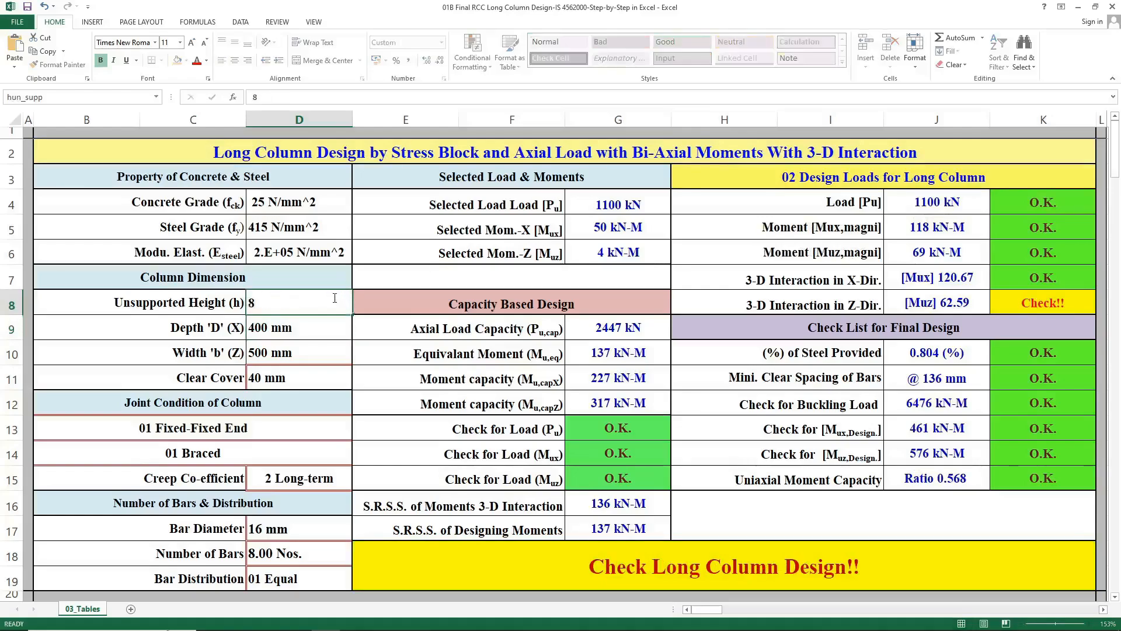
key("Return")
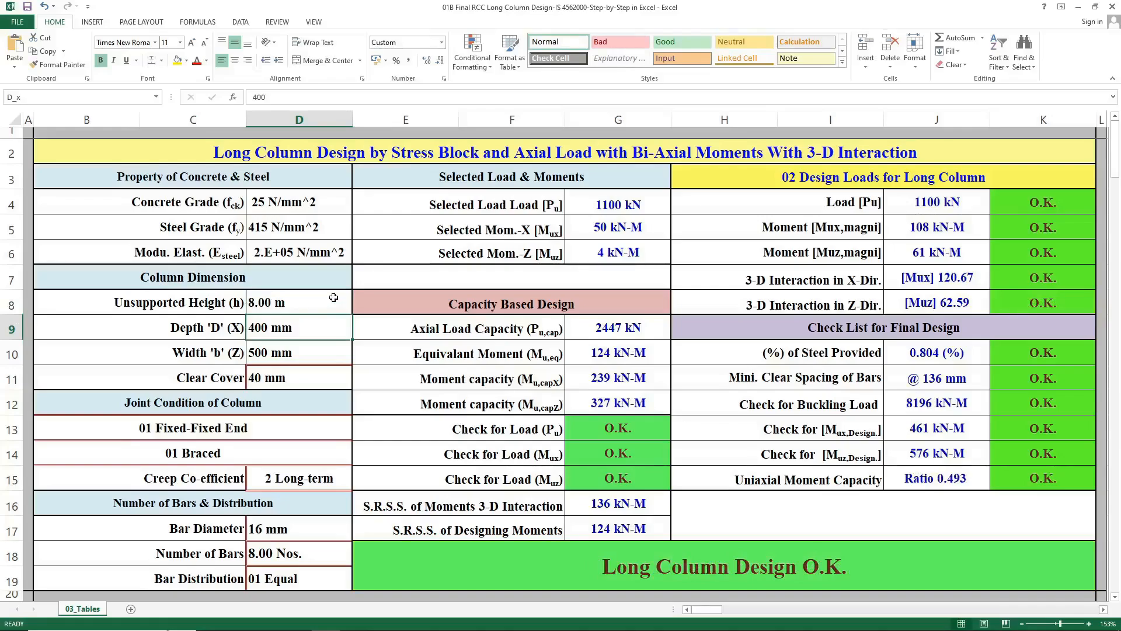